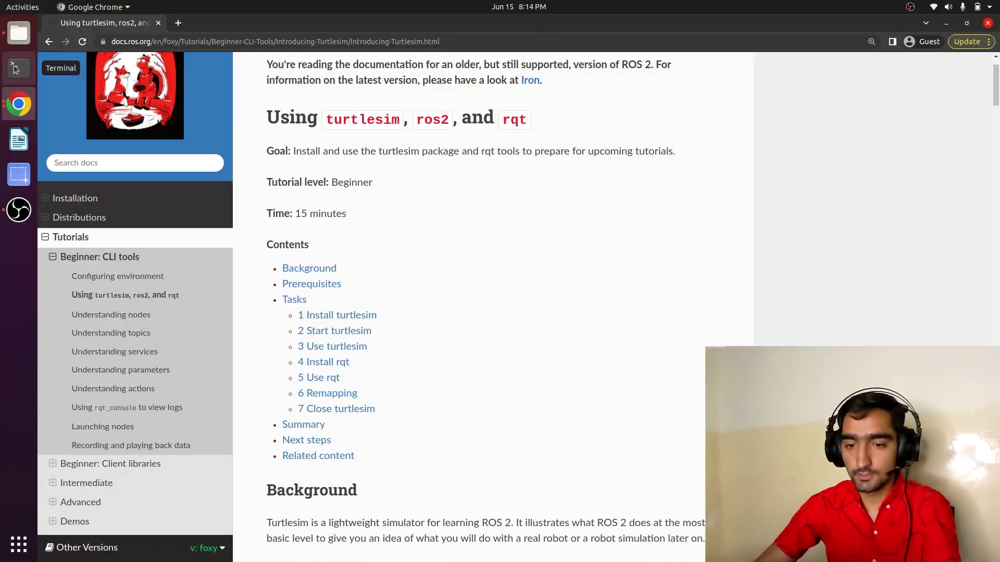
Open a new terminal window and place it on the right beside the tutorial page
left_click(16, 69)
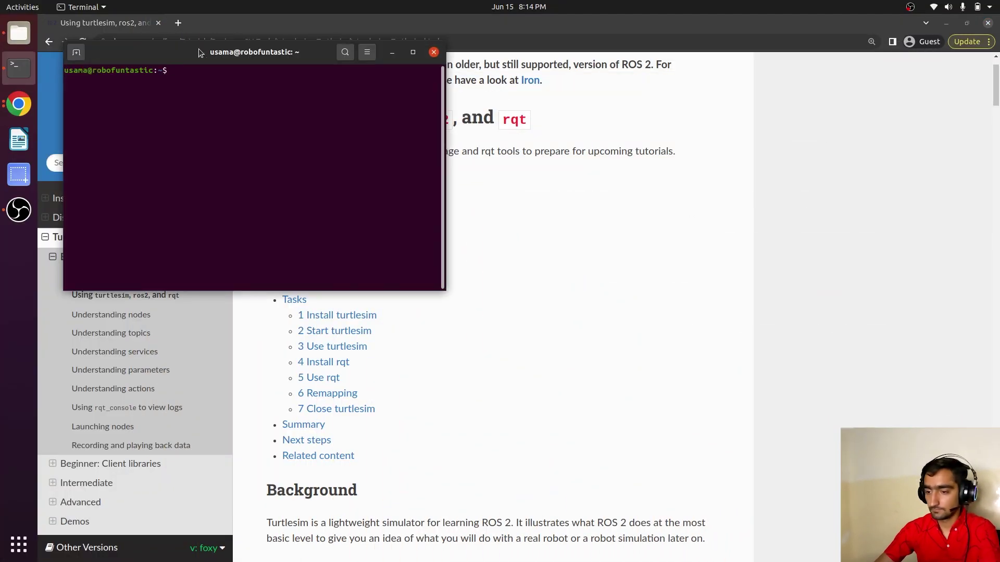
left_click_drag(203, 47, 752, 109)
left_click(920, 113)
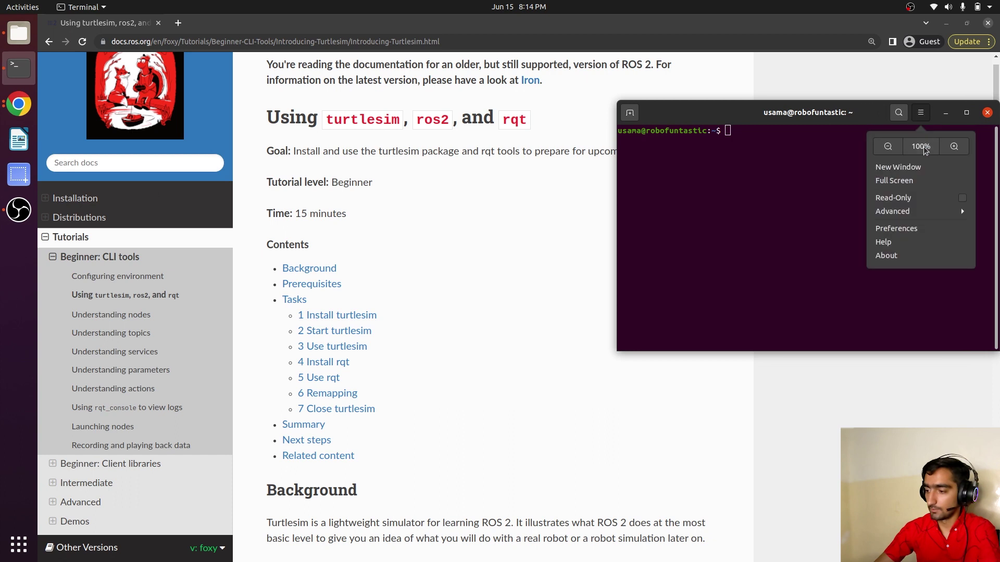
left_click_drag(879, 118, 798, 110)
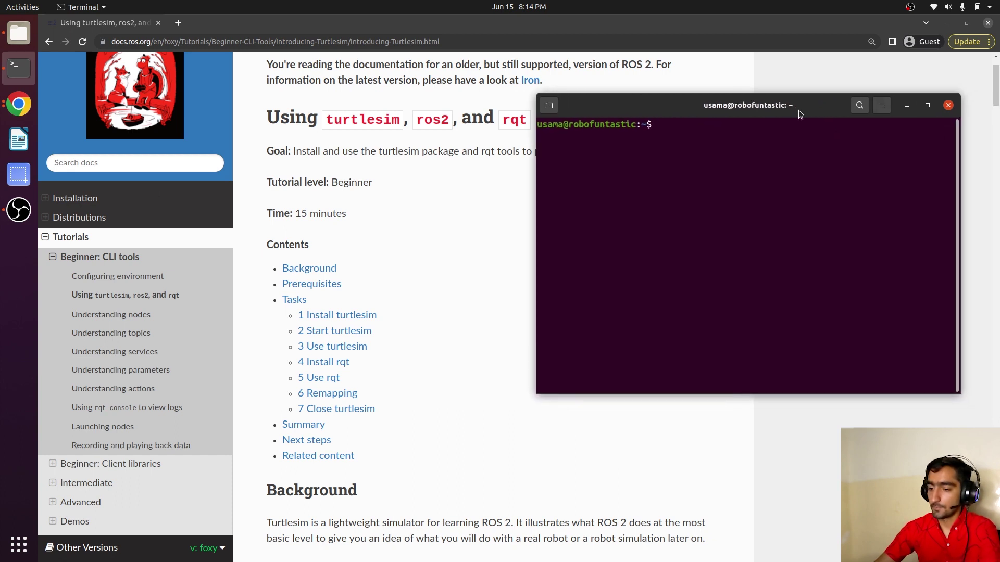
right_click(753, 110)
key("Escape")
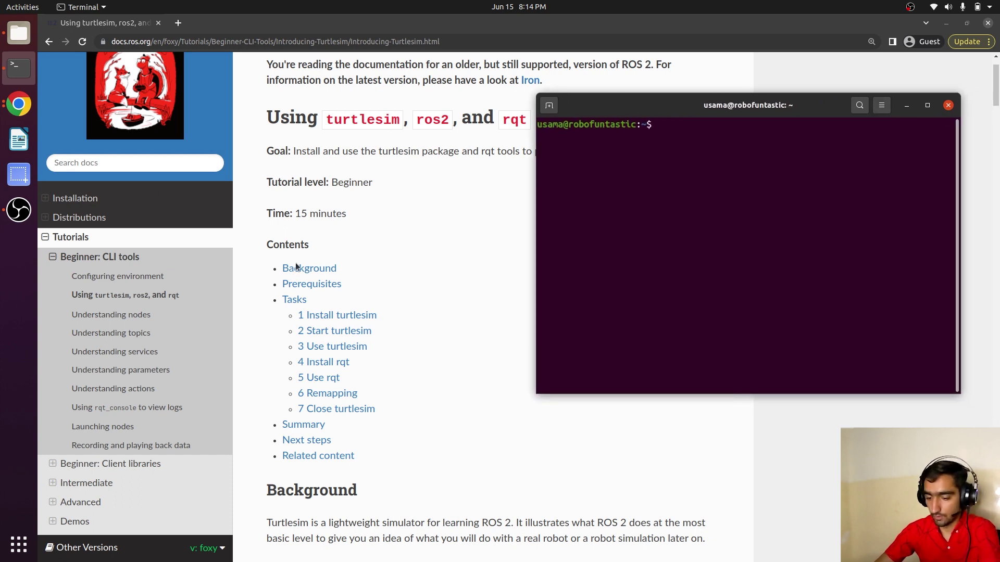
Copy 'sudo apt update' from the tutorial and run it in the terminal with the sudo password
scroll(296, 265, "down", 8)
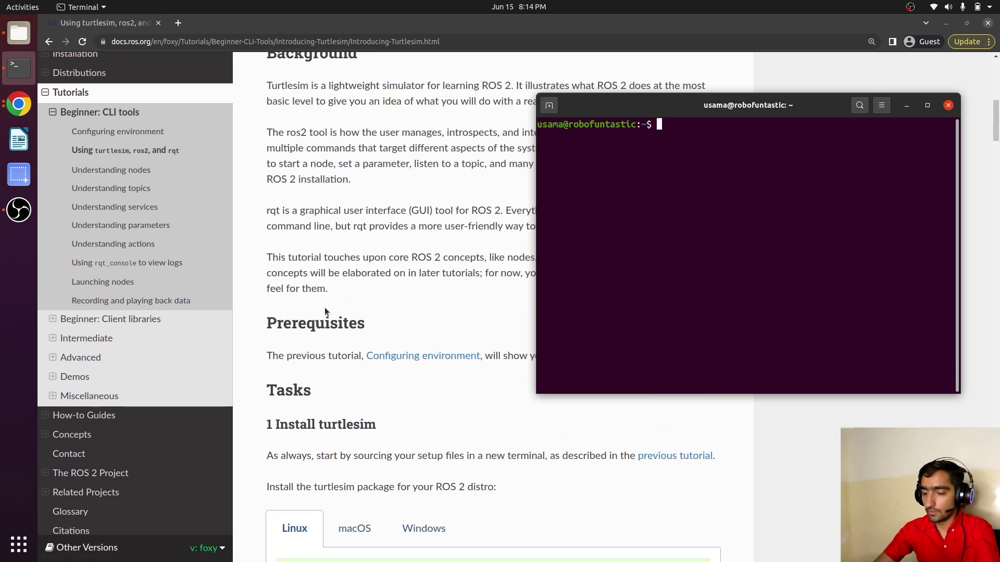
scroll(324, 308, "down", 3)
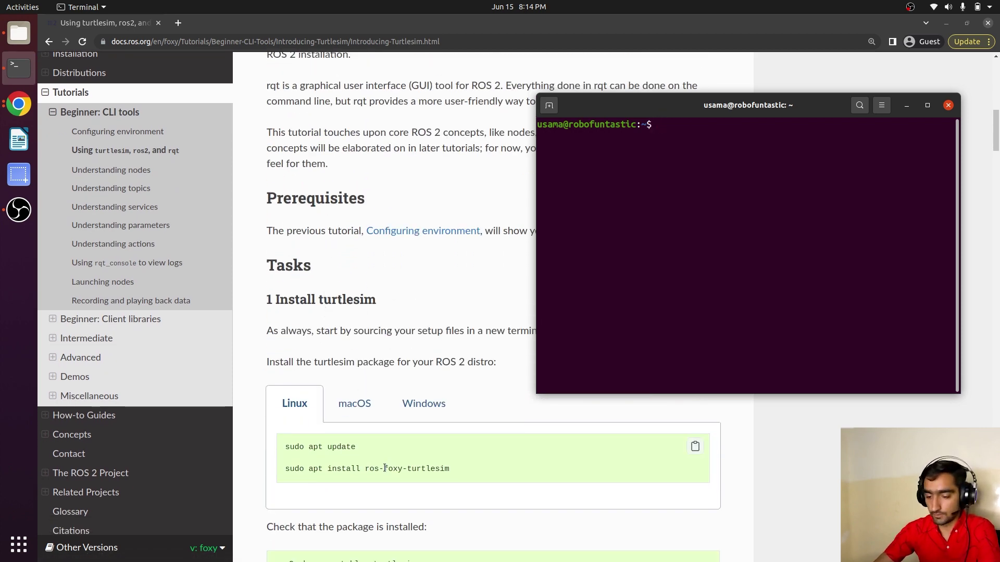
triple_click(336, 447)
right_click(336, 445)
left_click(356, 451)
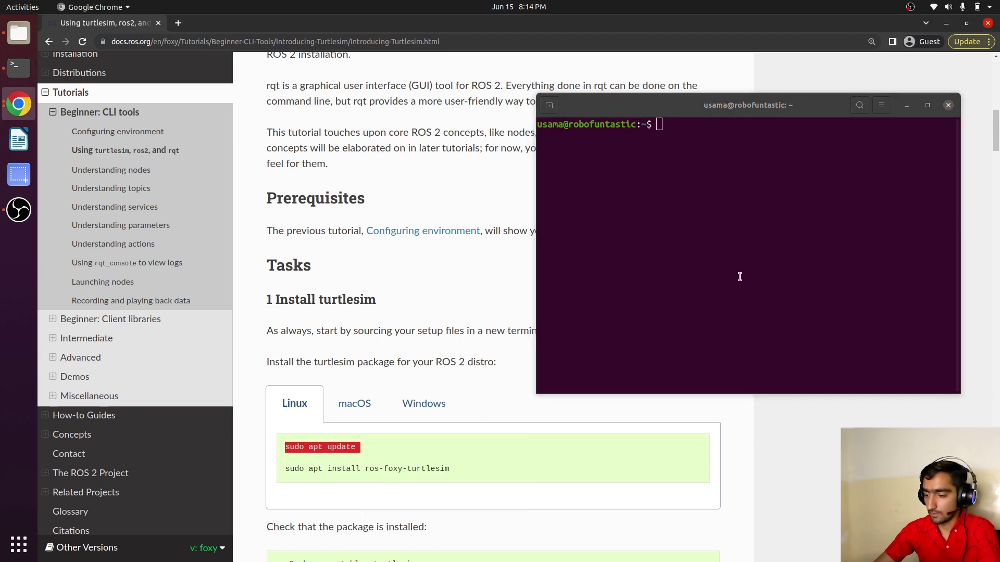
right_click(738, 269)
left_click(764, 300)
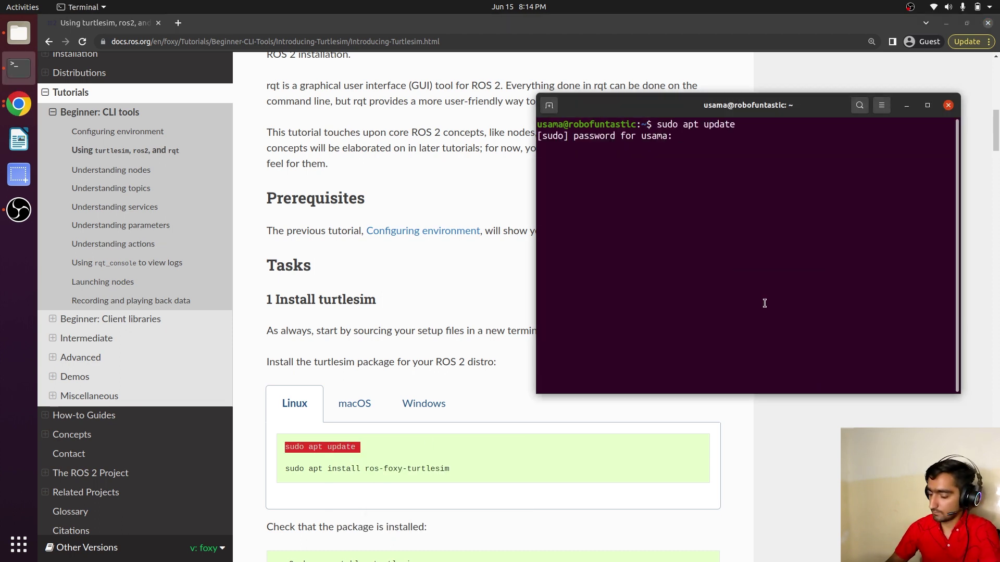
key("Return")
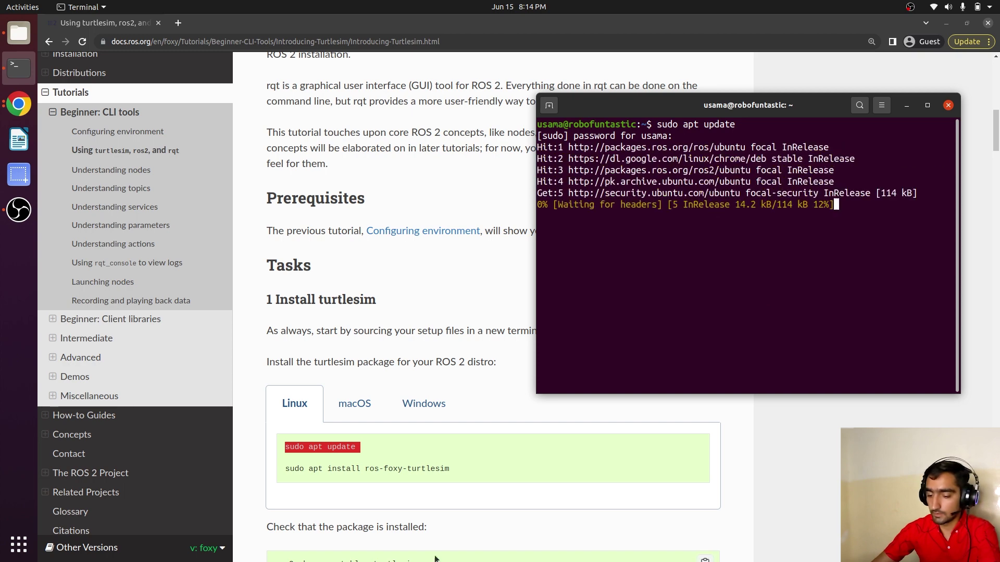
Copy the turtlesim install command from the tutorial and return focus to the terminal
triple_click(392, 468)
right_click(392, 468)
left_click(435, 482)
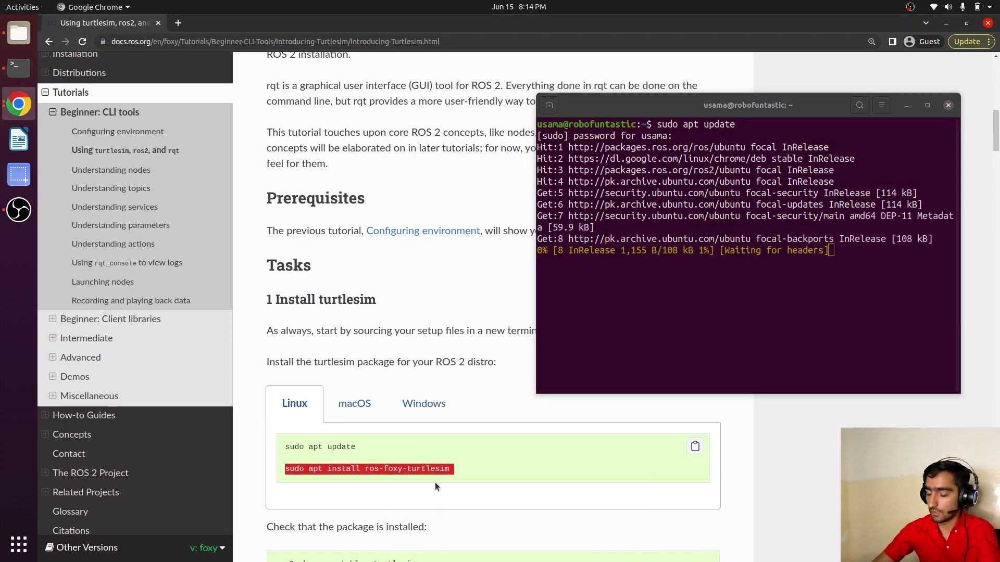
left_click(562, 390)
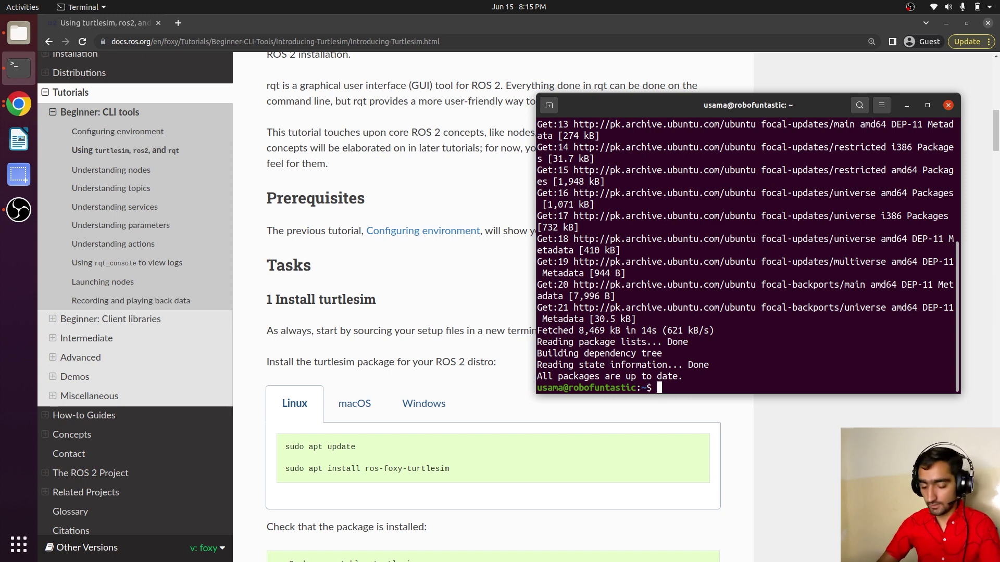
Run 'sudo apt install ros-foxy-turtlesim'; it reports version 1.2.6-1focal is already the newest
type("sudo ")
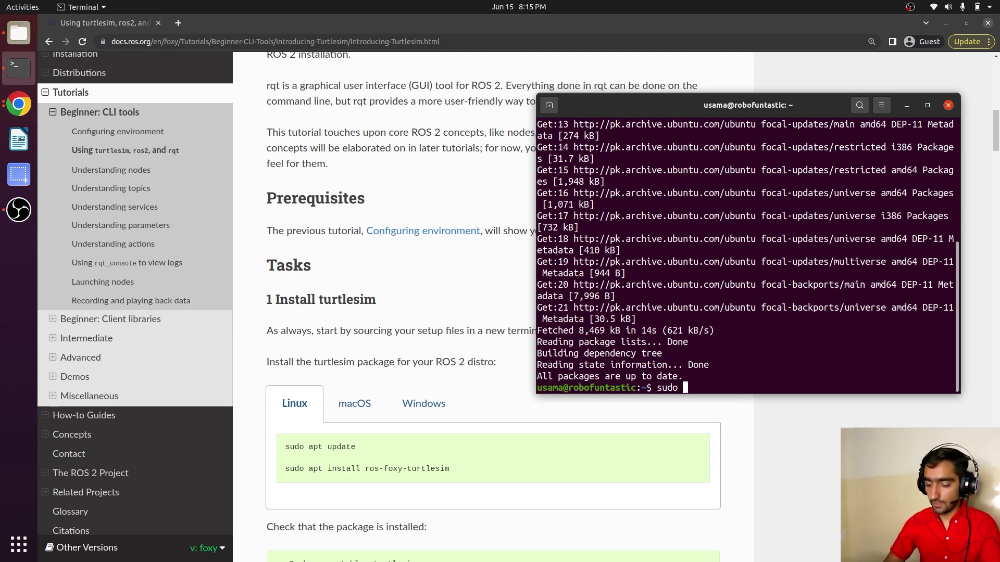
type("apt")
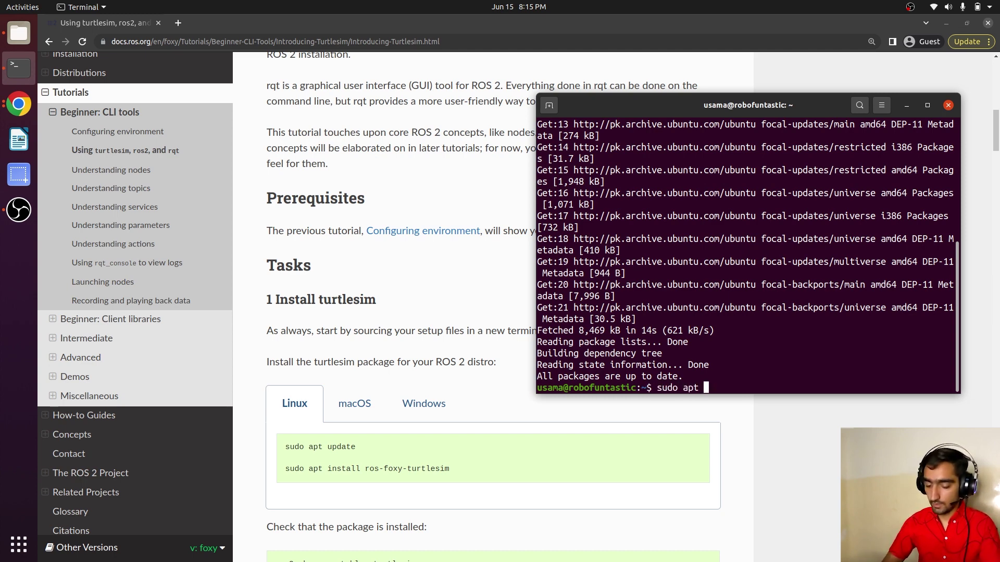
type(" install ")
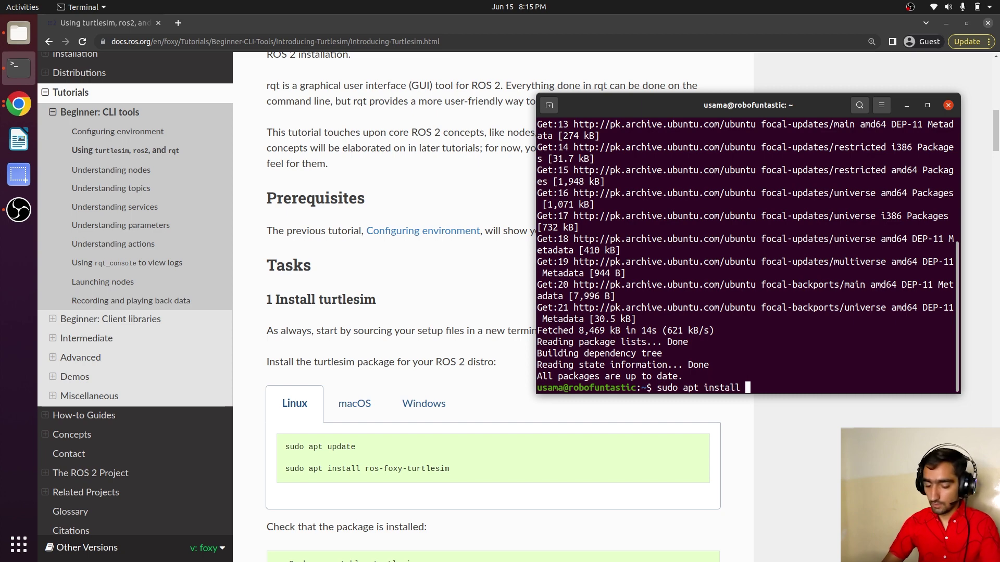
type("ros-")
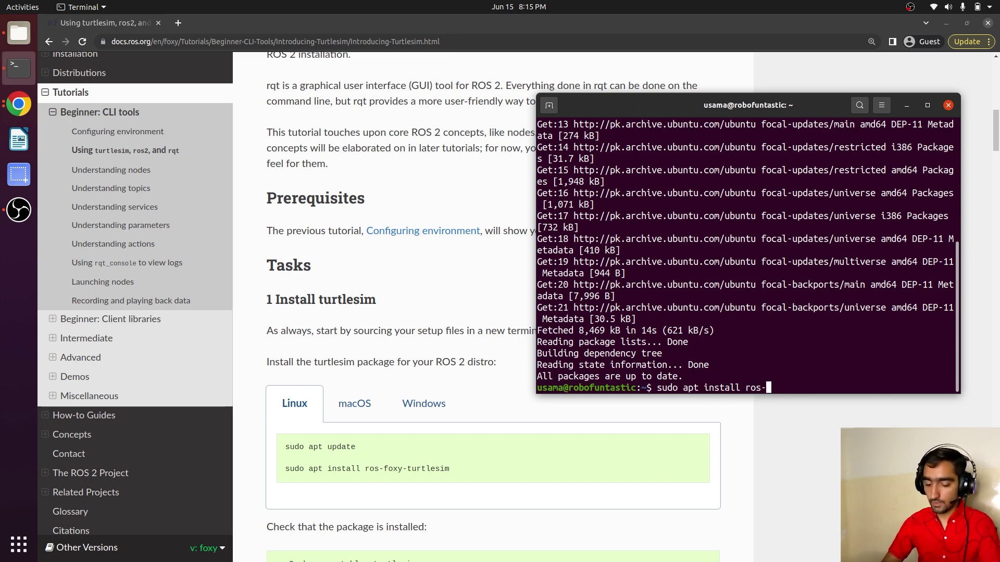
type("fo")
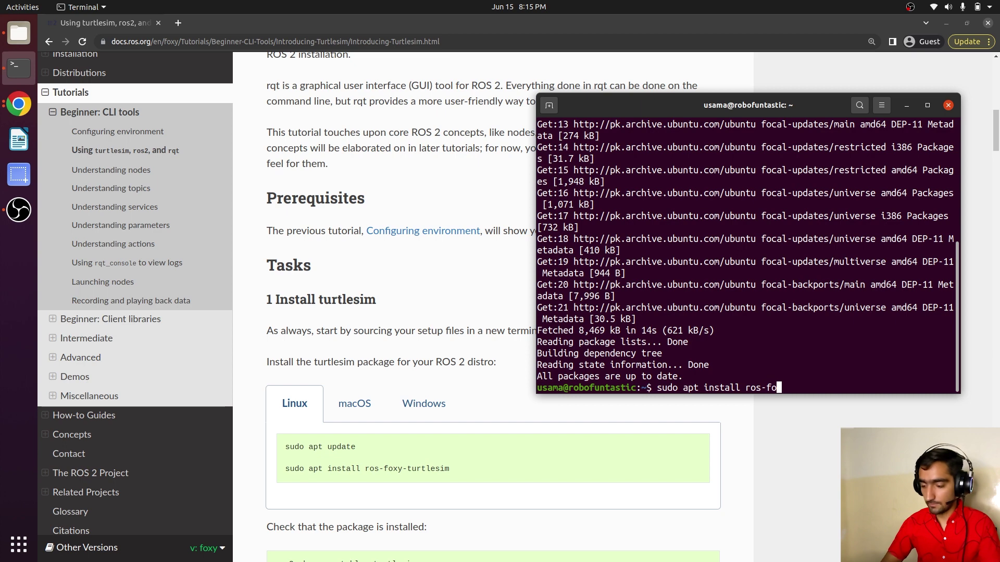
type("xy-t")
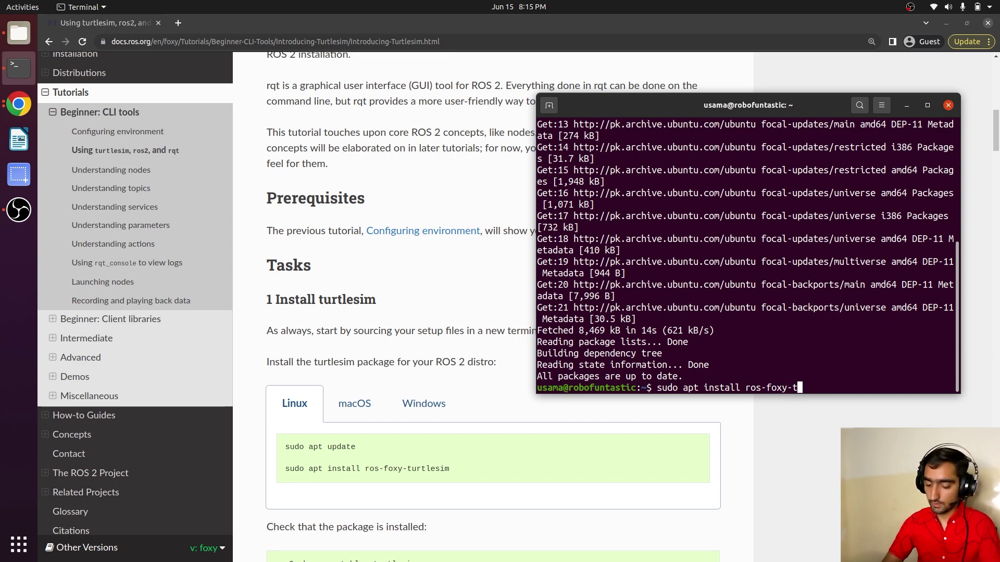
type("urt")
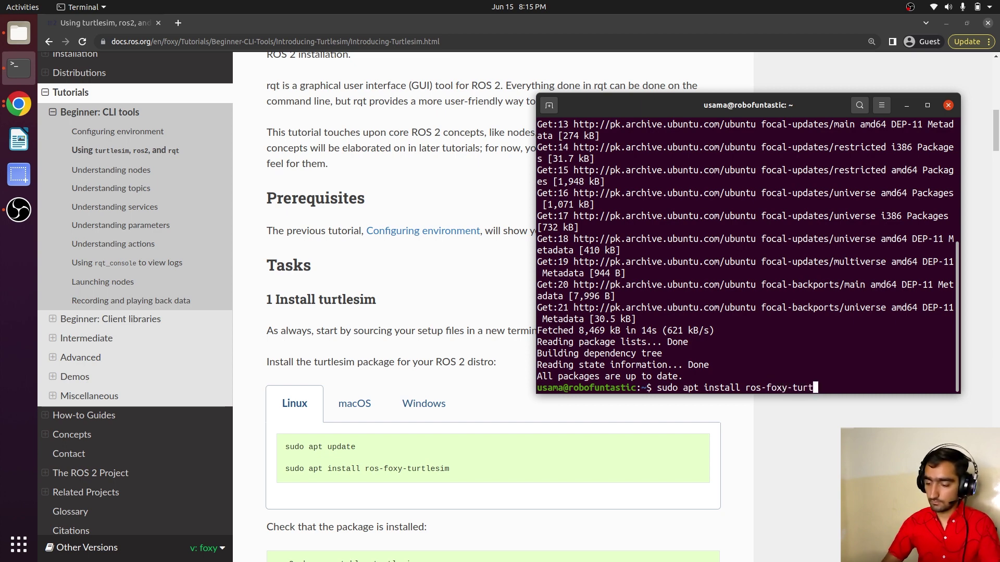
type("lesim")
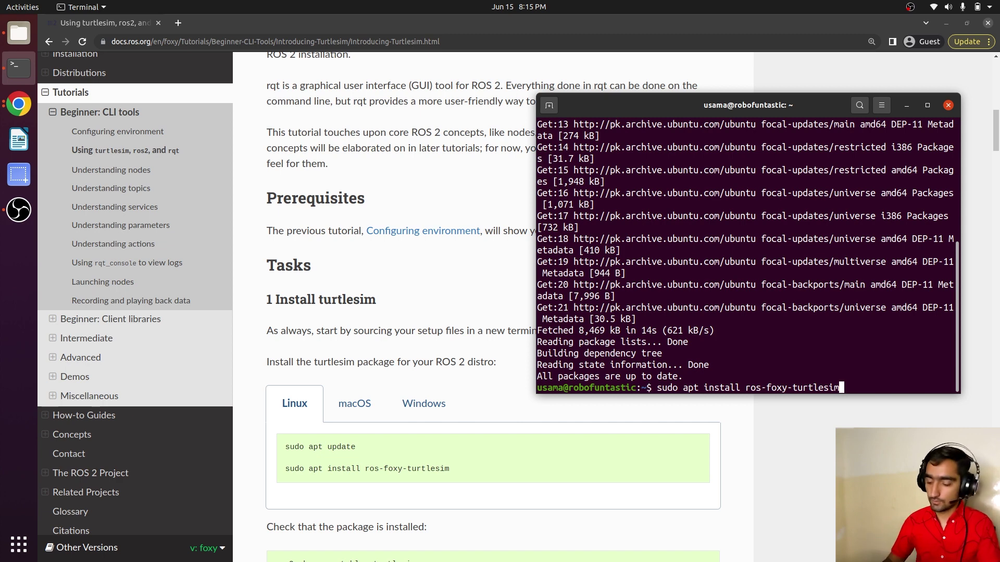
key("Return")
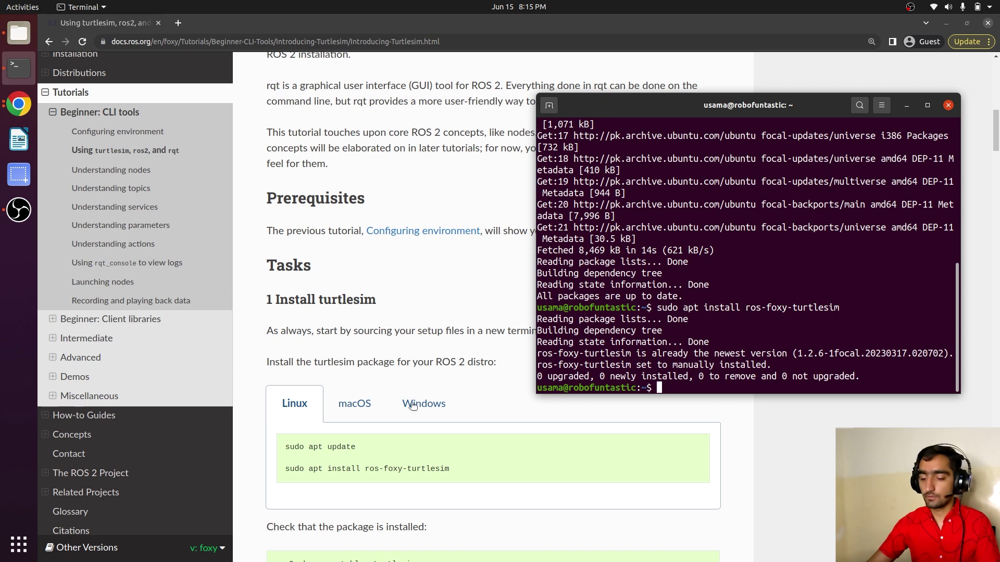
scroll(330, 423, "down", 4)
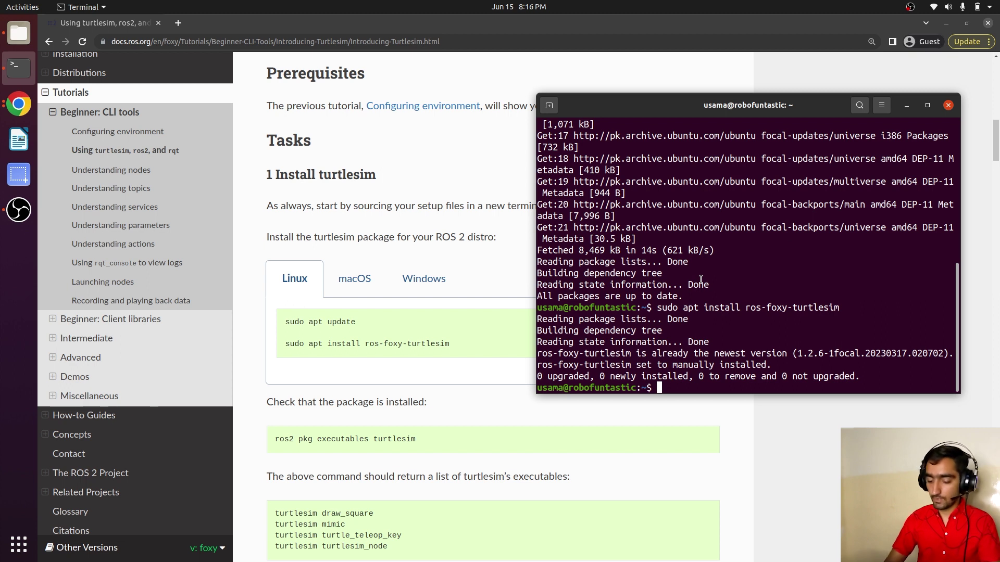
Run 'ros2 pkg executables turtlesim' and highlight the draw_square and turtlesim_node lines
type("ros2 p")
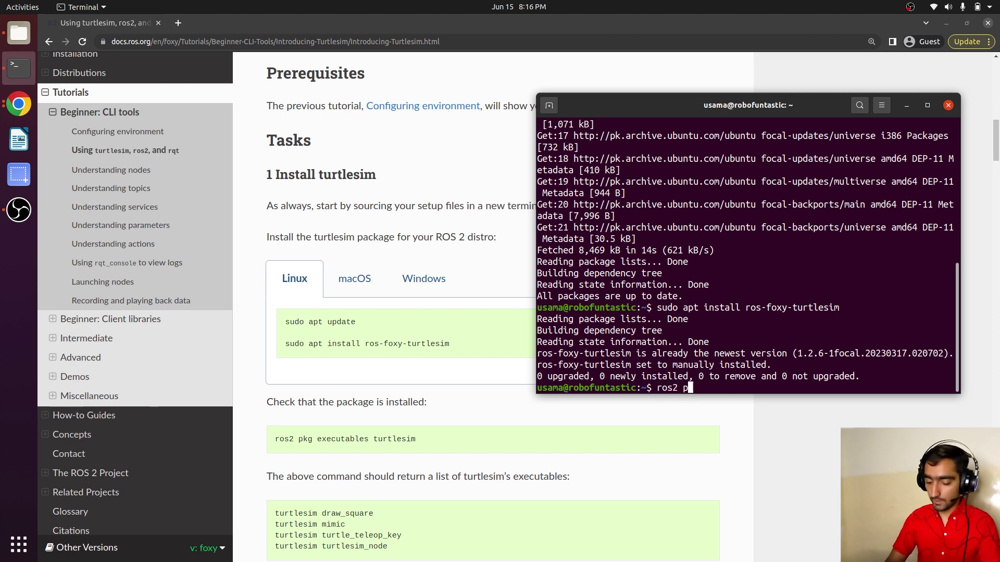
type("kg ex")
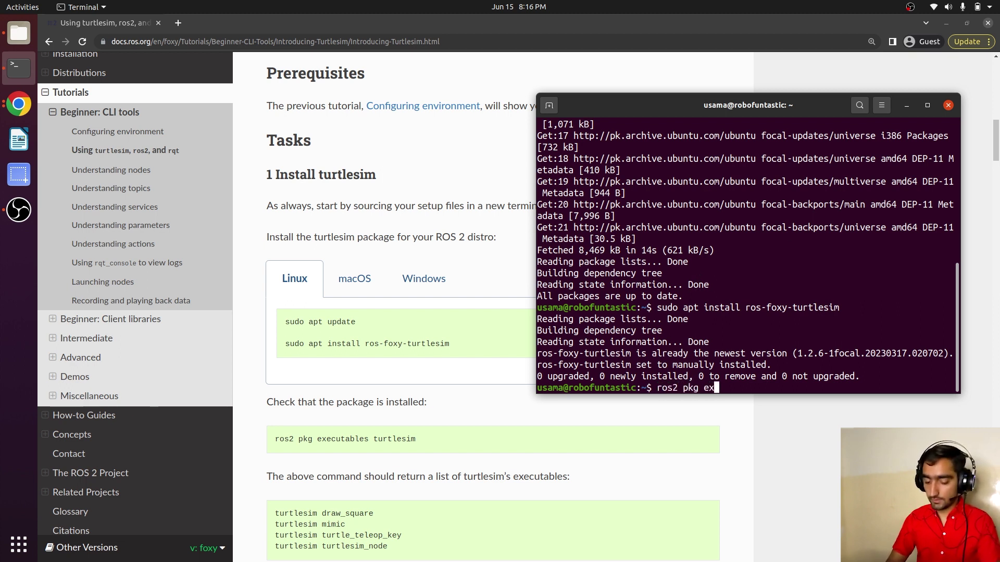
type("c")
key("BackSpace")
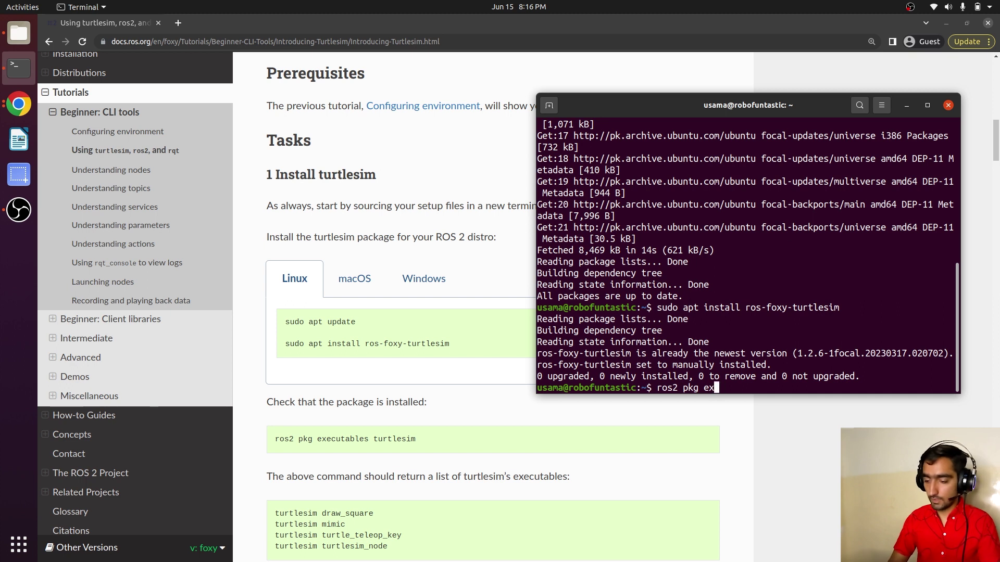
type("ecut")
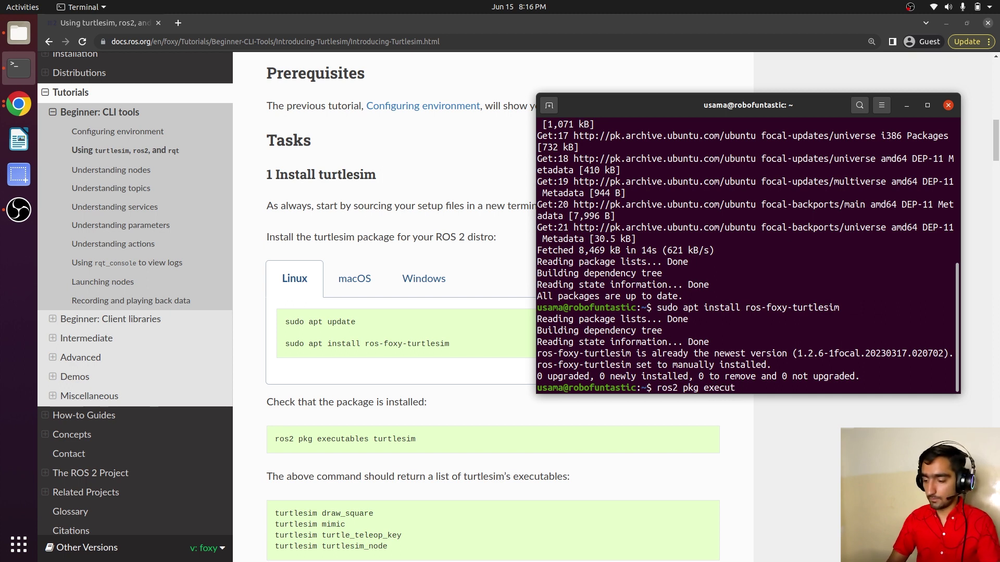
key("Tab")
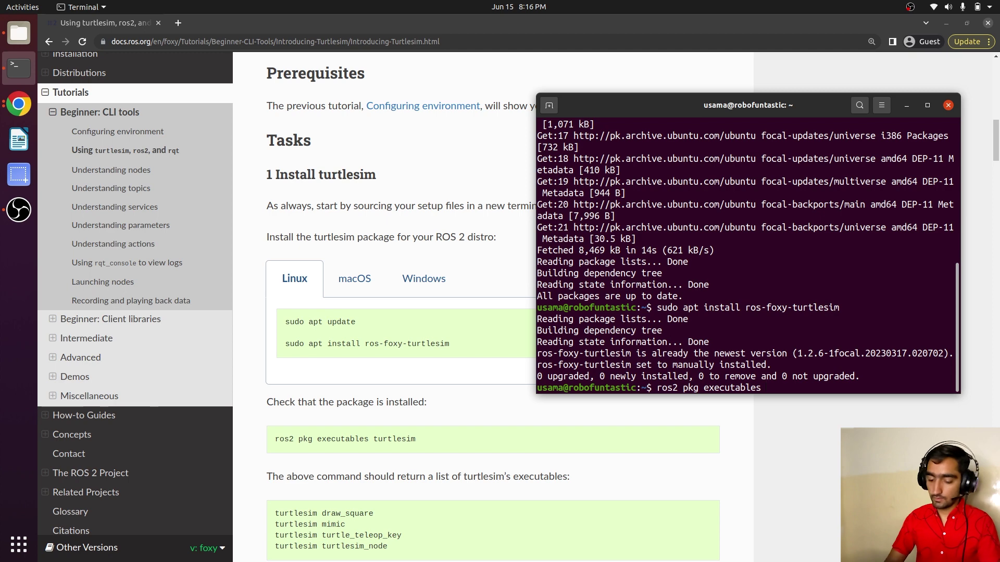
type("tur")
key("Tab")
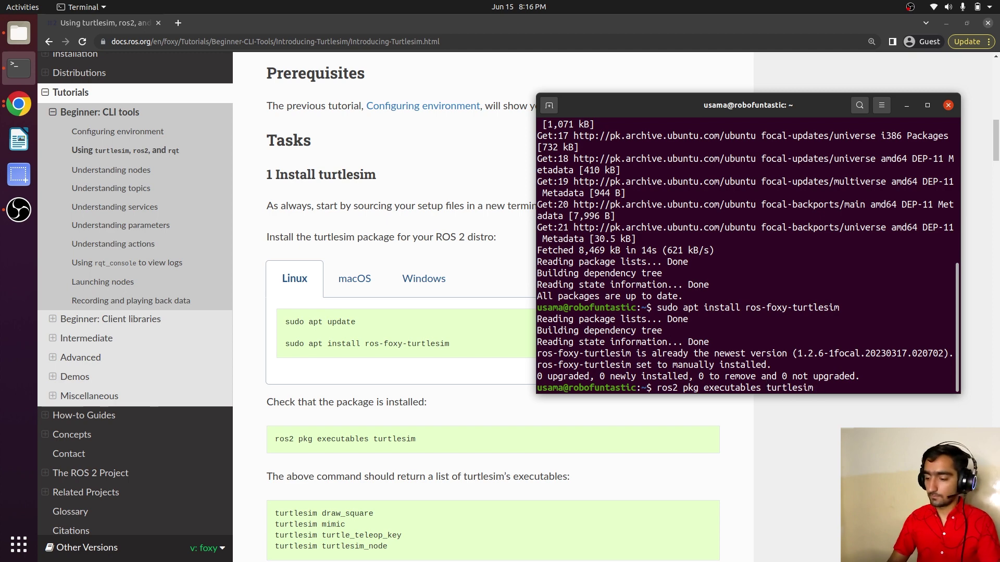
key("Return")
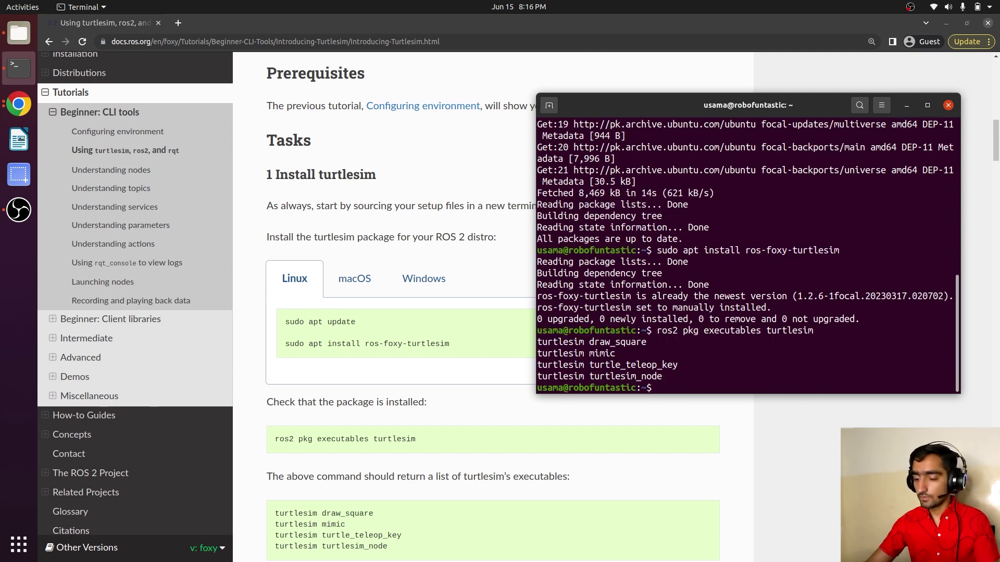
triple_click(602, 342)
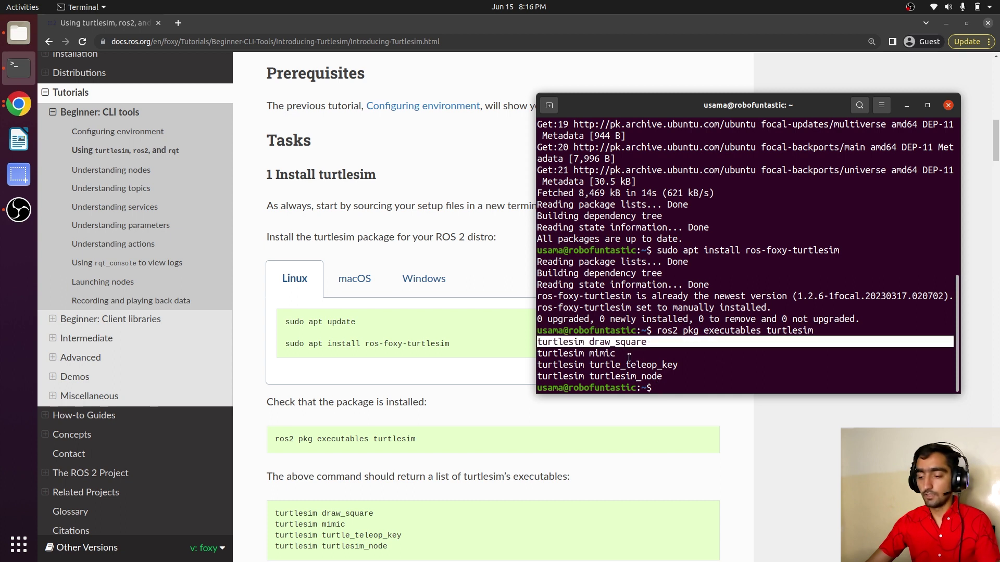
triple_click(661, 376)
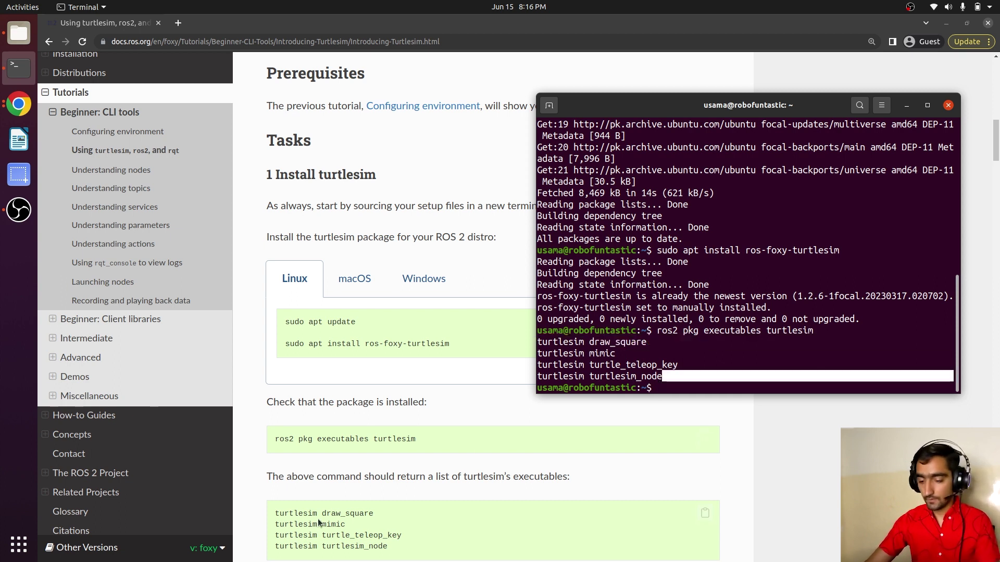
scroll(318, 519, "down", 4)
Run 'ros2 run turtlesim turtlesim_node', move its window left, and add a second terminal tab
scroll(359, 489, "down", 2)
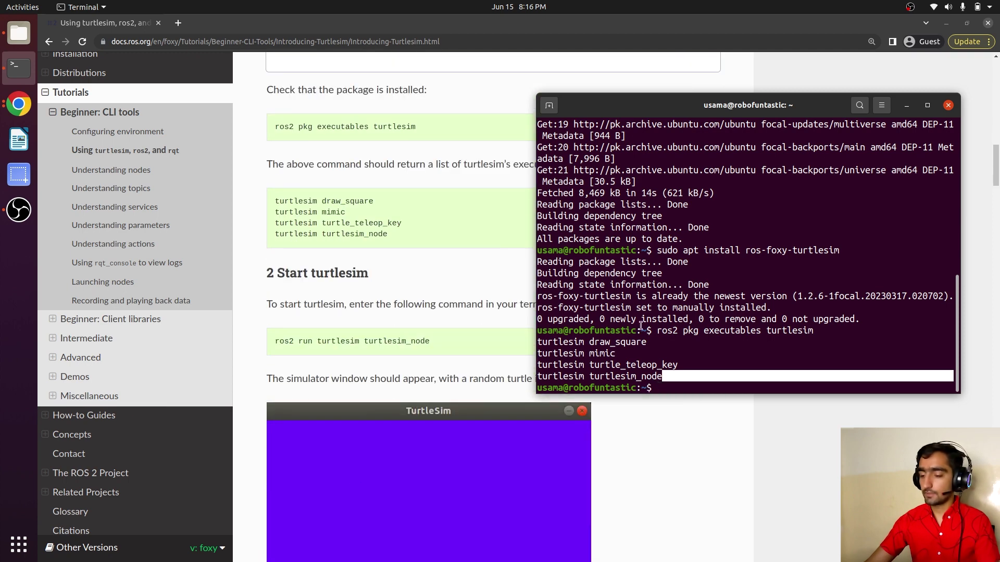
left_click(687, 294)
type("ros")
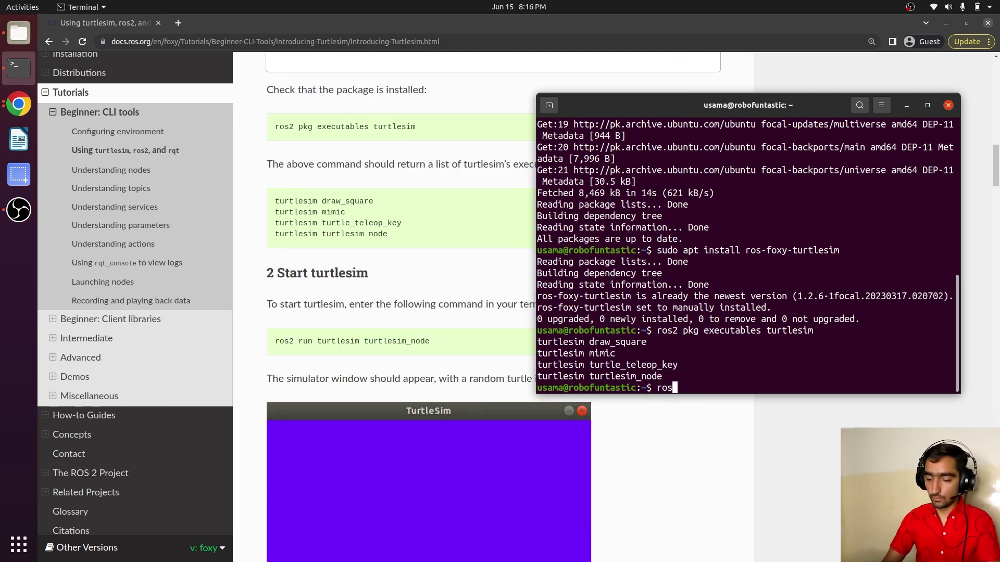
type("2 run turtlesim ")
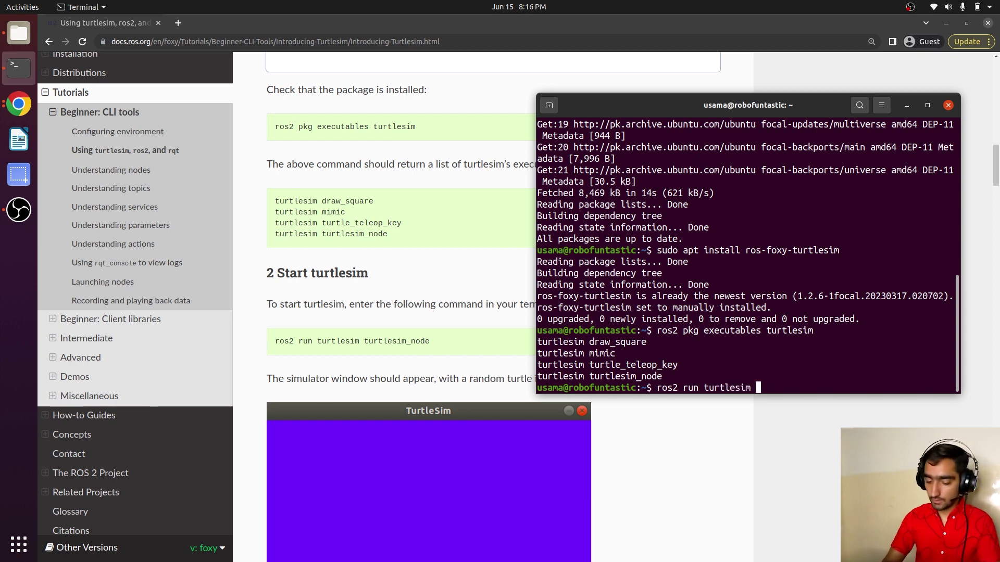
type("turtle")
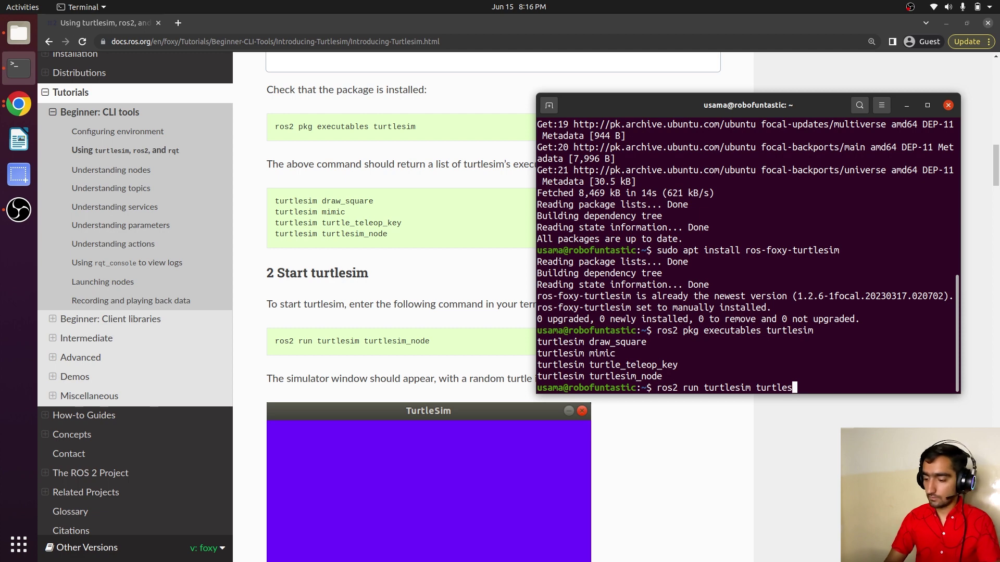
type("s")
key("Tab")
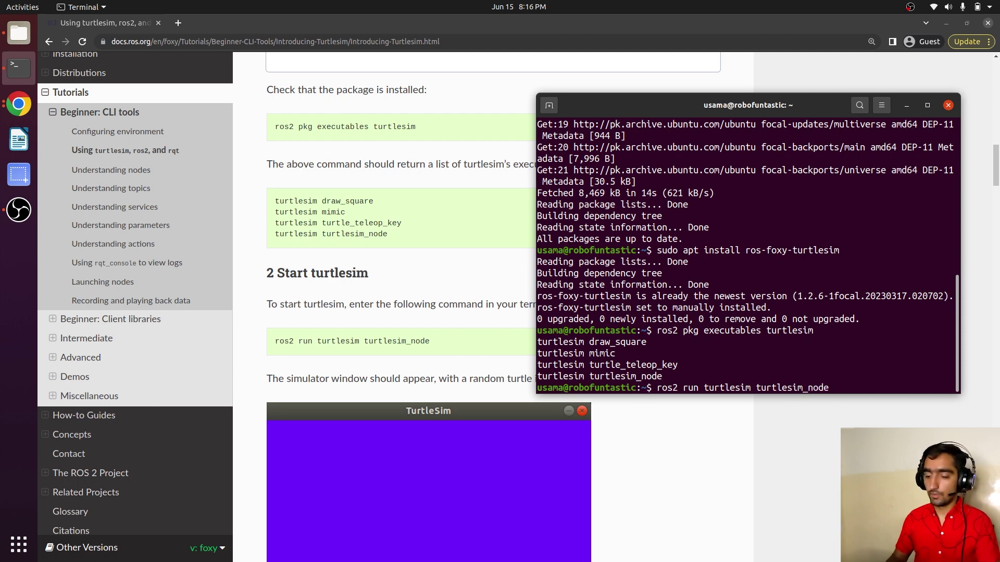
key("Return")
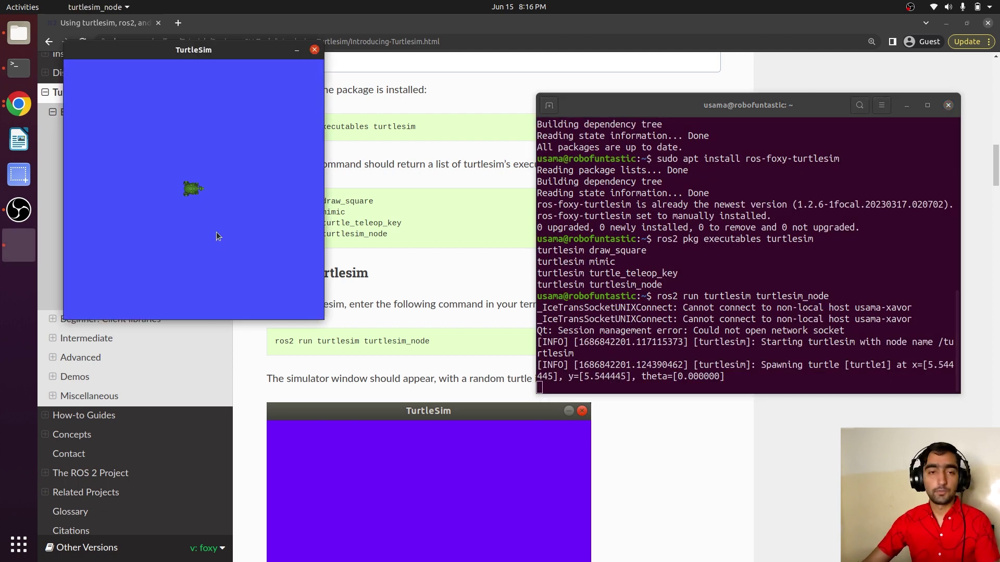
left_click_drag(213, 51, 252, 61)
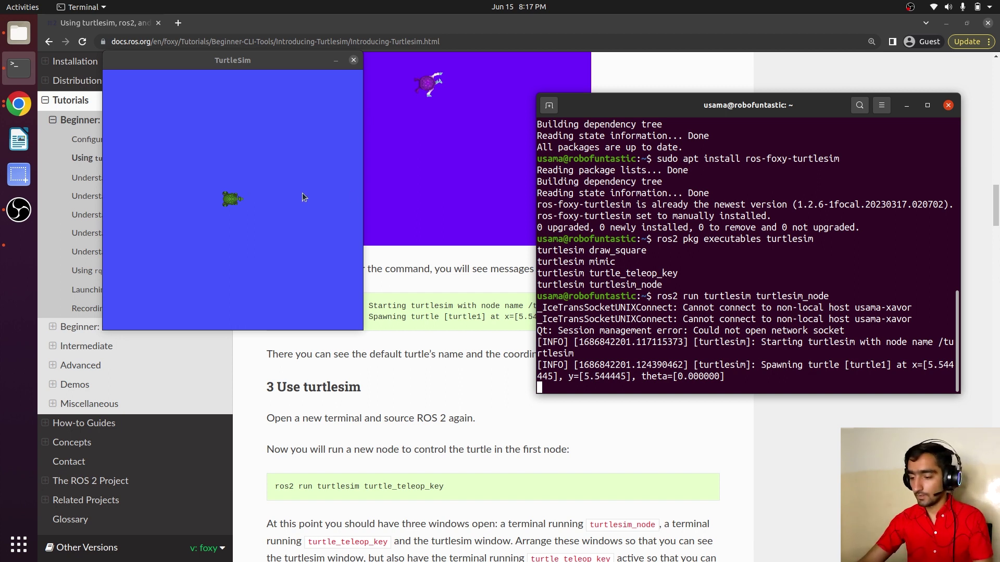
left_click(550, 107)
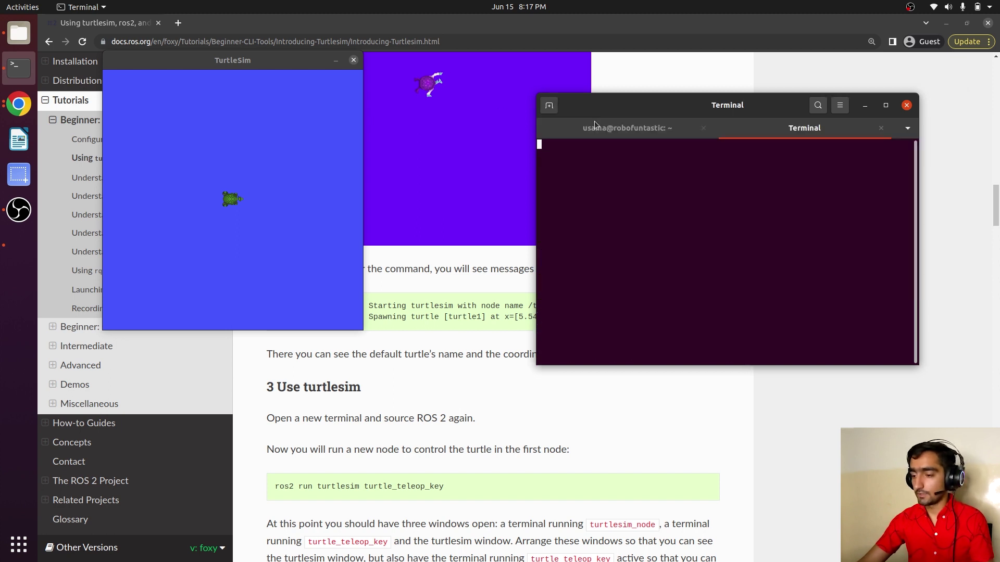
Enlarge the terminal text and run 'ros2 run turtlesim turtle_teleop_key' in the new tab
left_click(839, 105)
left_click(873, 139)
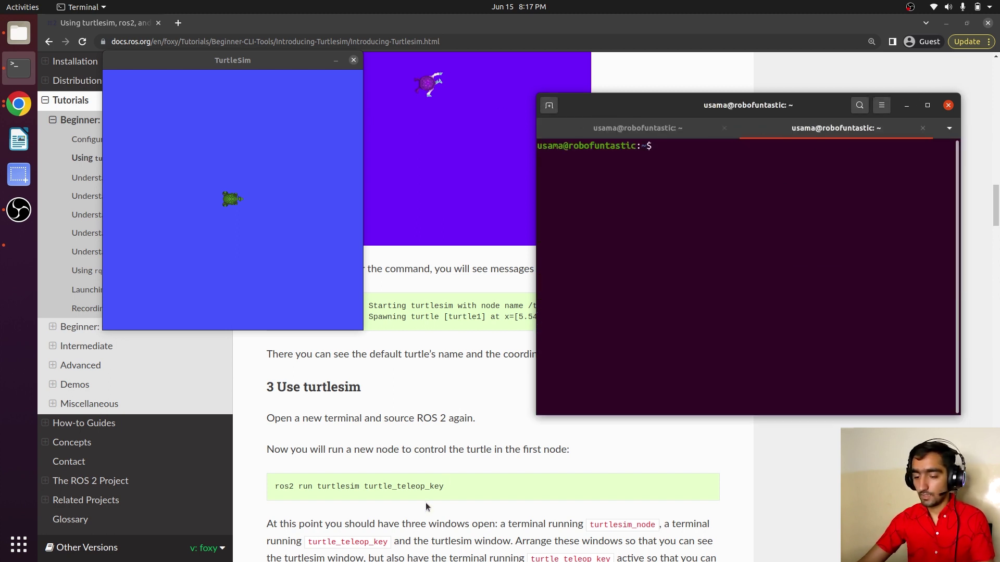
type("ro")
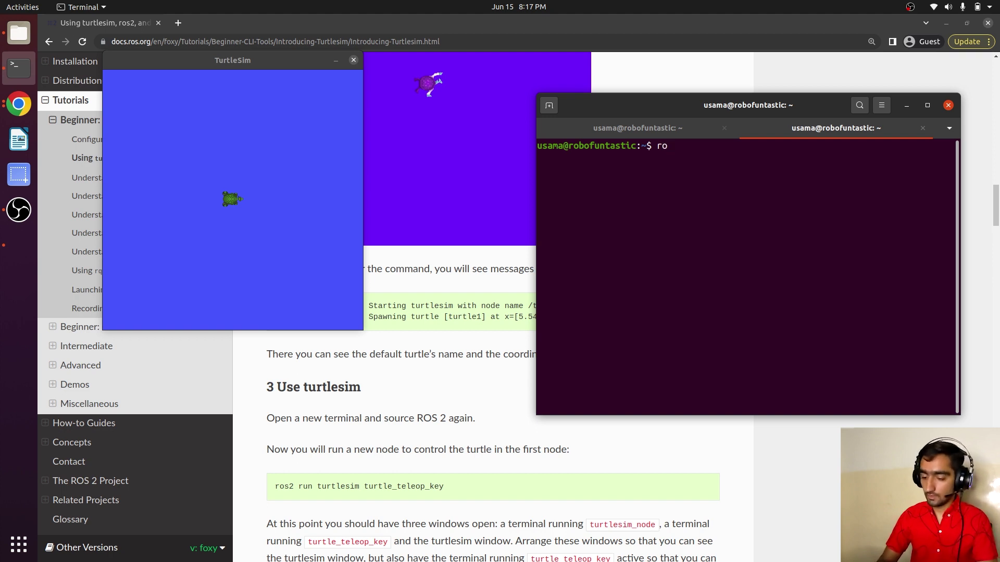
type("s2 ")
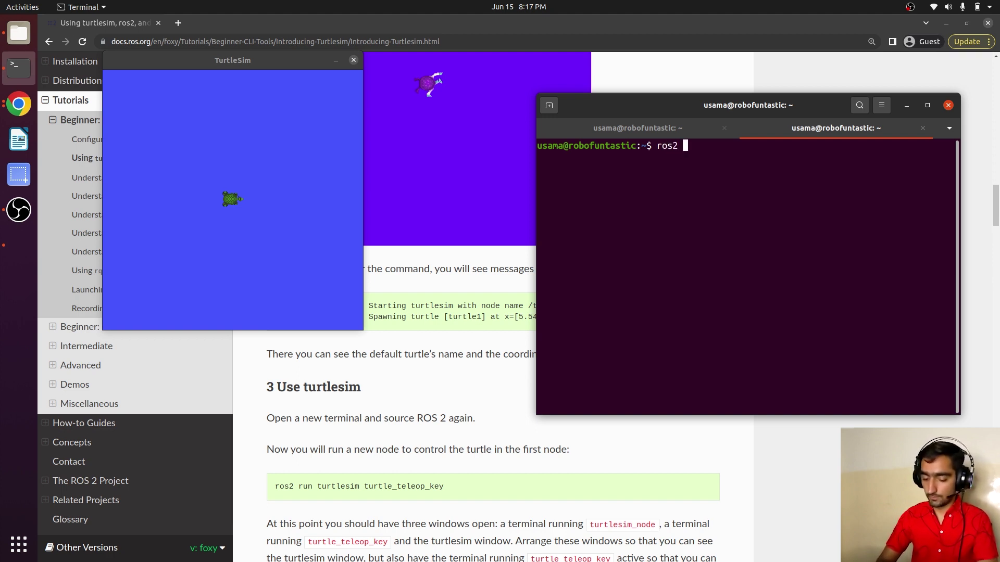
type("run ")
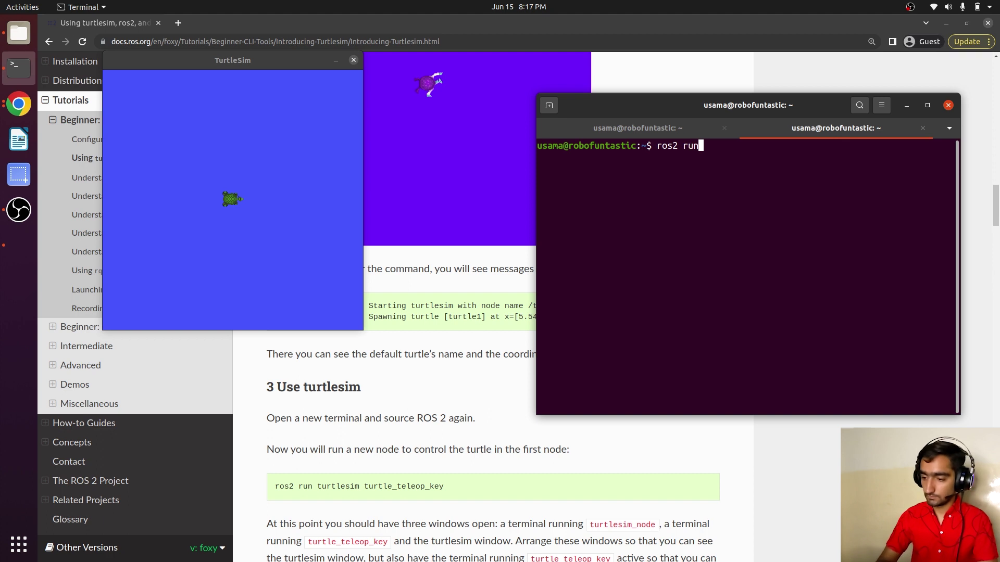
type("turtlesim ")
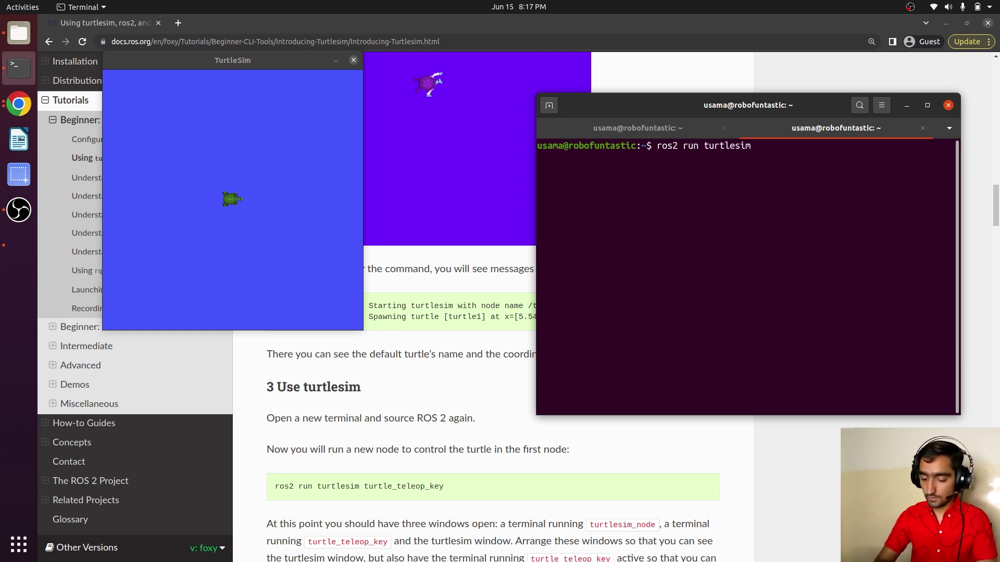
type("turtle")
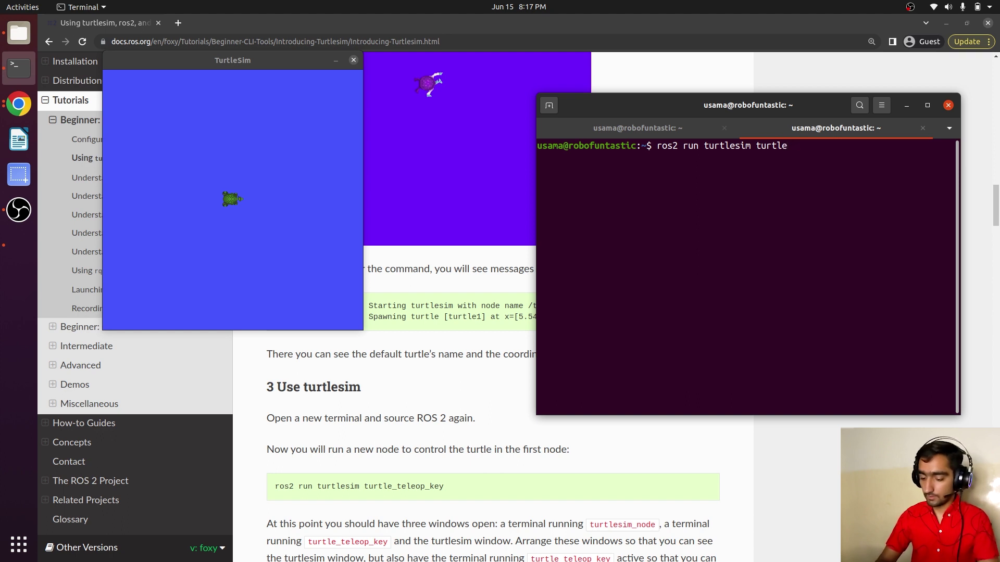
type("_t")
key("Tab")
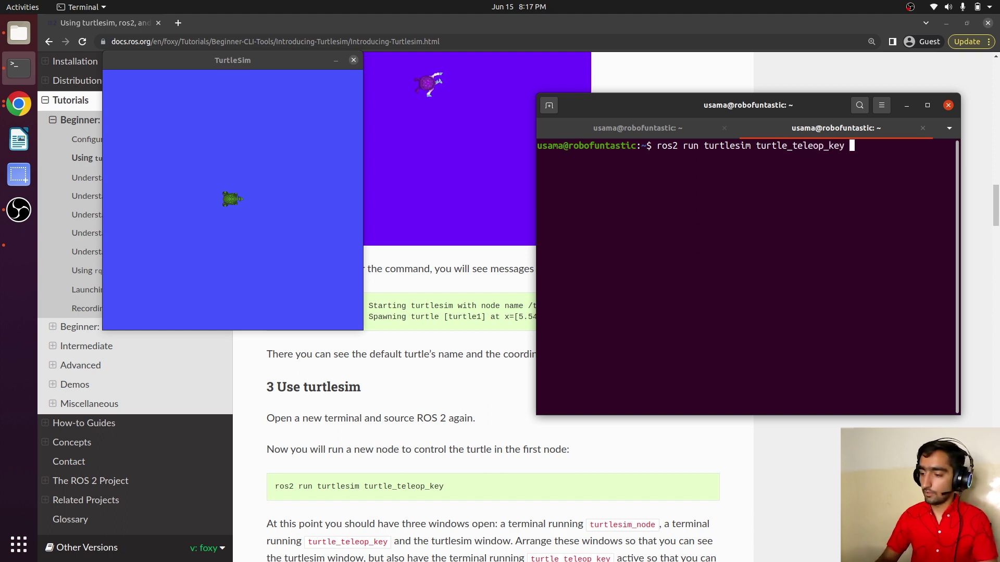
key("Return")
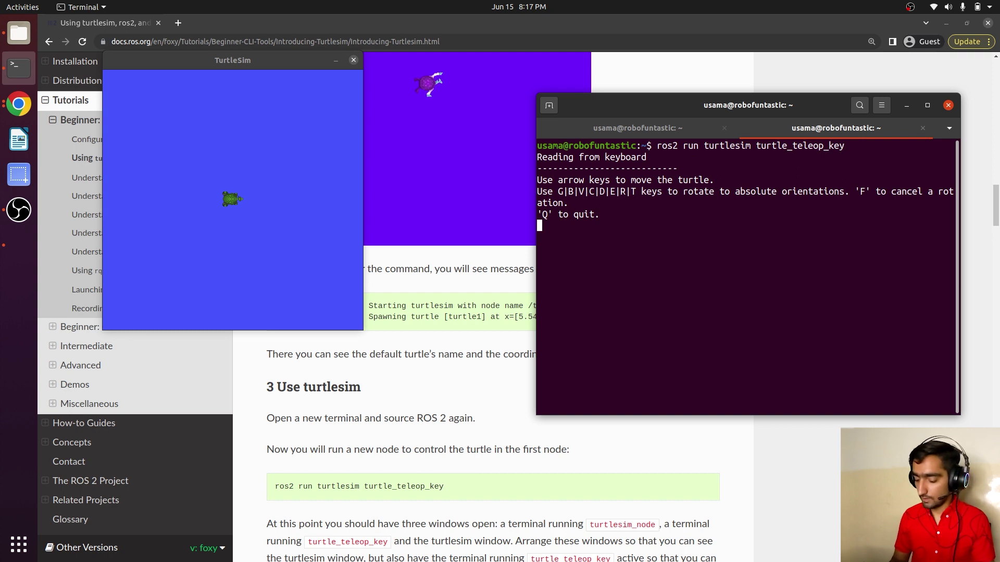
Drive turtle1 around with the arrow keys, tracing crossing triangular trails
key("Up")
key("Down")
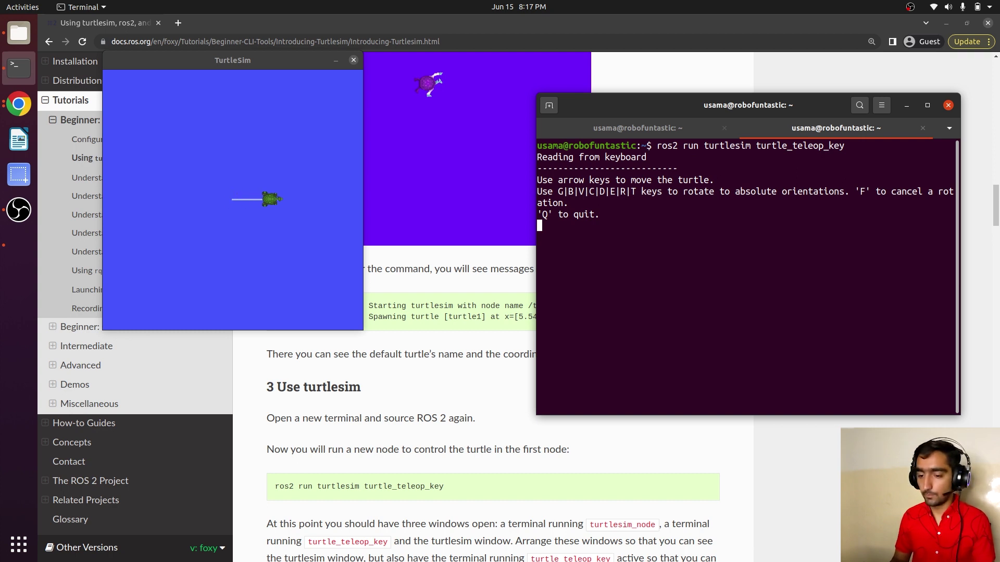
key("Down")
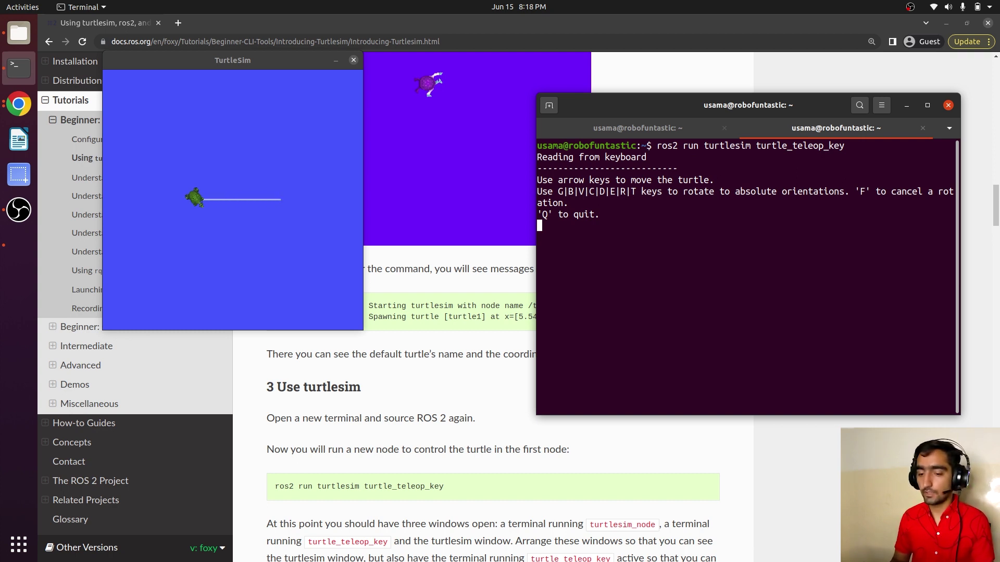
key("Right")
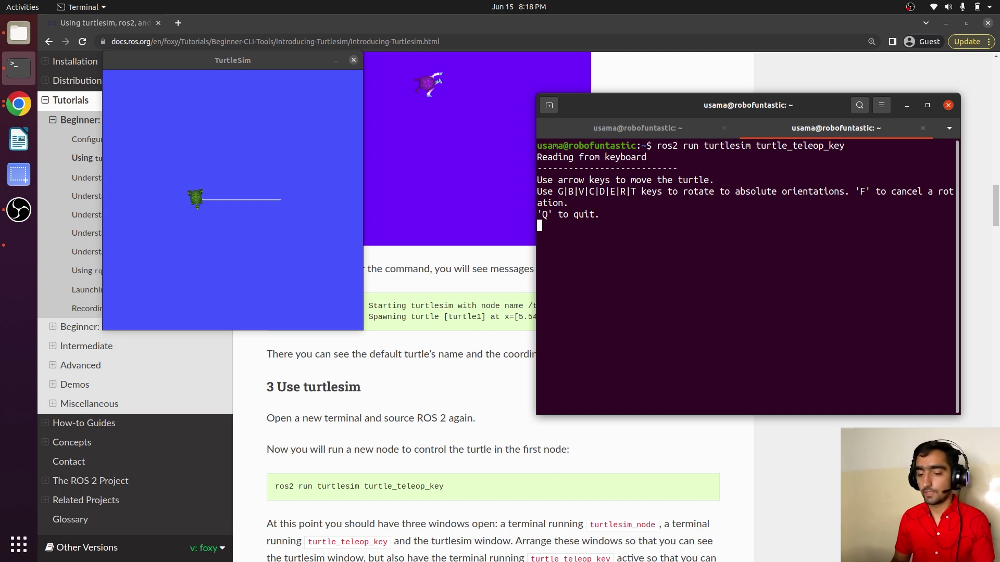
key("Right")
key("Right")
key("Right")
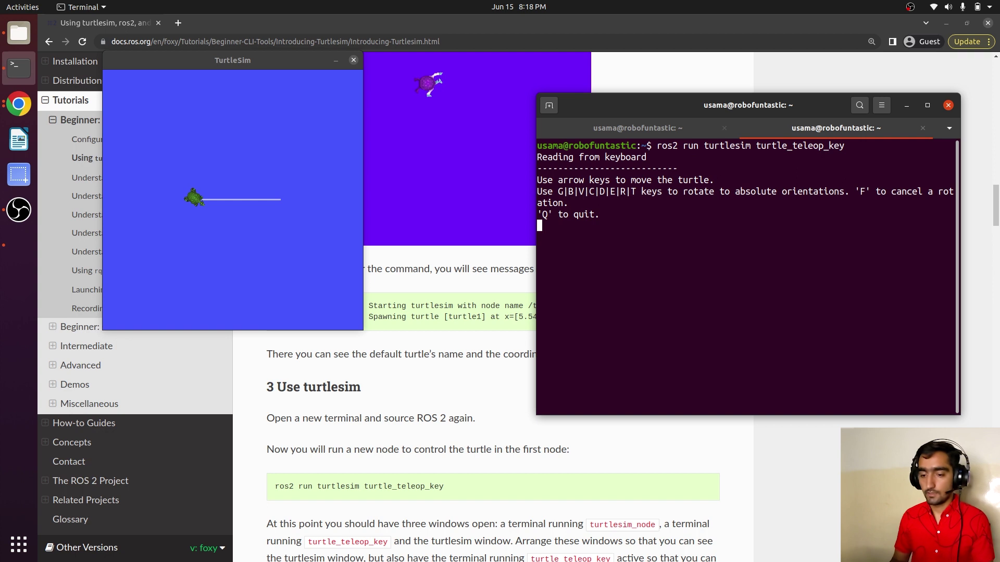
key("Up")
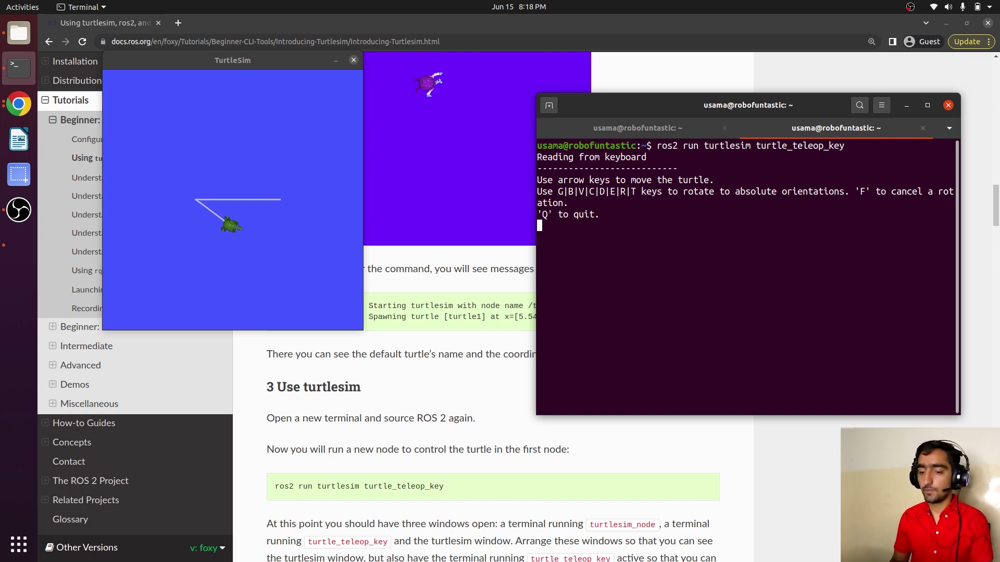
key("Up")
key("Up")
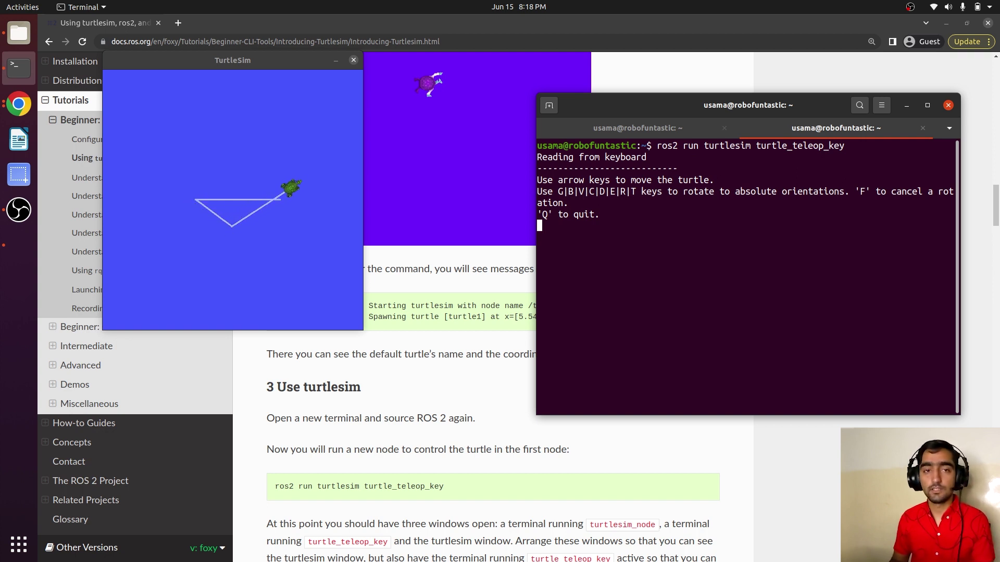
key("Left")
key("Up")
key("Left")
key("Up")
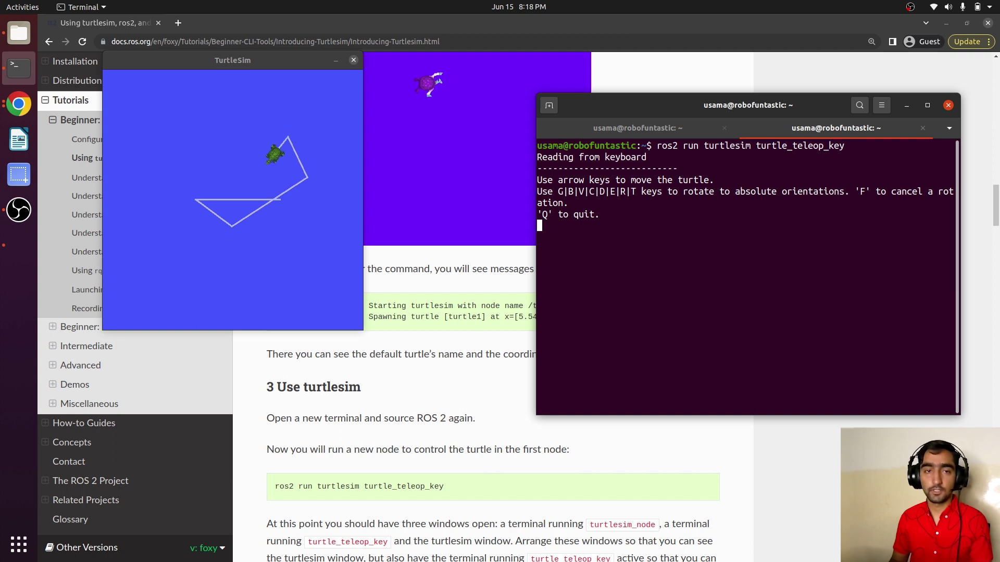
key("Up")
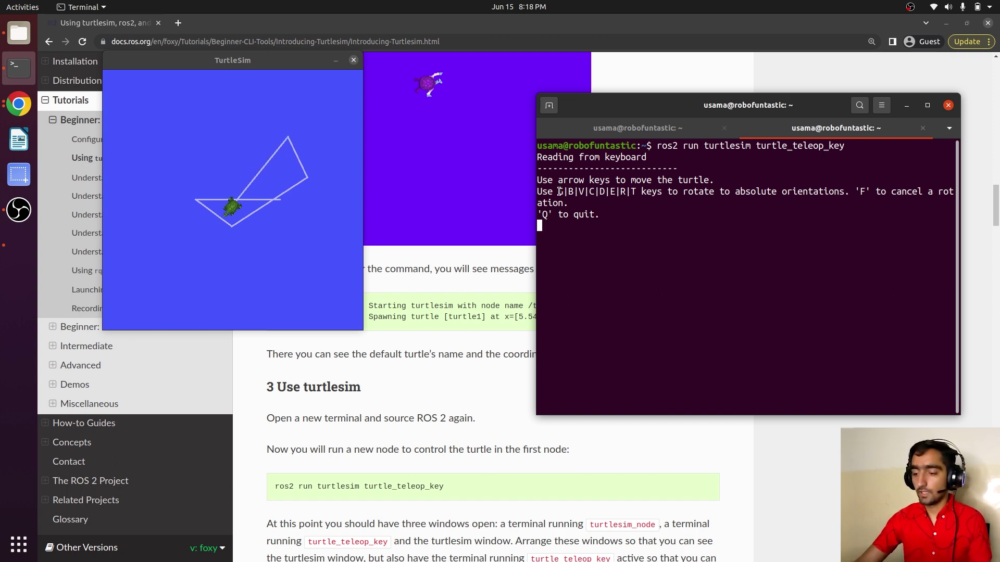
Highlight the G|B|V|C|D|E|R|T orientation keys and rotate turtle1 in place toward up-left
left_click_drag(559, 191, 634, 193)
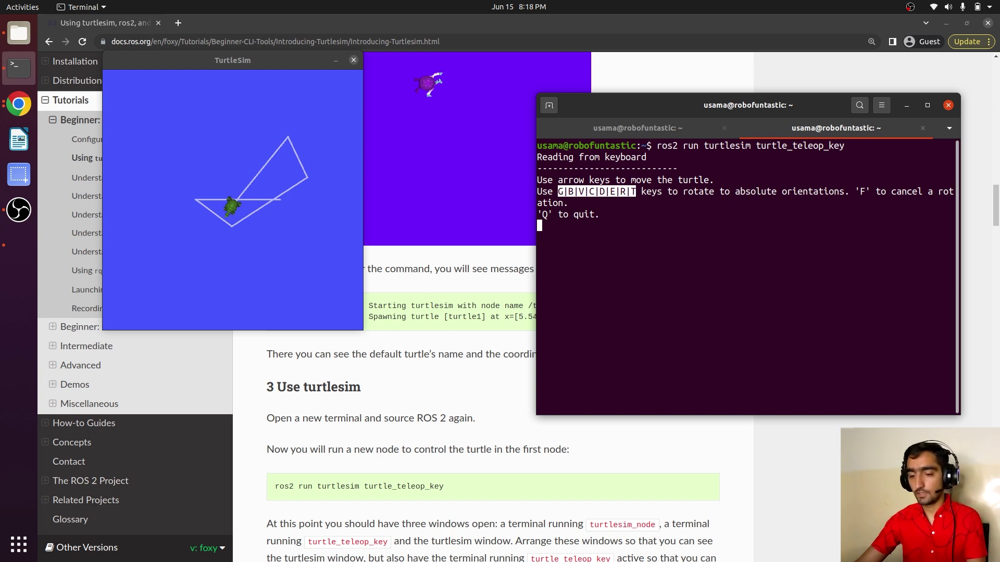
key("Left")
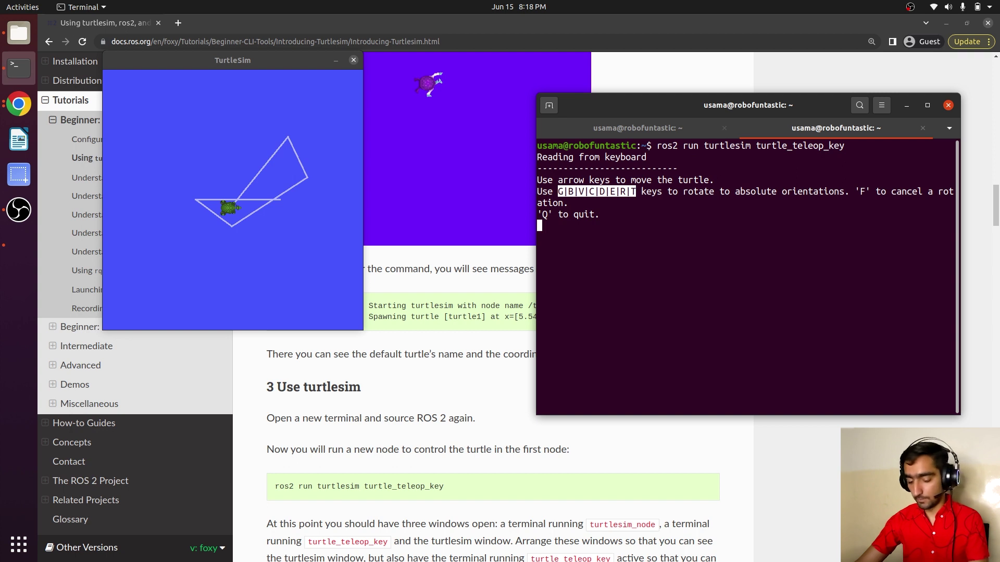
key("Left")
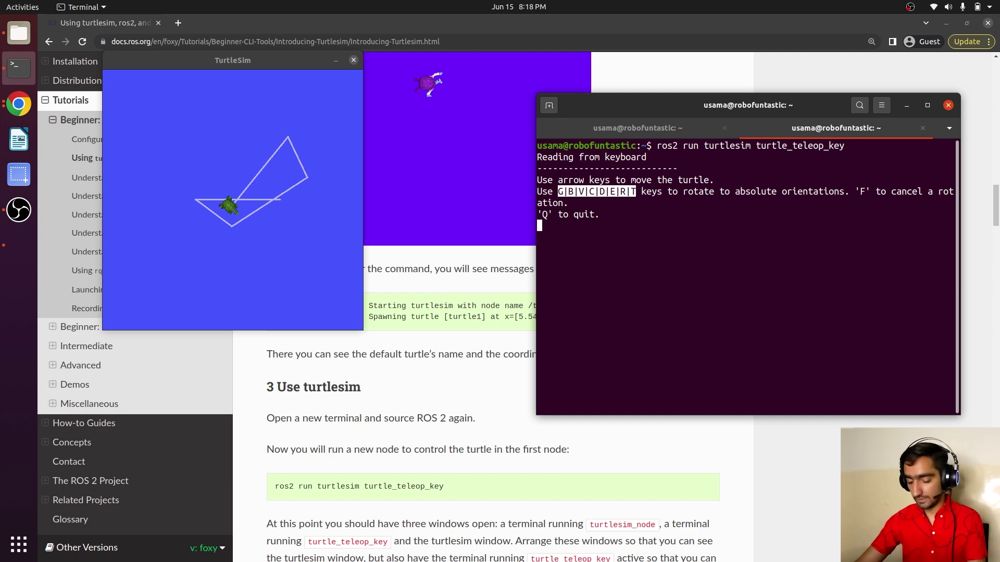
key("Left")
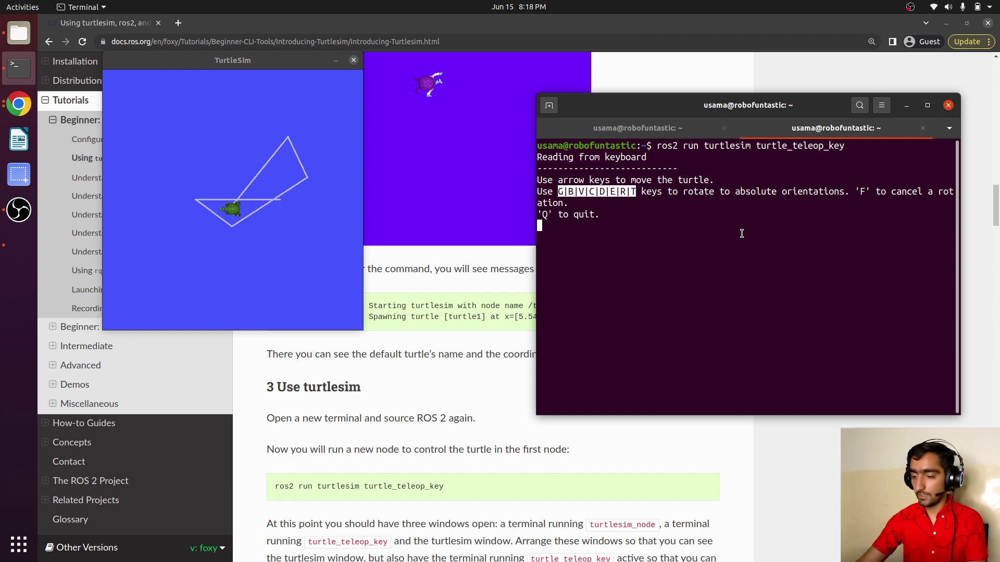
key("Left")
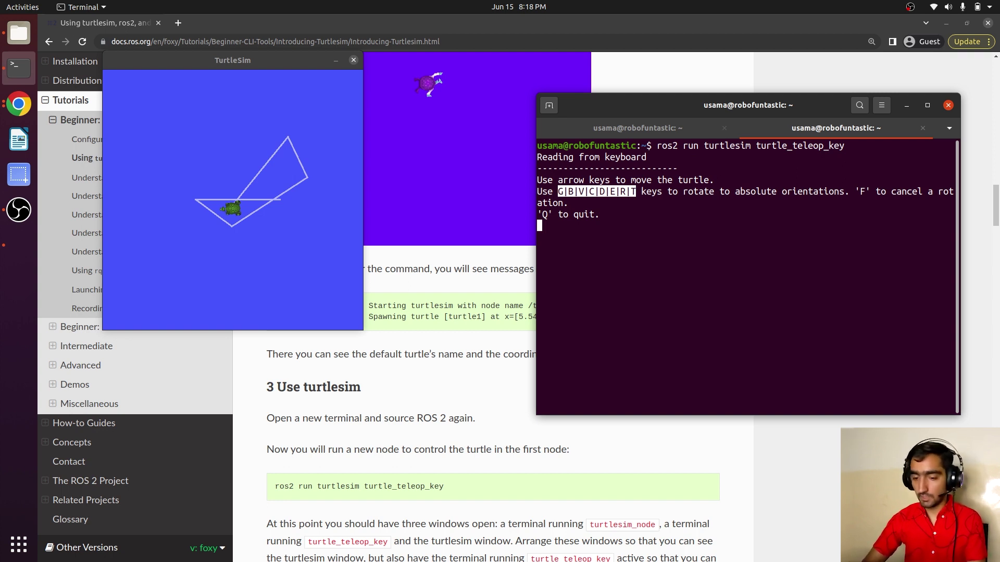
key("Left")
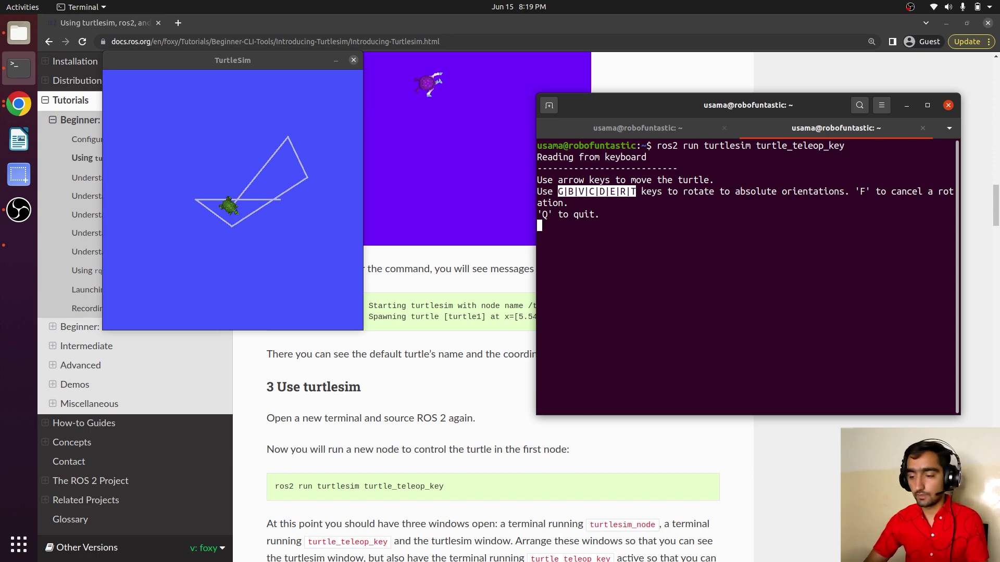
Quit teleop and run 'ros2 node list', which shows the /turtlesim node
key("q")
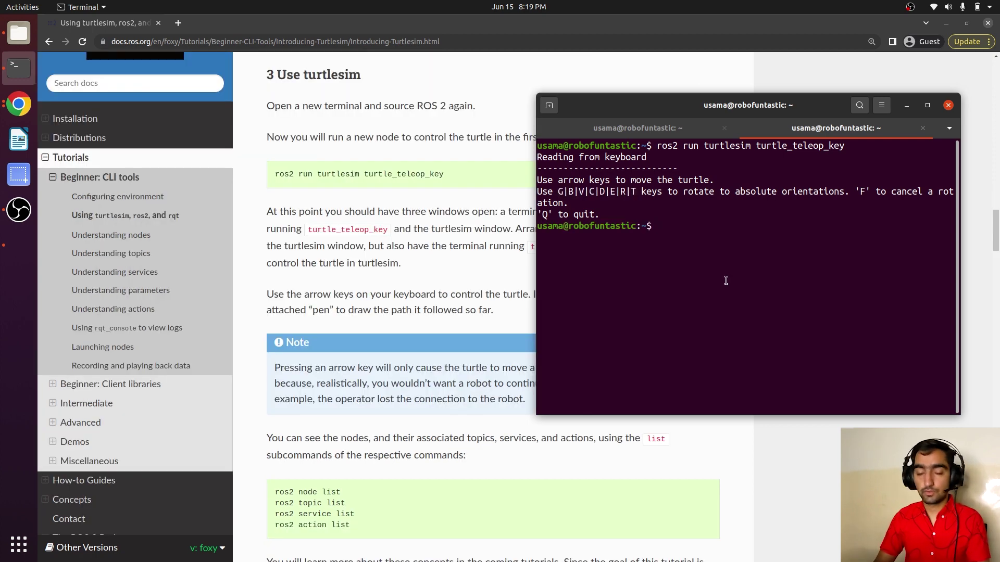
type("ros2 ")
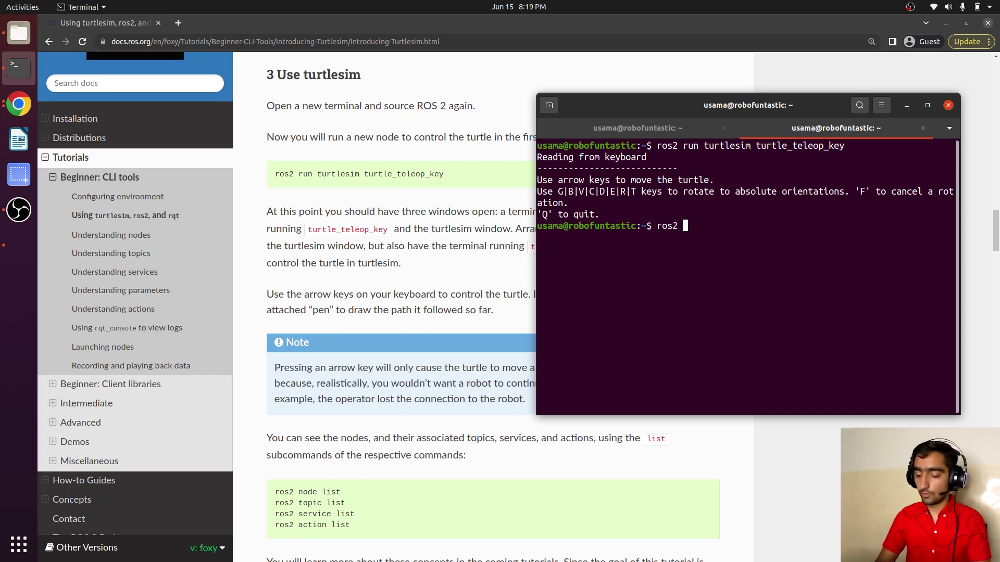
type("node list")
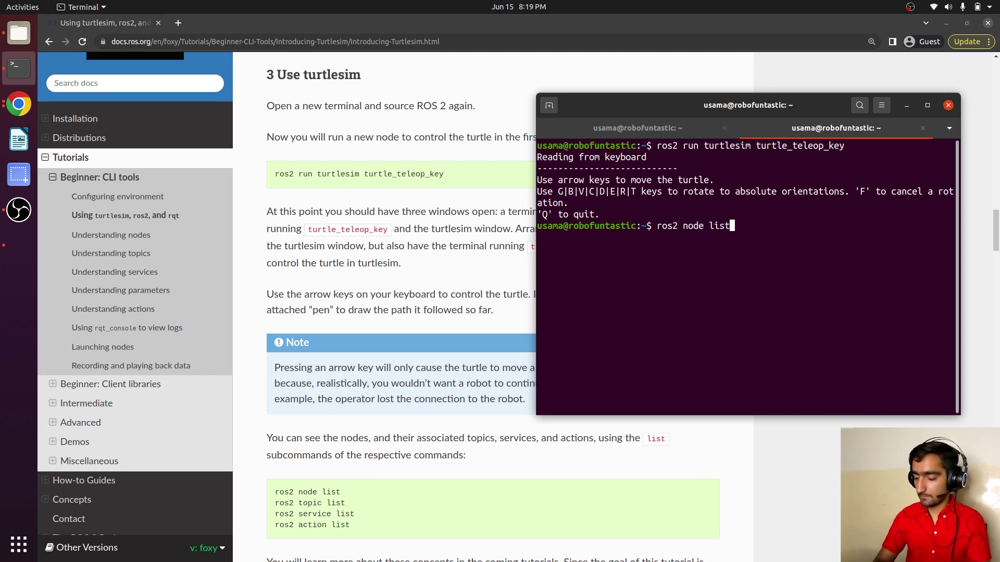
key("Return")
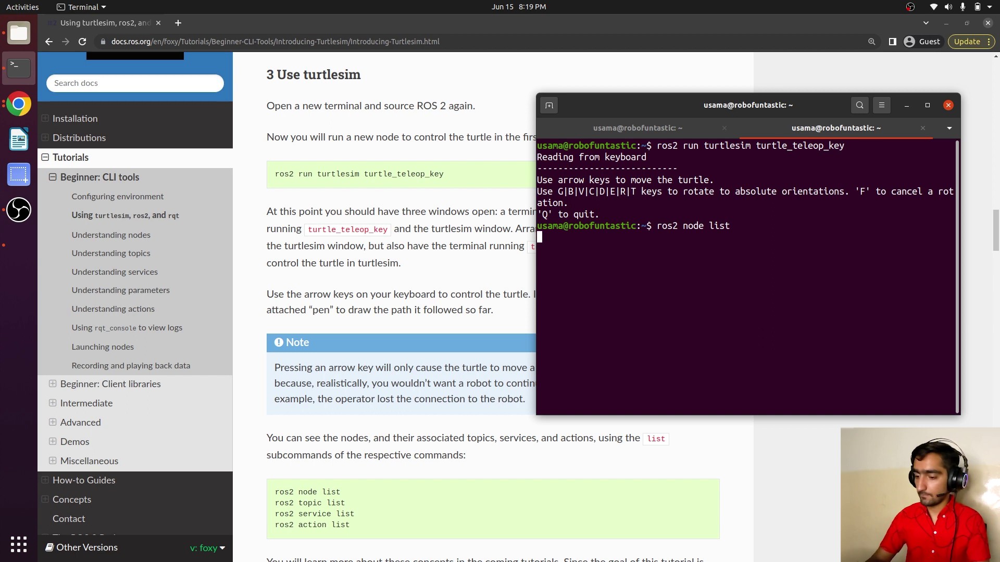
double_click(578, 238)
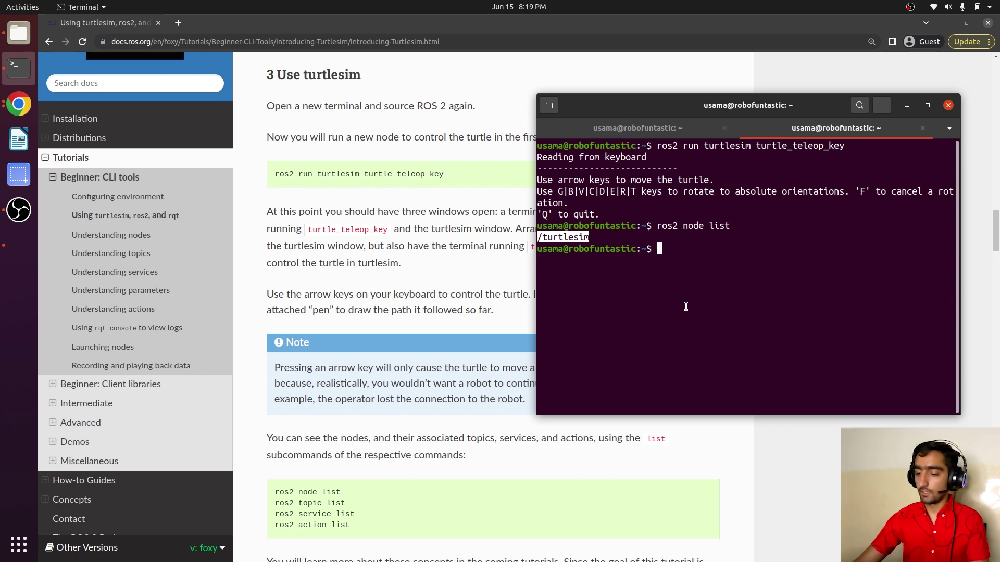
left_click(685, 306)
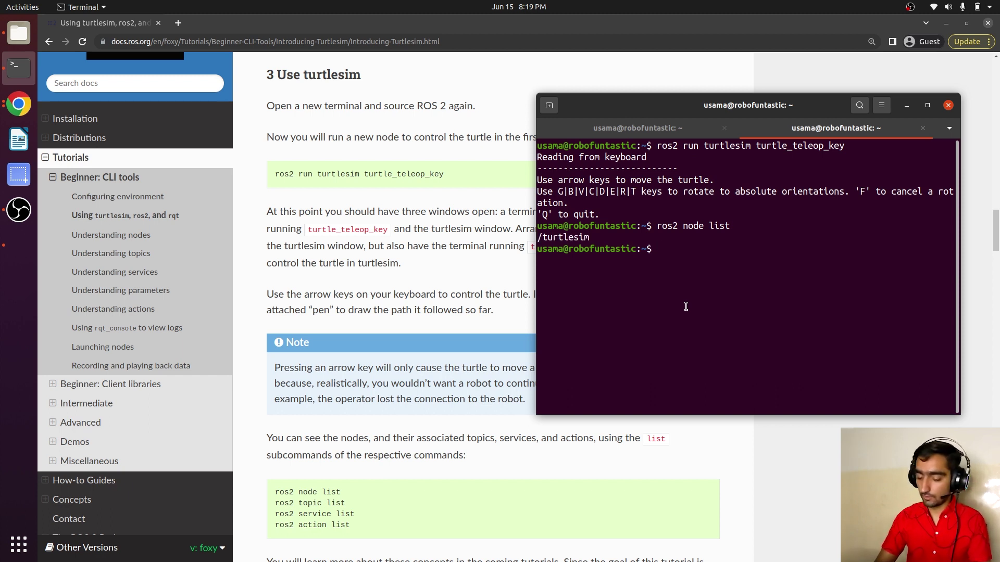
Run 'ros2 topic list' and highlight the five topics, including /turtle1/cmd_vel and /turtle1/pose
type("ros2 topic list")
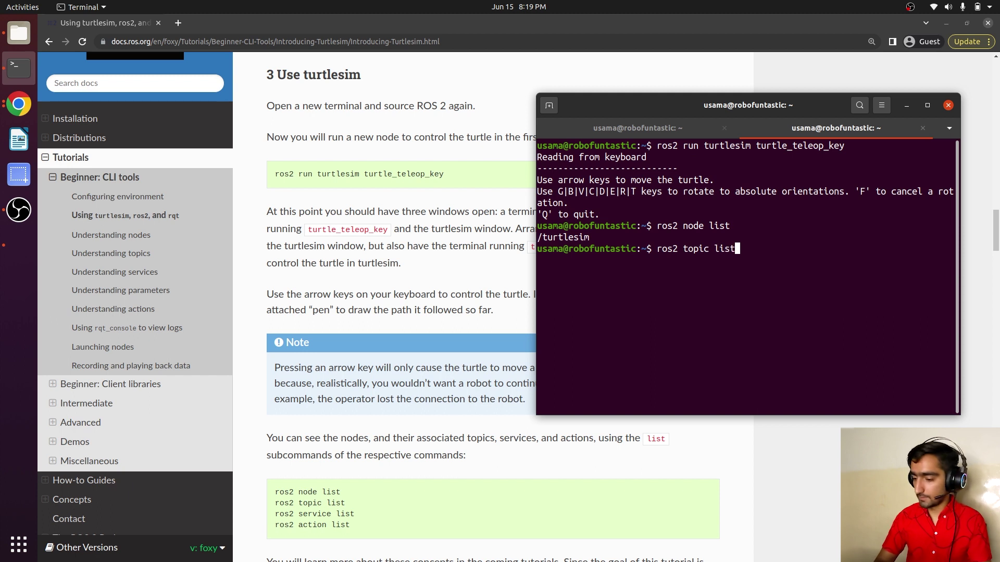
key("Return")
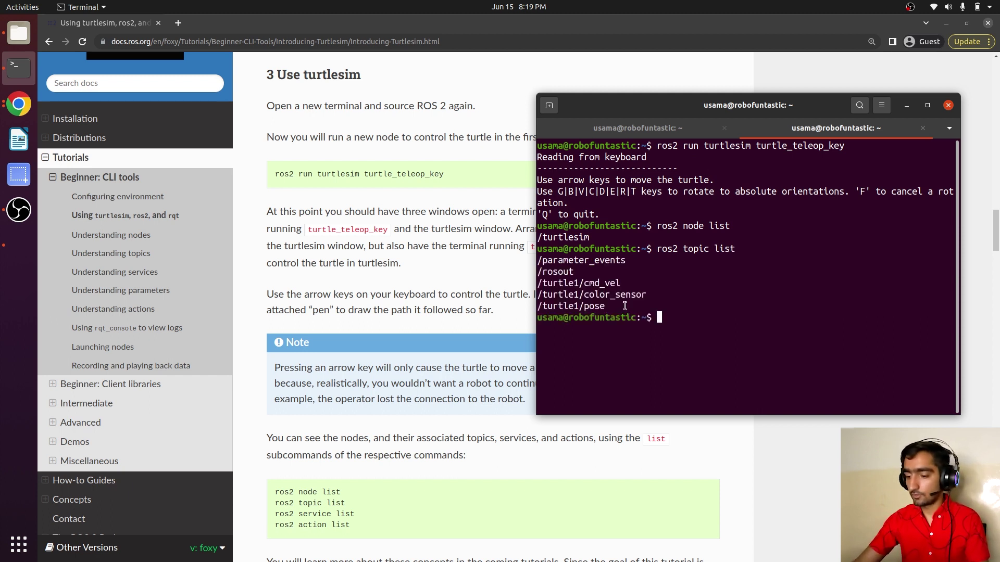
left_click_drag(651, 308, 543, 259)
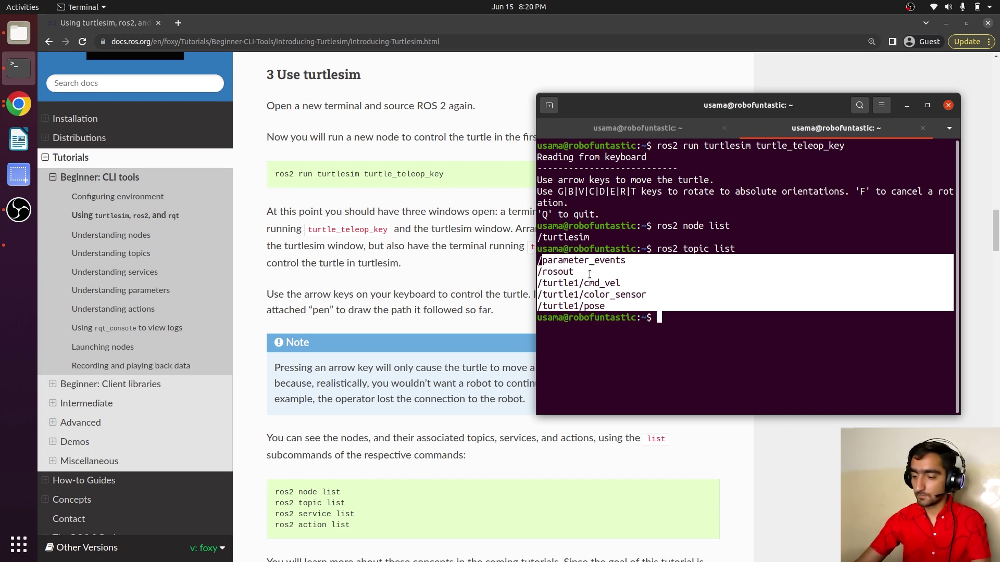
left_click(590, 275)
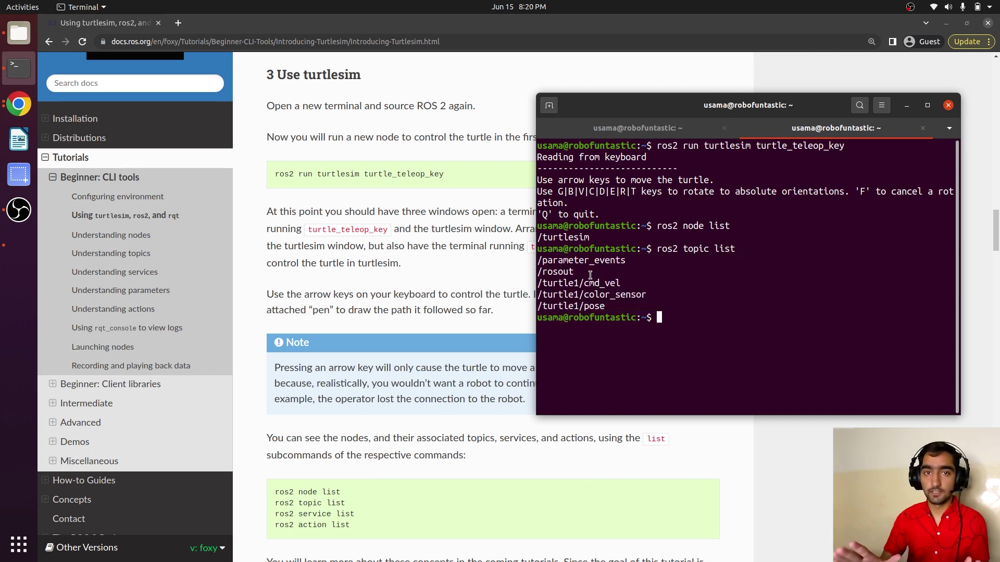
Run 'ros2 service list' to show services like /clear, /kill, /reset and /spawn
type("ros2 sev")
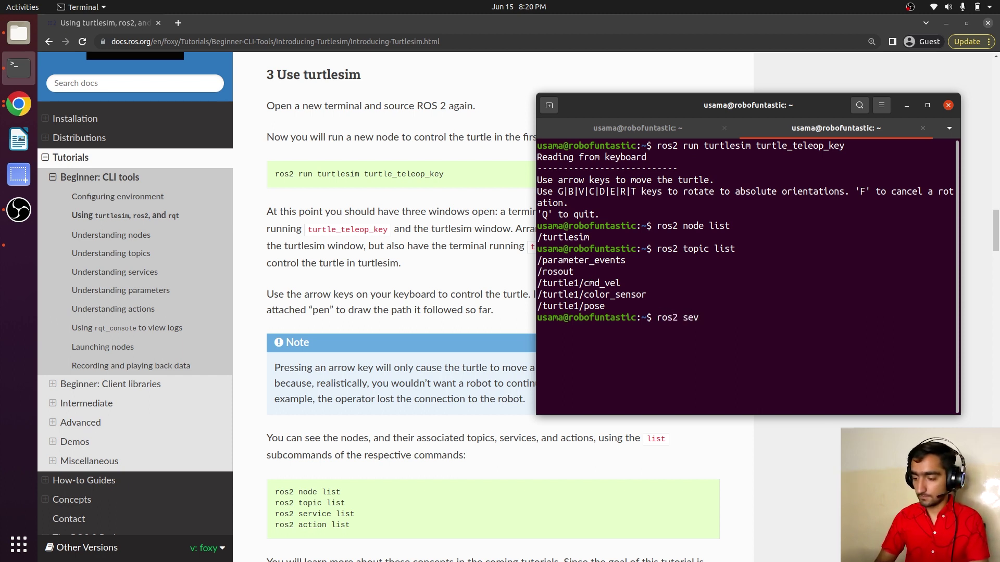
key("BackSpace")
type("r")
type("vice list")
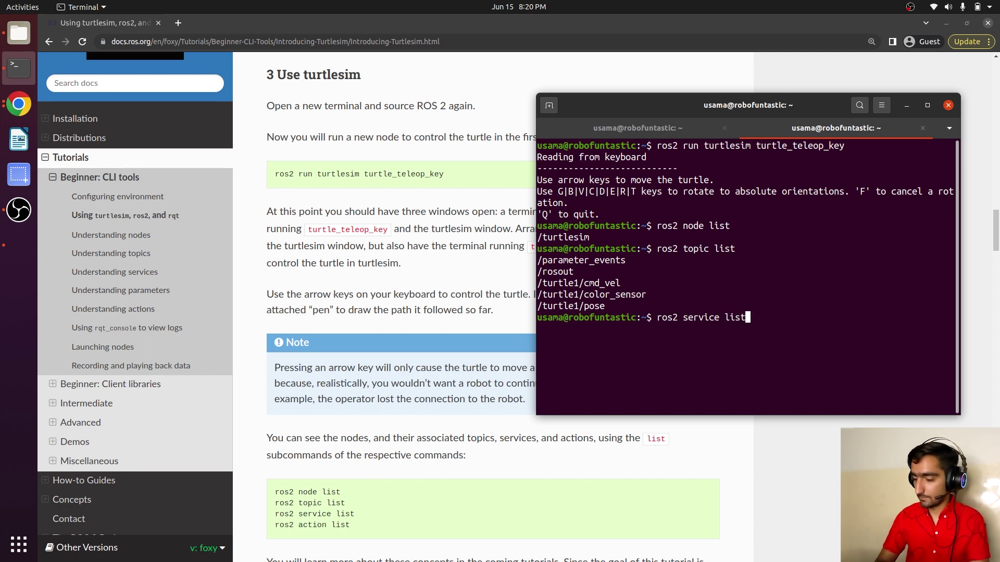
key("Return")
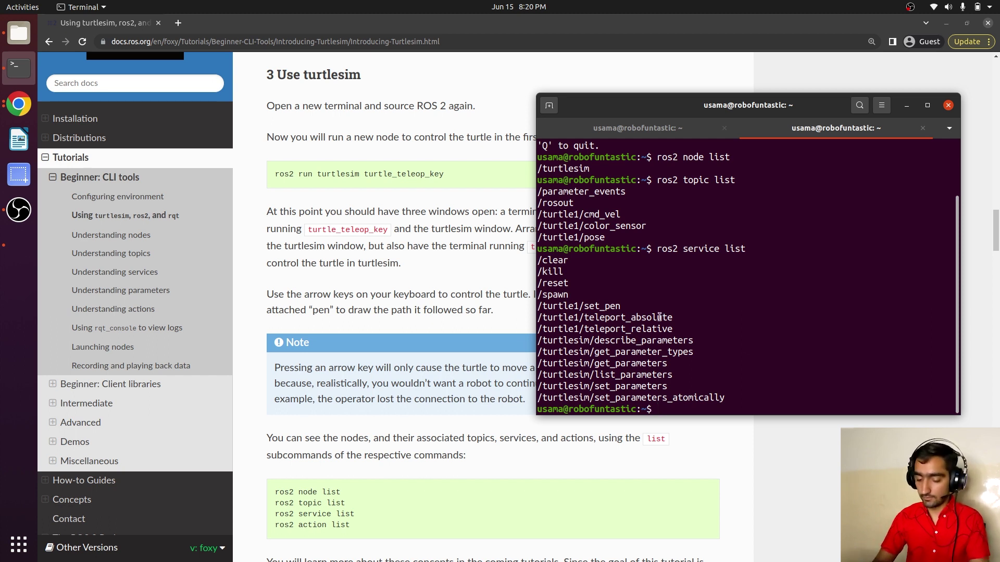
Run 'ros2 action list', which returns /turtle1/rotate_absolute
type("ros2 ")
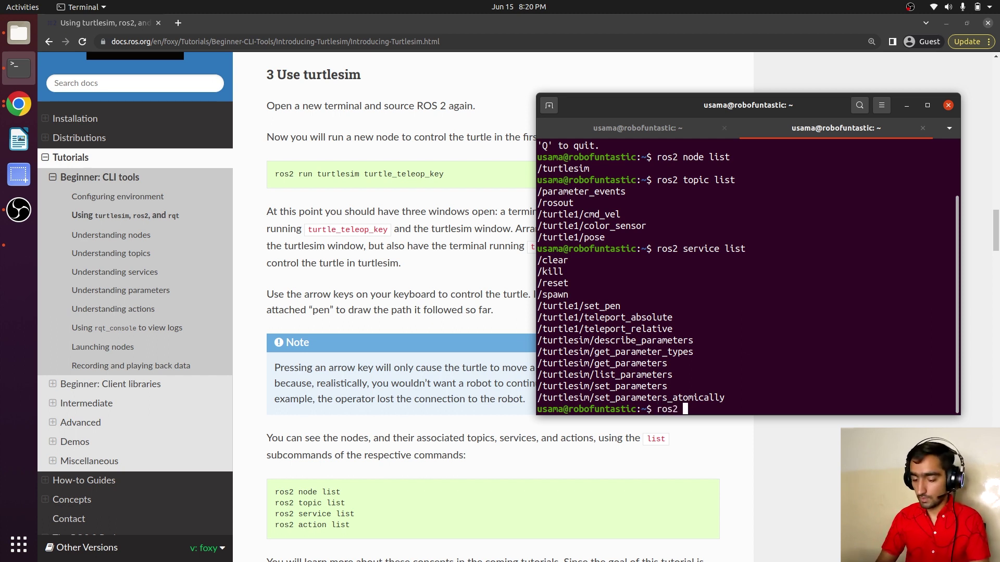
type("action ")
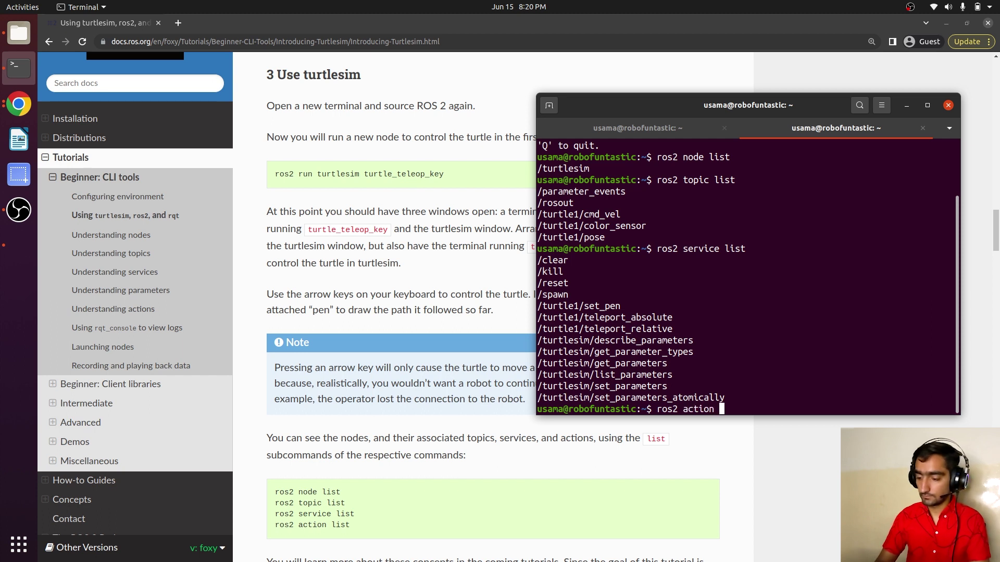
type("list")
key("Return")
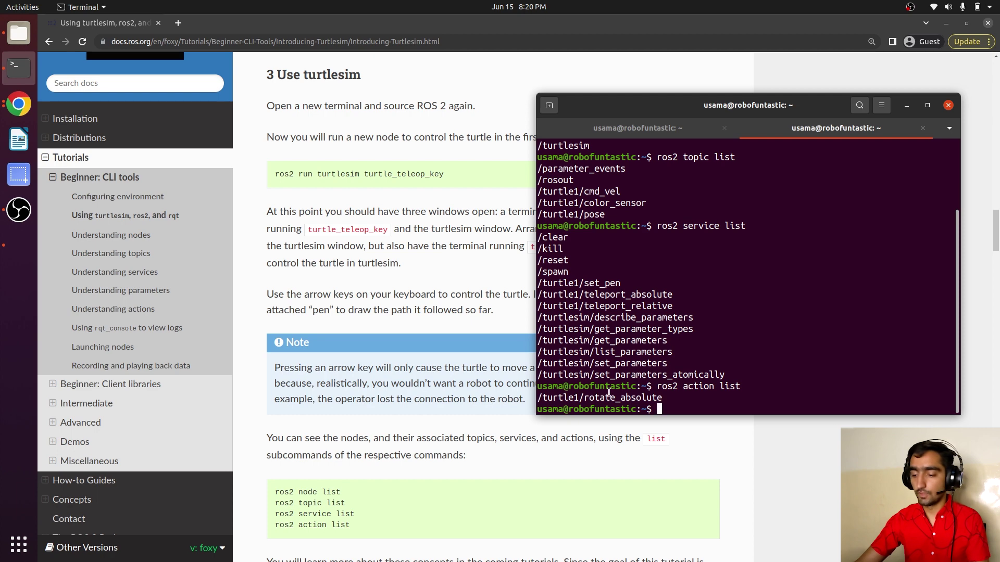
scroll(428, 421, "down", 3)
scroll(428, 420, "down", 5)
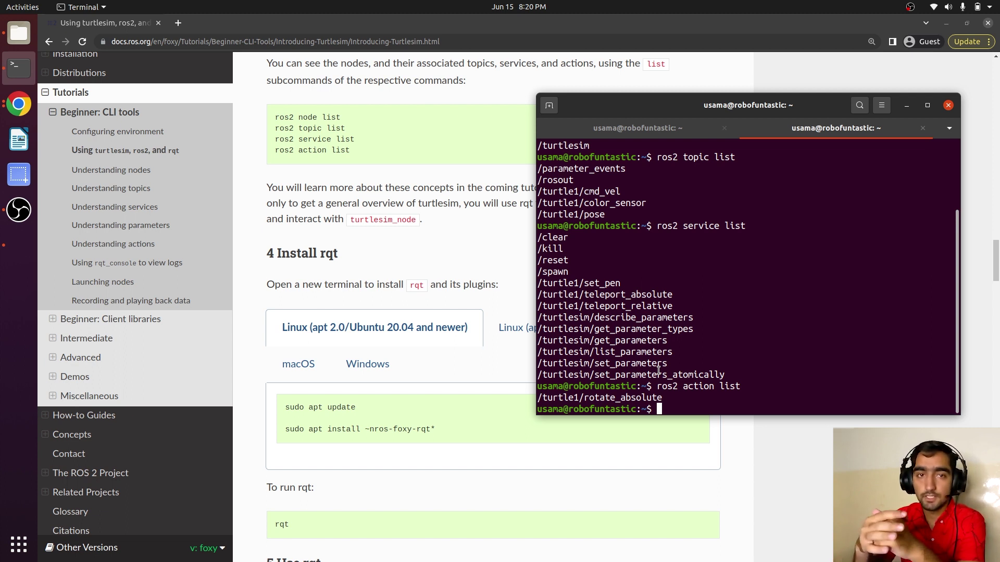
Copy 'sudo apt update' from the docs and run it in the terminal with the account password
left_click_drag(360, 407, 285, 407)
right_click(285, 407)
left_click(307, 415)
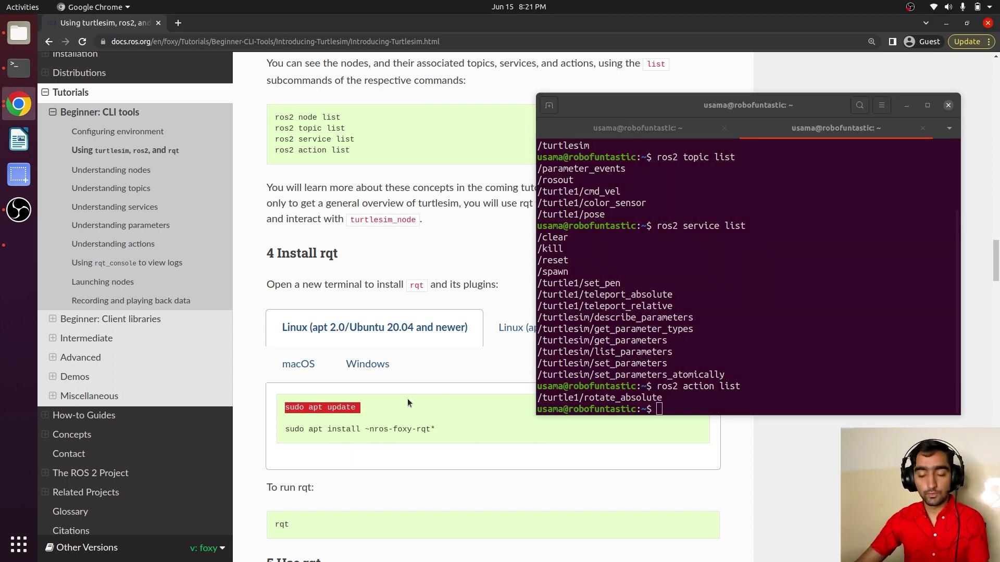
right_click(324, 407)
left_click(348, 417)
right_click(748, 364)
left_click(772, 399)
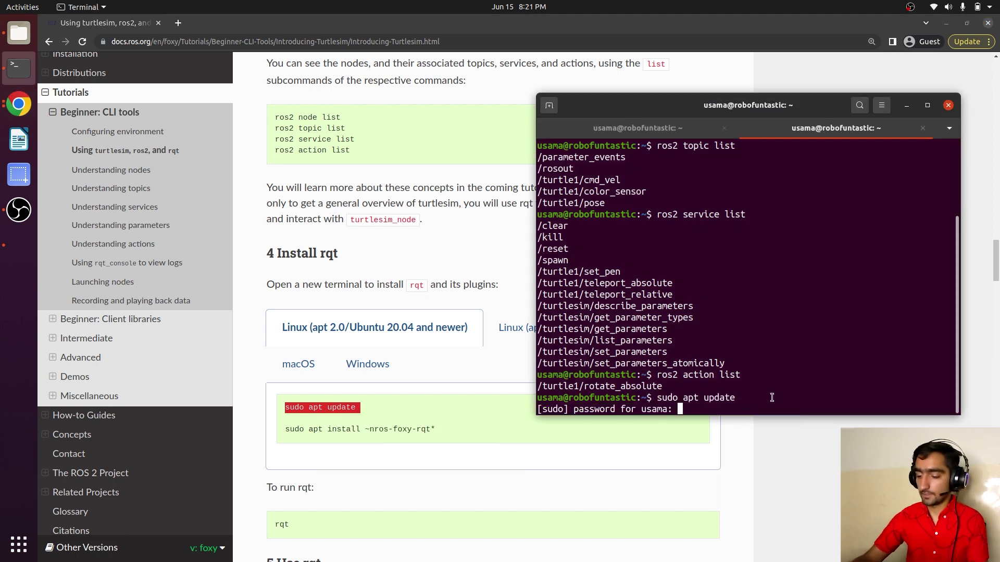
key("Return")
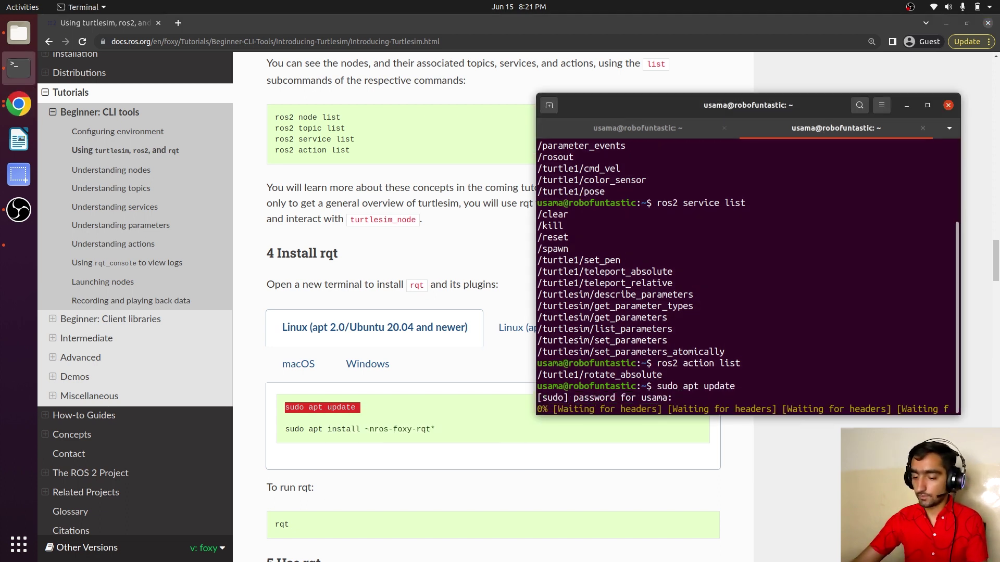
Paste and run 'sudo apt install ~nros-foxy-rqt*', confirming with y to install 9 rqt packages
triple_click(419, 433)
right_click(419, 433)
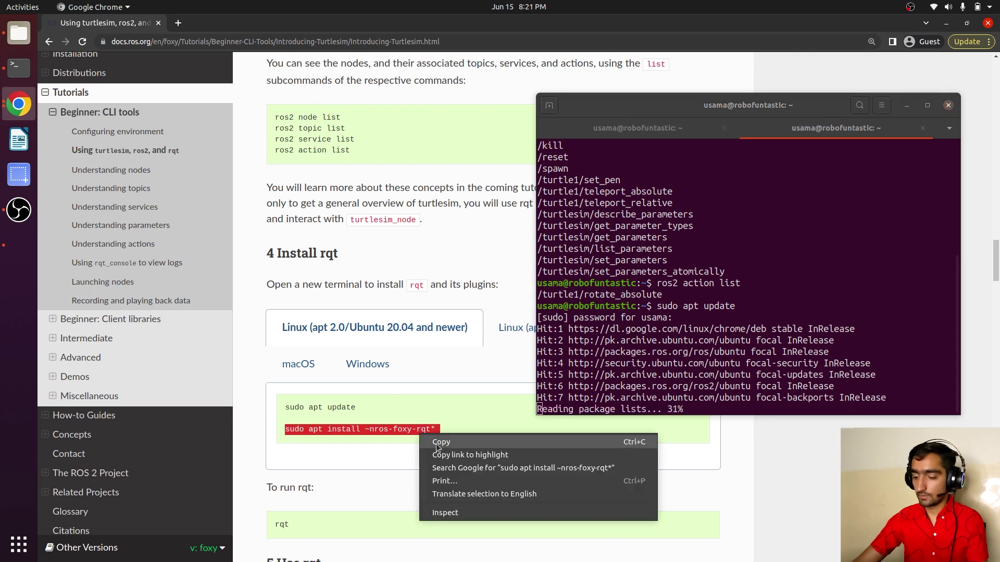
left_click(436, 444)
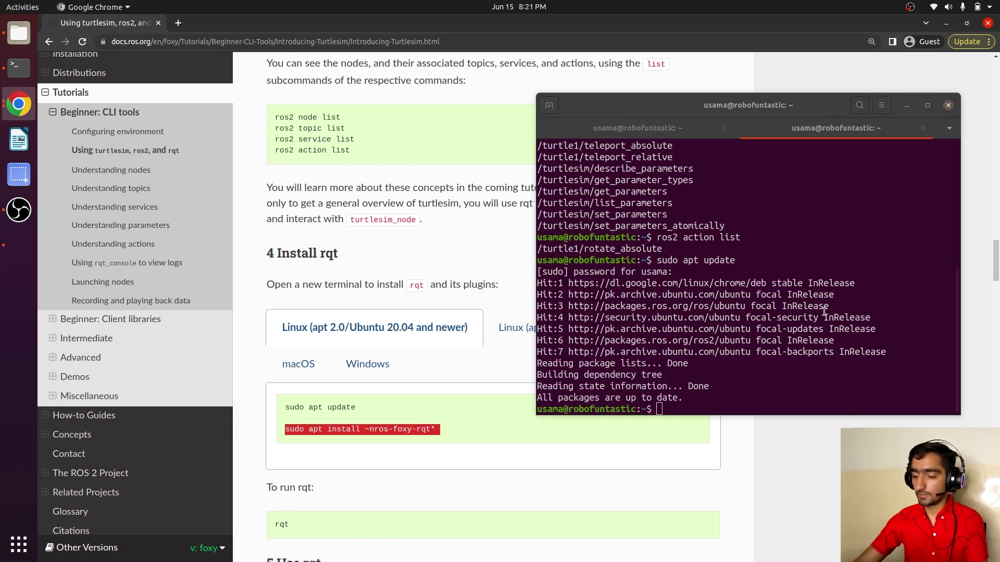
right_click(789, 314)
left_click(823, 358)
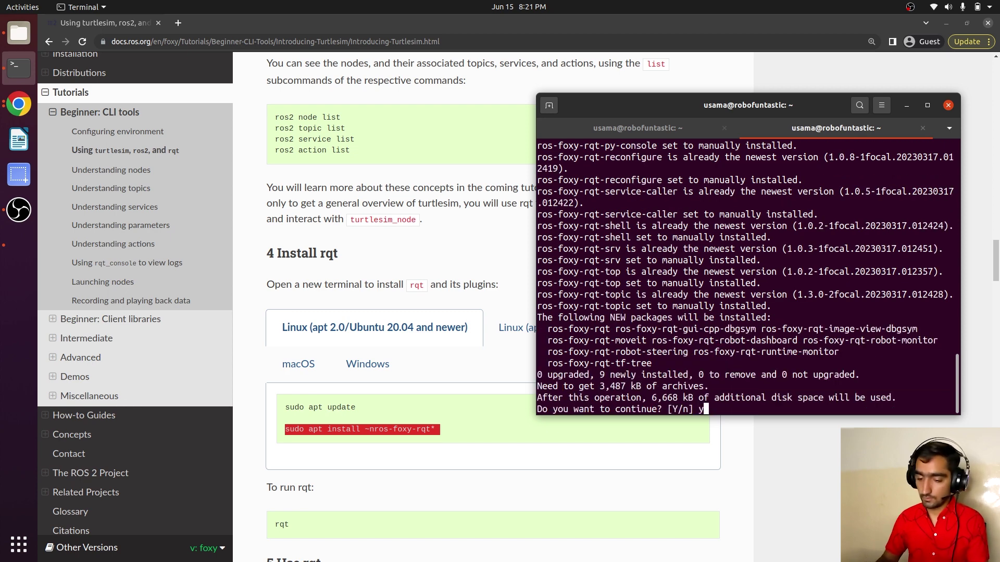
type("y")
key("Return")
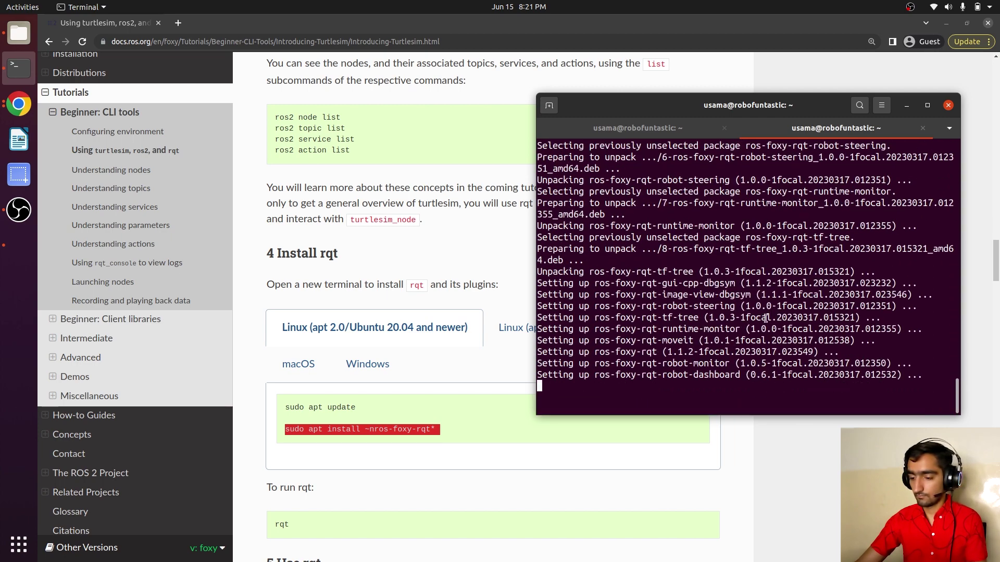
scroll(475, 366, "down", 3)
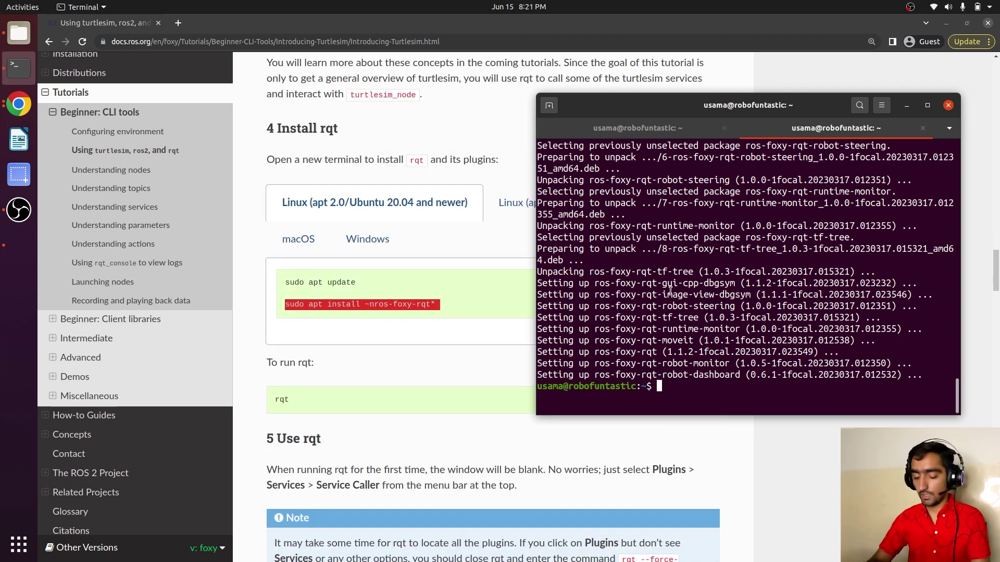
Launch rqt and turn off Always on Top for the terminal window
type("rqt")
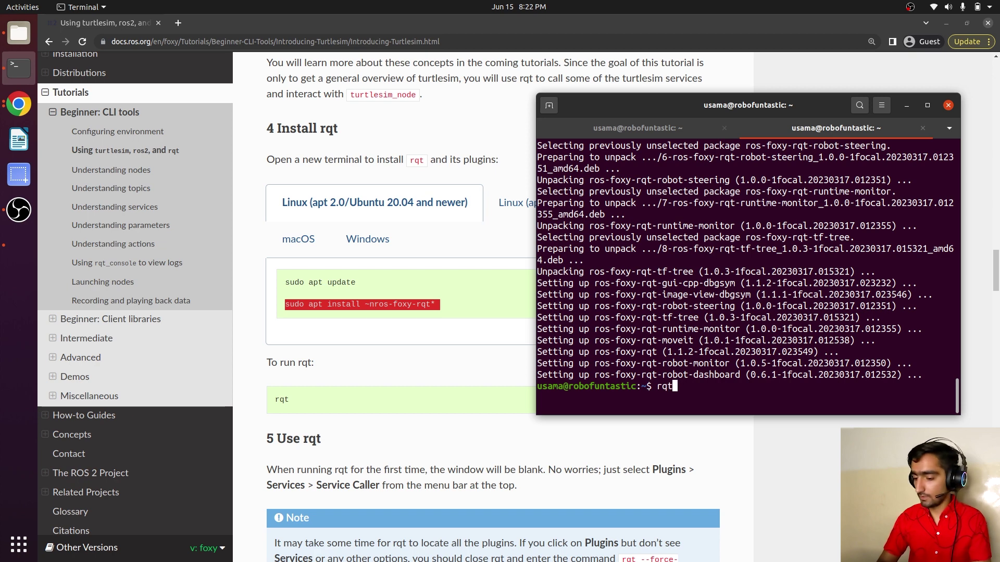
key("Return")
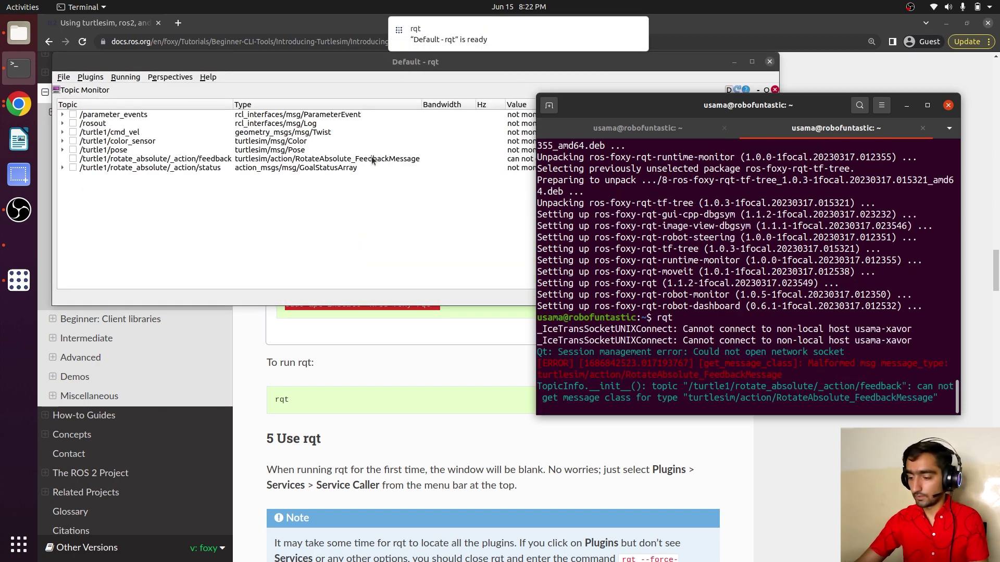
right_click(797, 105)
left_click(821, 189)
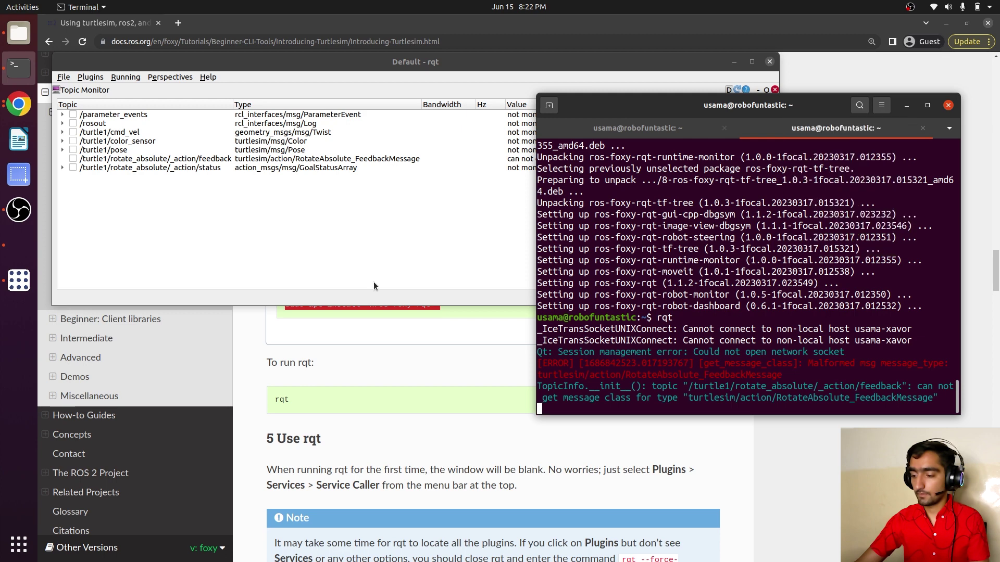
In the Topic Monitor, tick /turtle1/cmd_vel and expand it to show linear and angular fields
left_click(327, 259)
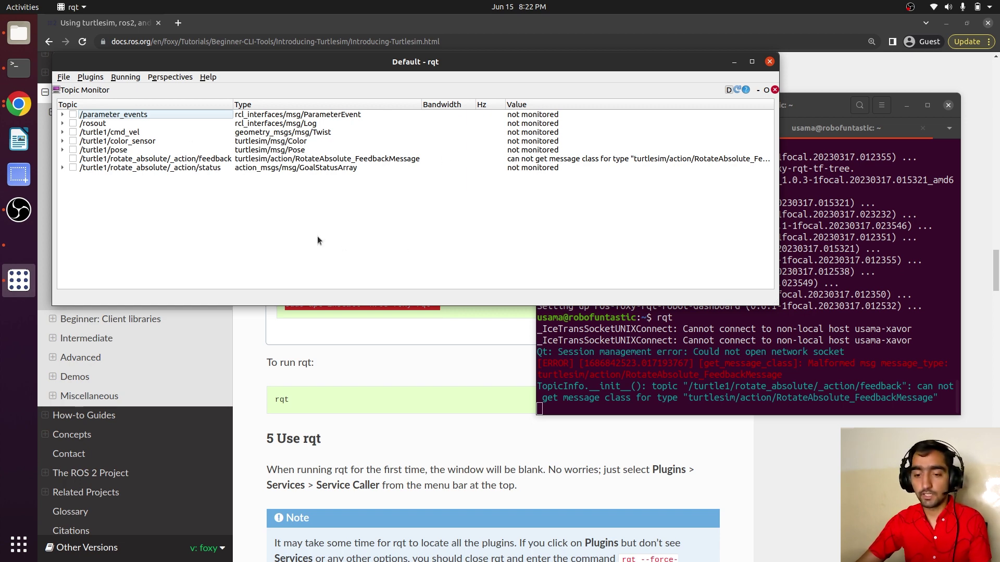
left_click(72, 132)
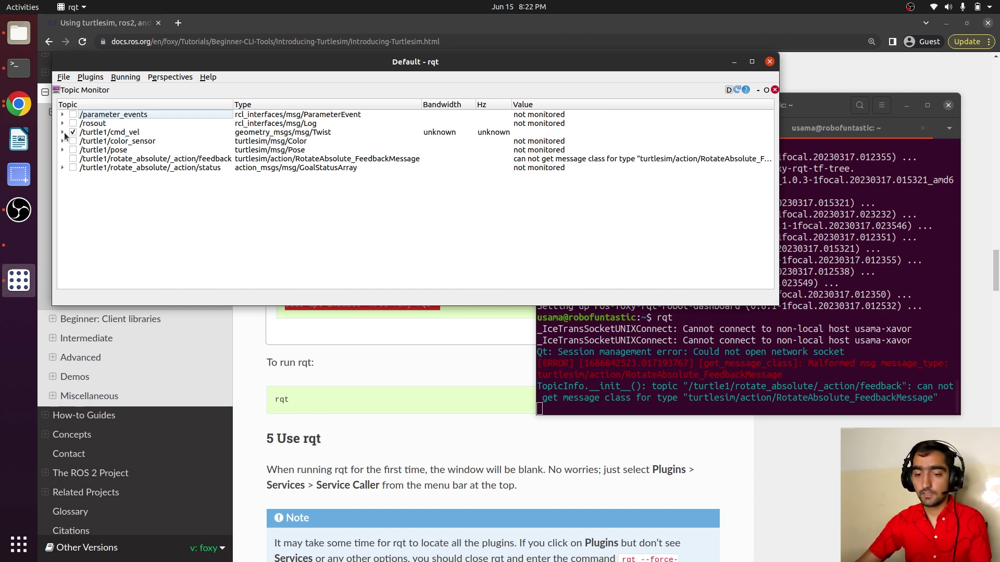
left_click(63, 132)
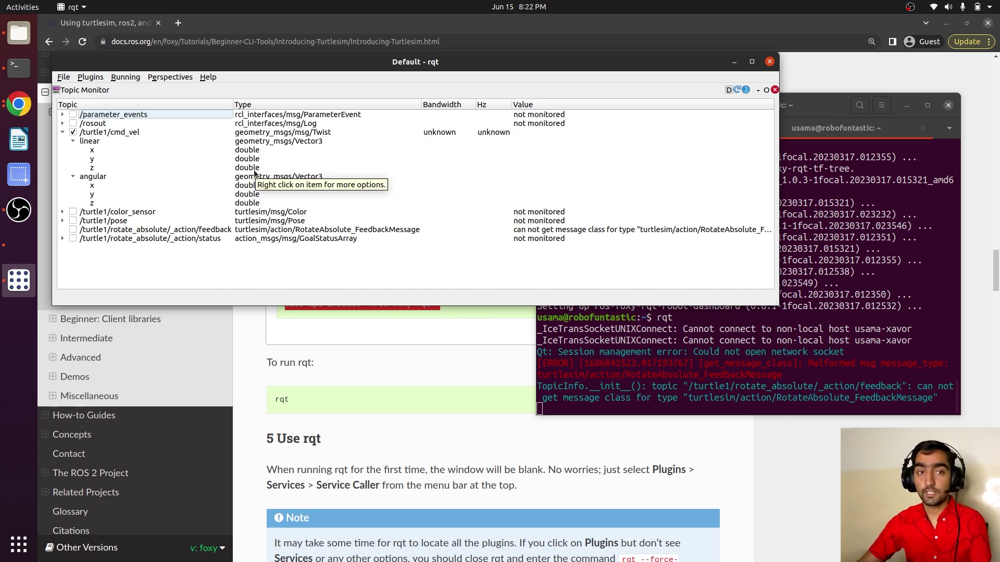
Open a third terminal tab and enlarge its text from the main menu
key("alt+Tab")
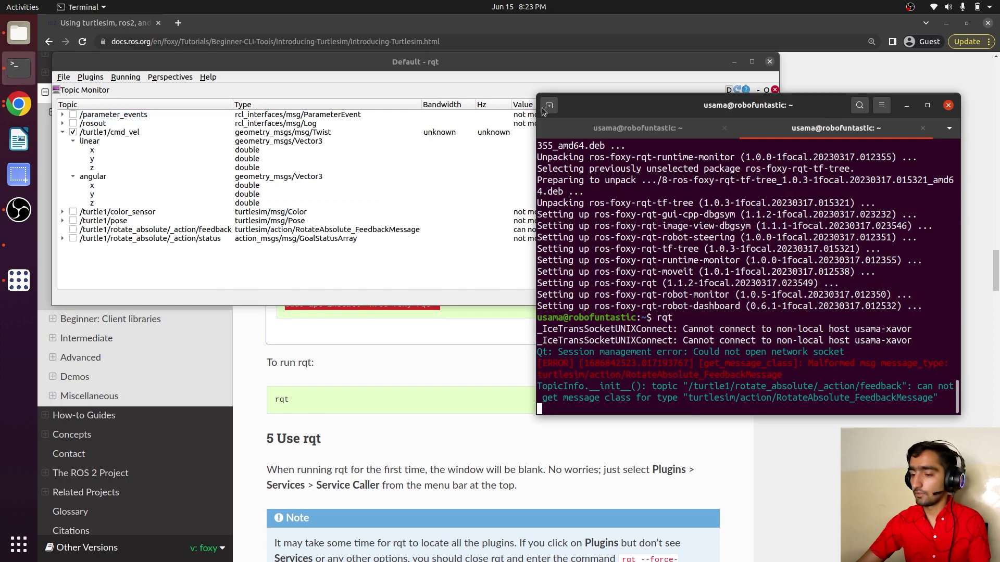
left_click(544, 106)
left_click(839, 106)
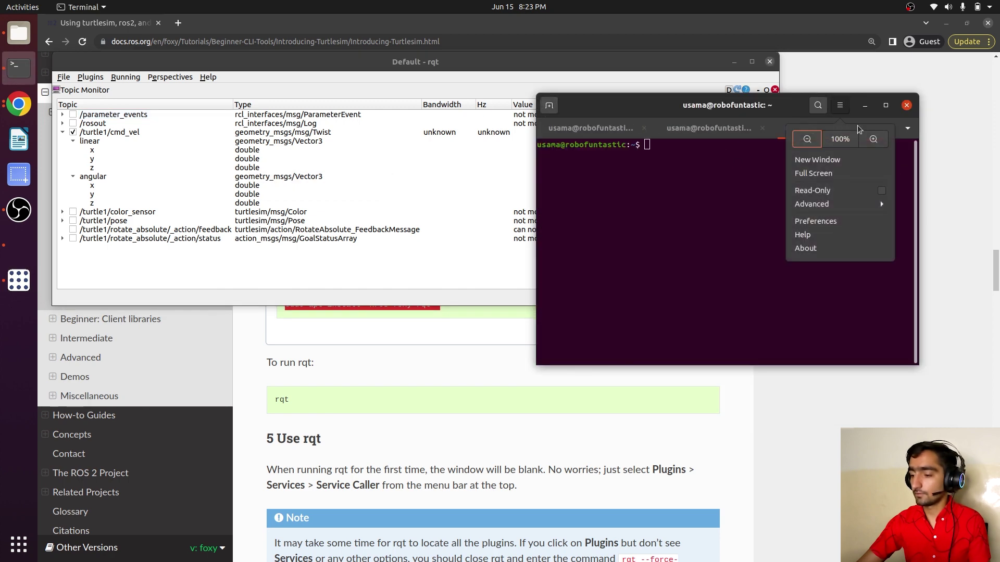
left_click(875, 139)
Run 'ros2 run turtlesim turtle_teleop_key' and bring rqt and TurtleSim to the front
type("ros2")
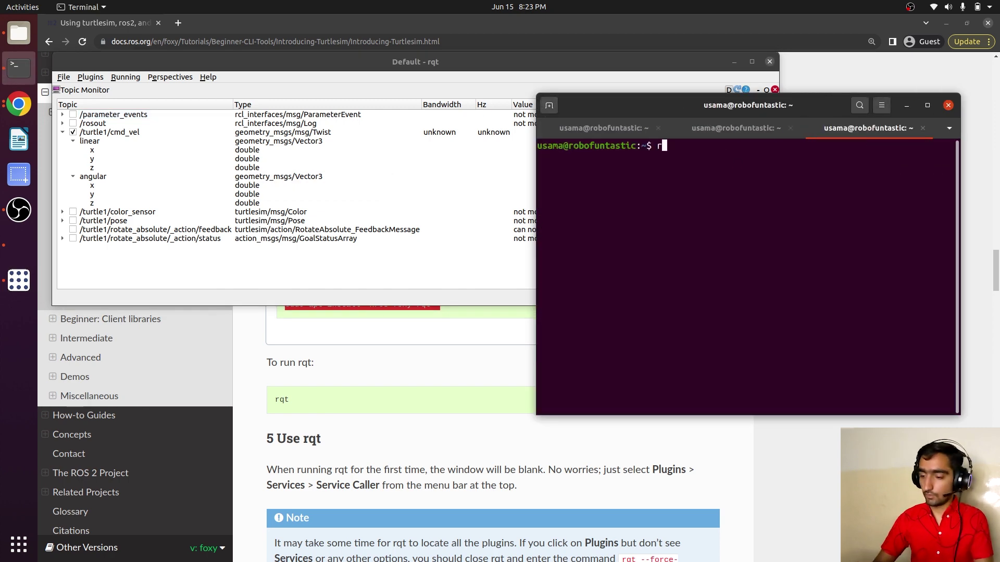
type(" run ")
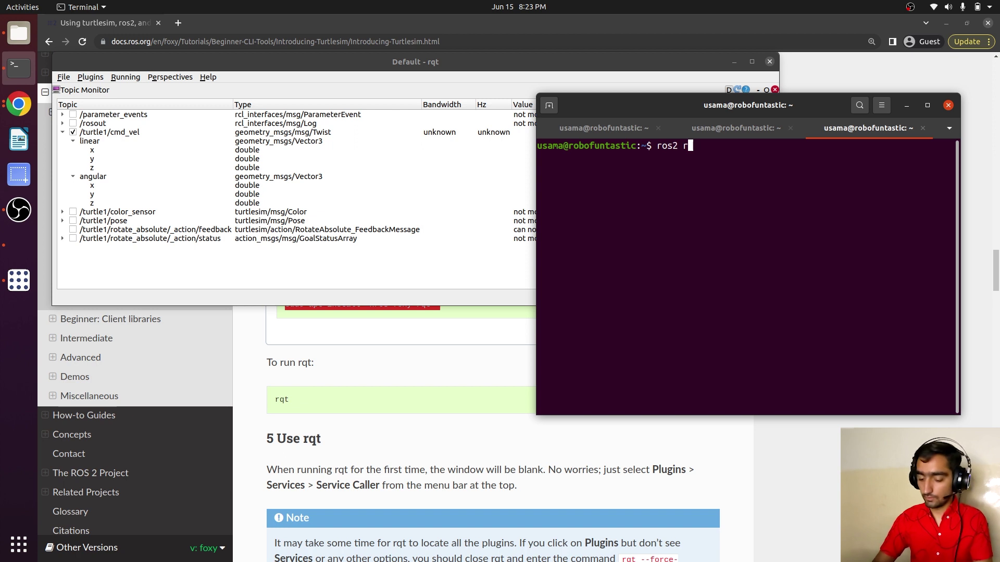
type(" tu")
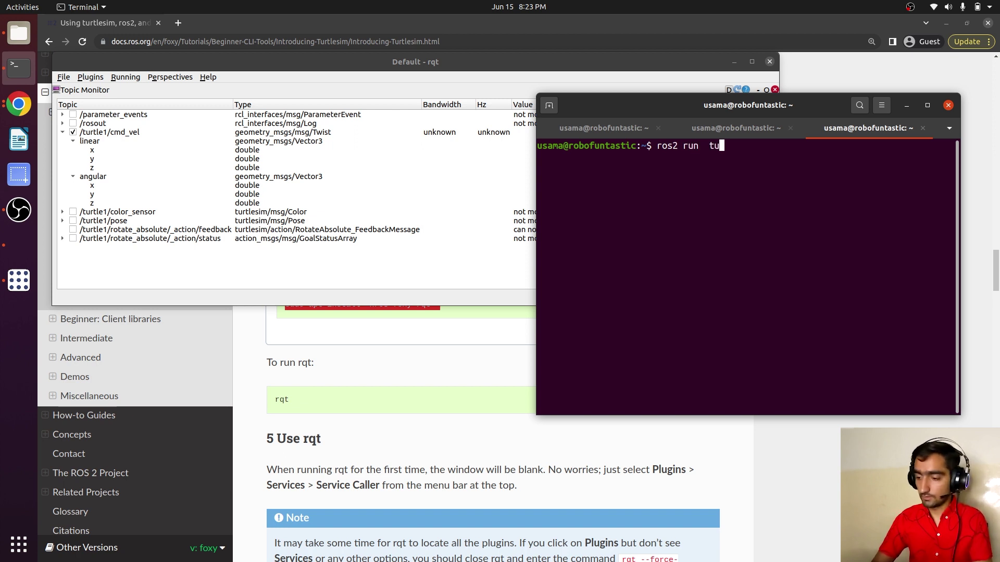
type("rtlesim turtlesim tu")
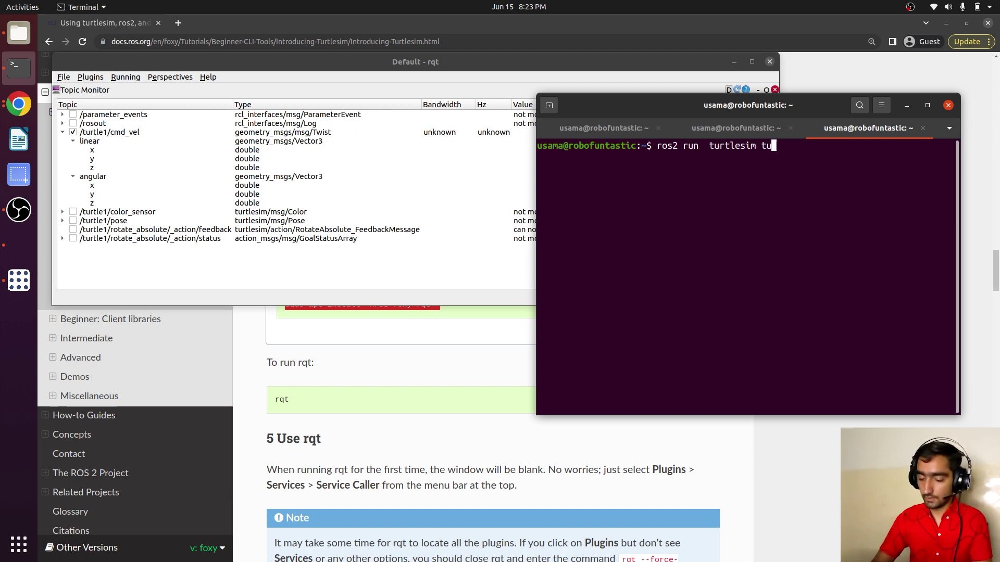
type("_")
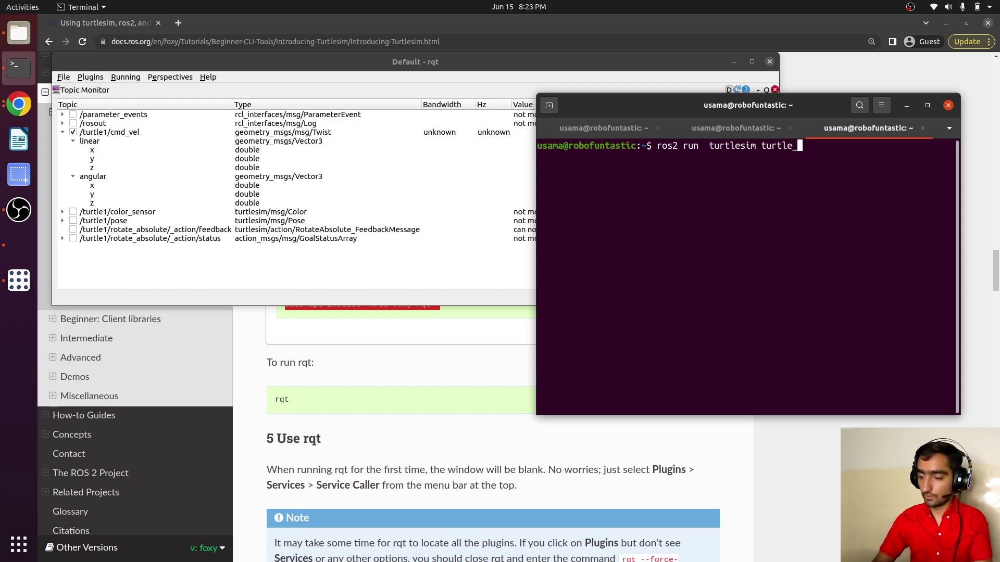
key("Tab")
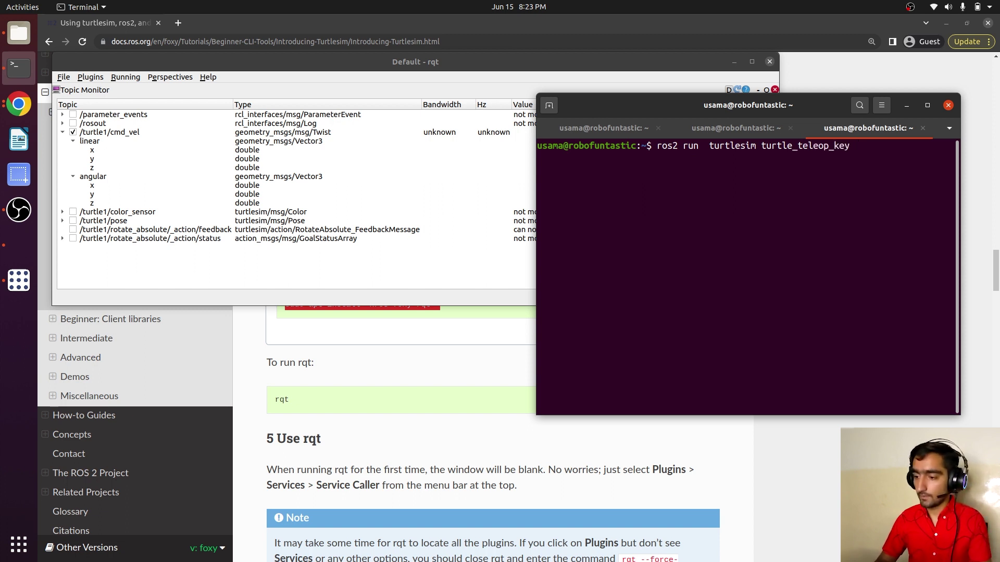
key("Return")
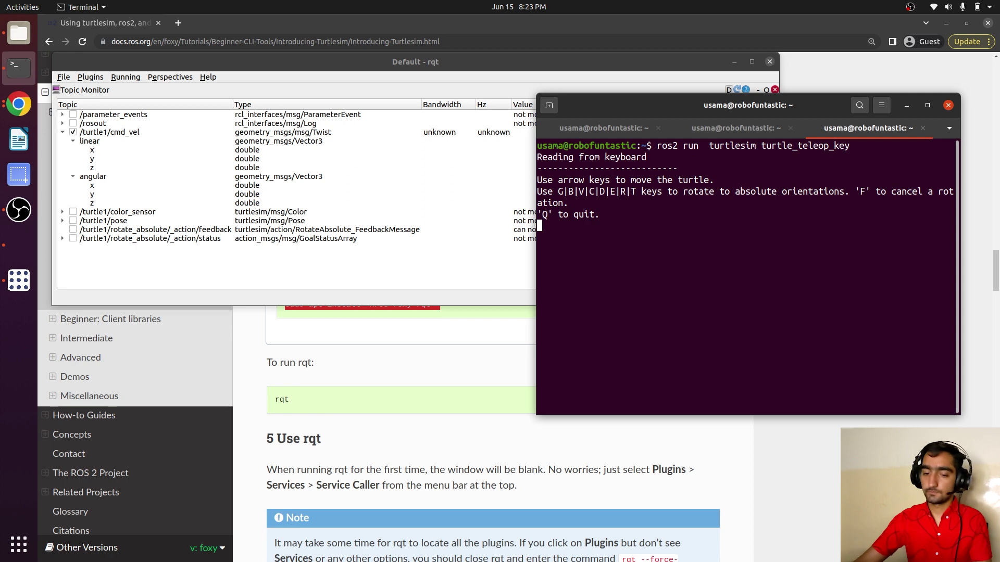
left_click(18, 280)
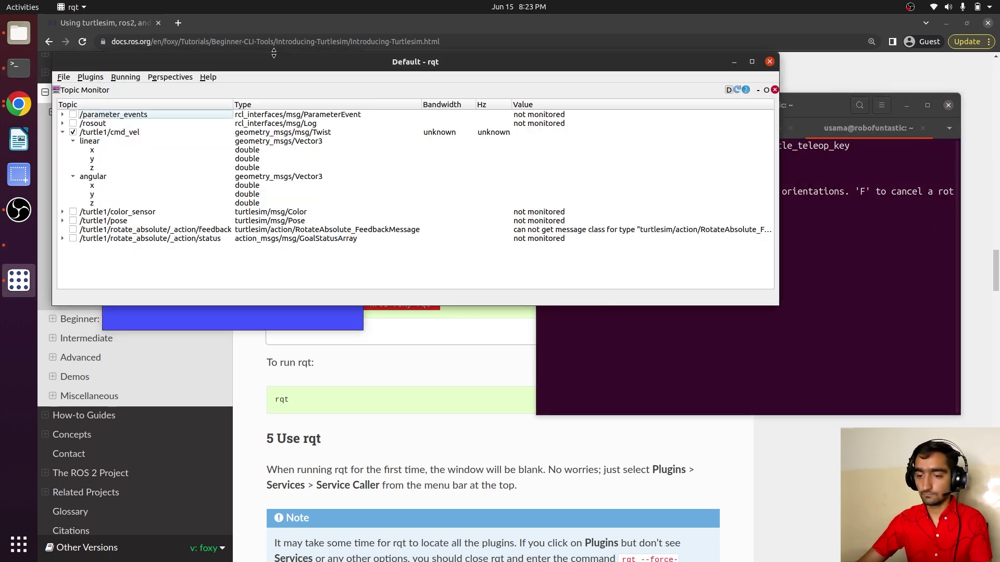
left_click(24, 252)
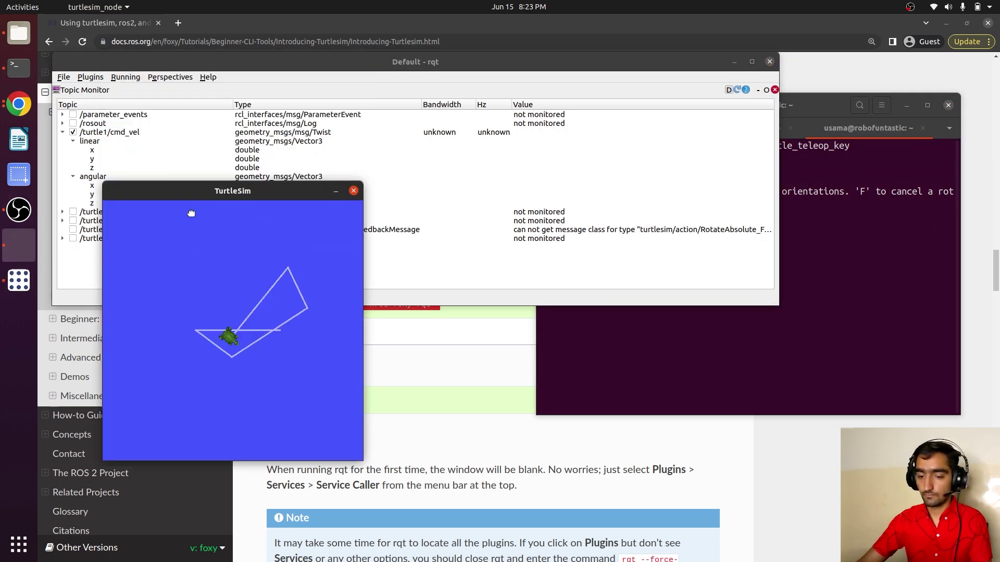
Move TurtleSim lower and drive the turtle forward from the teleop terminal
left_click_drag(191, 213, 190, 323)
left_click(802, 346)
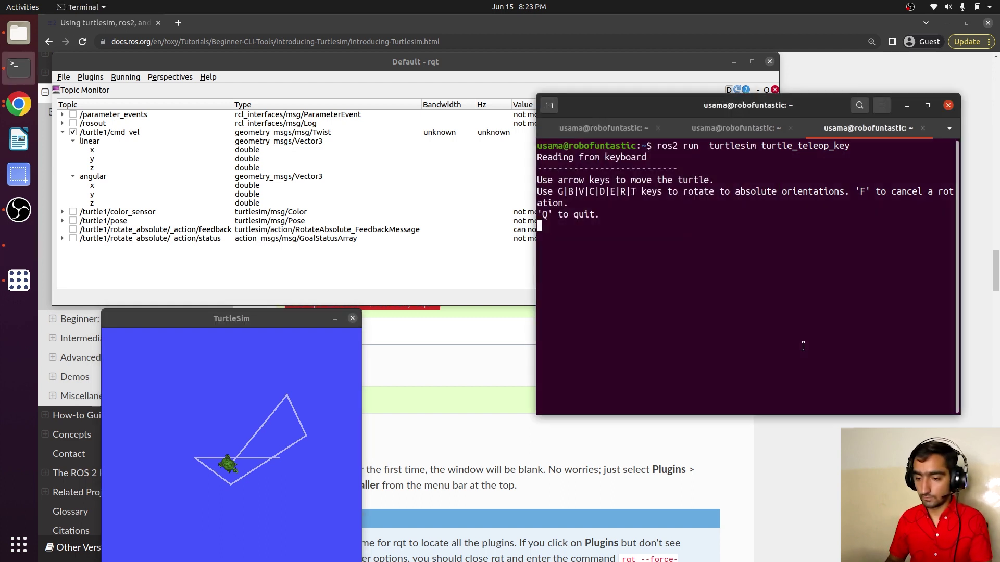
key("Up")
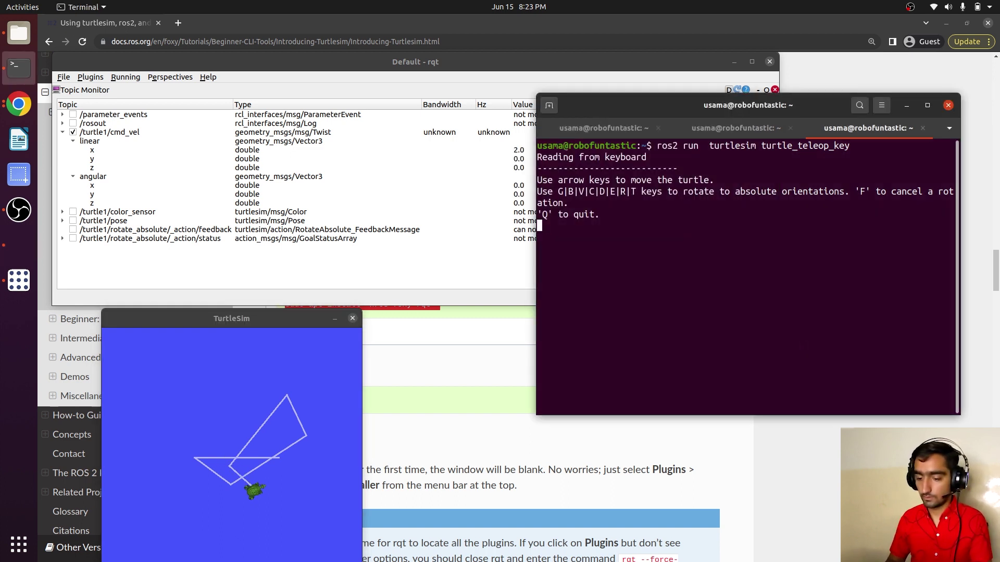
key("Up")
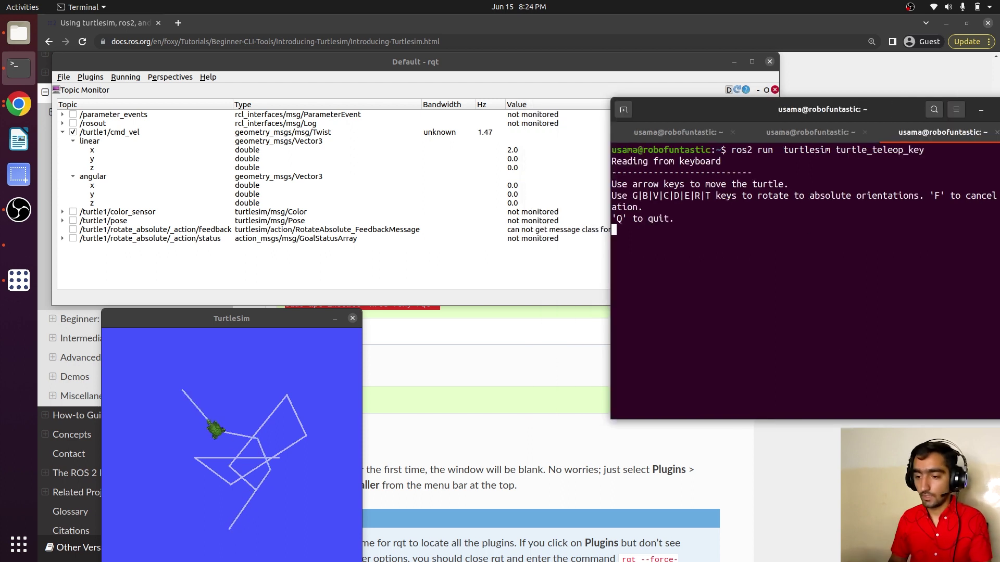
key("Up")
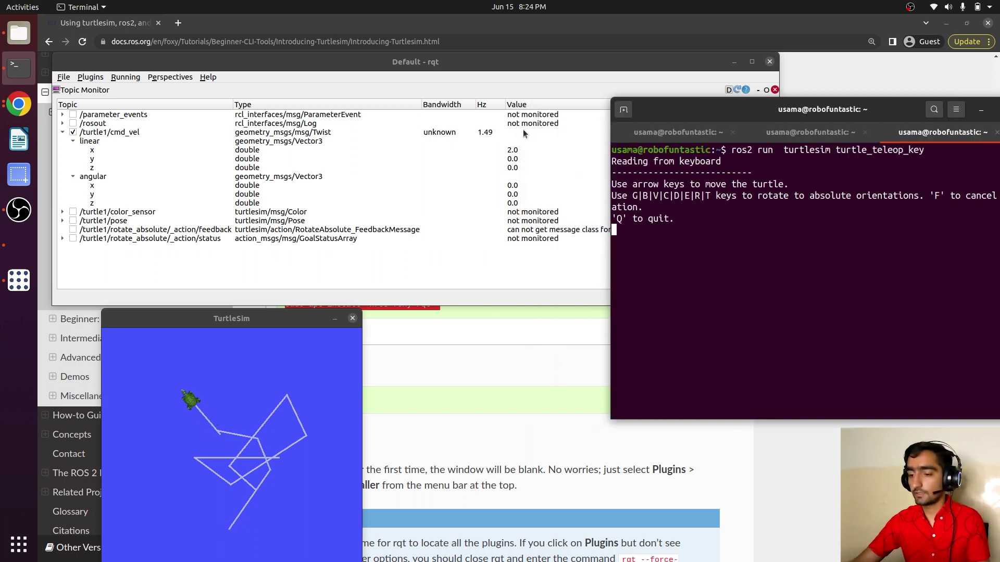
Watch /turtle1/cmd_vel in rqt while driving and turning the turtle, then stop monitoring it
left_click(486, 132)
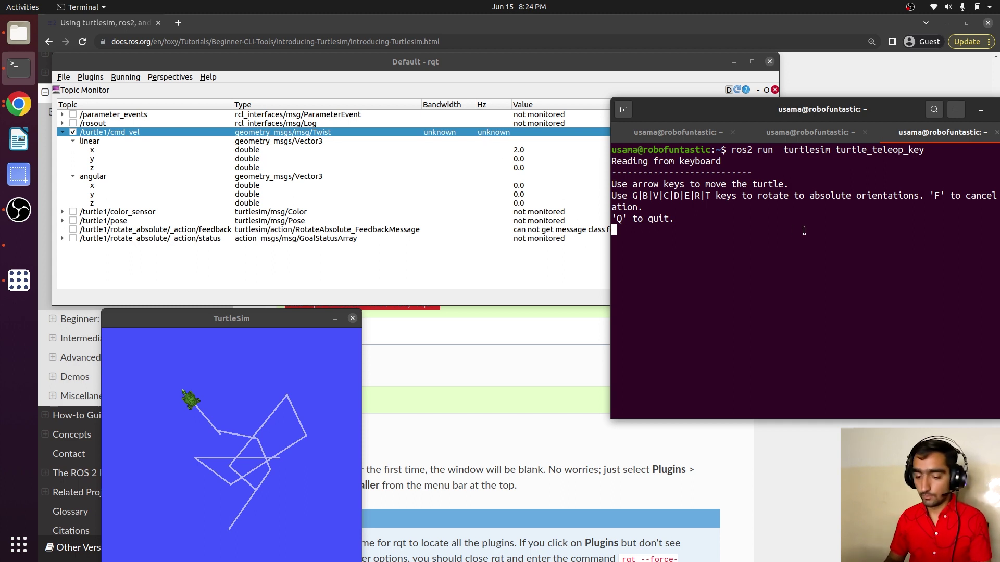
key("Up")
key("Down")
key("Up")
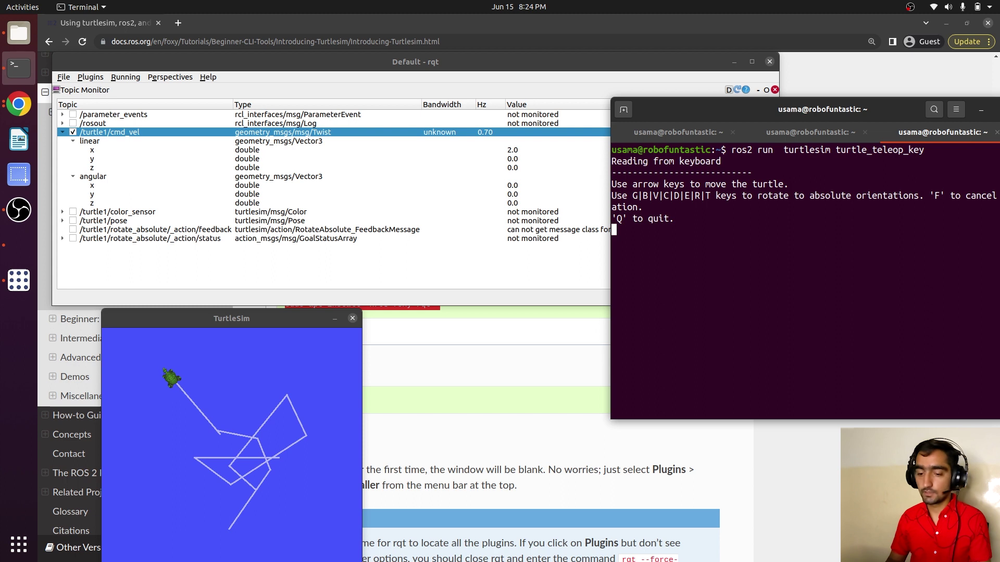
key("Right")
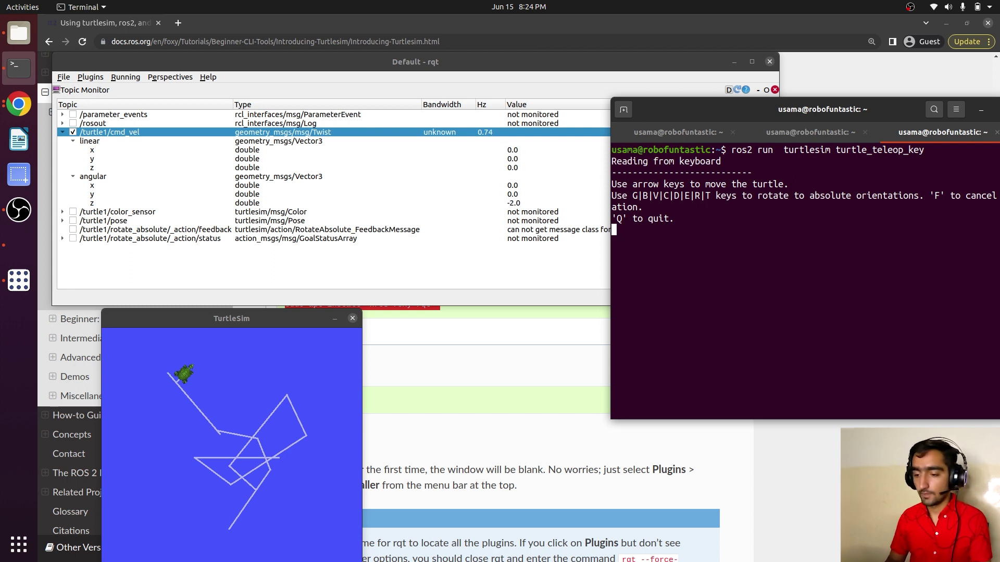
key("Up")
key("Left")
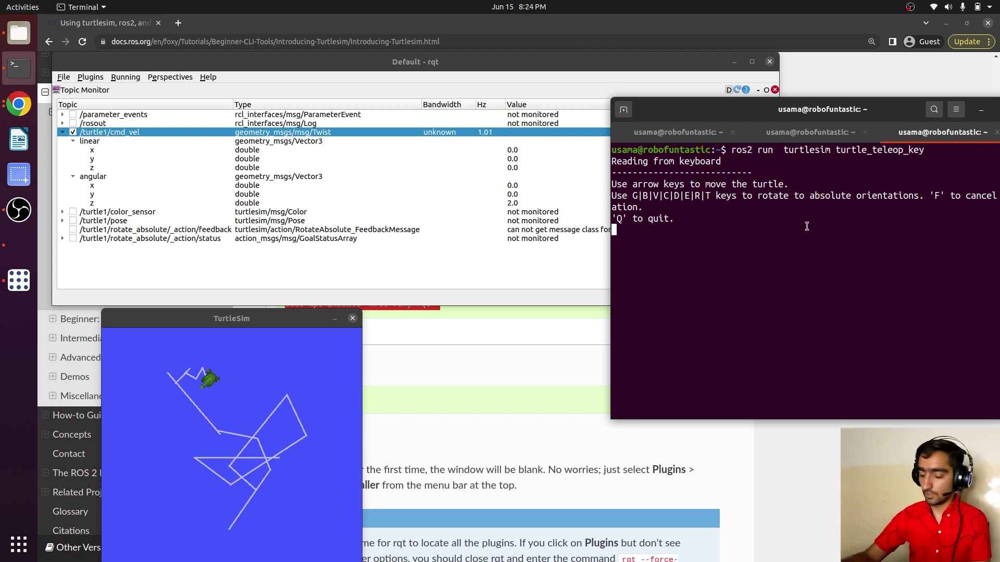
key("Up")
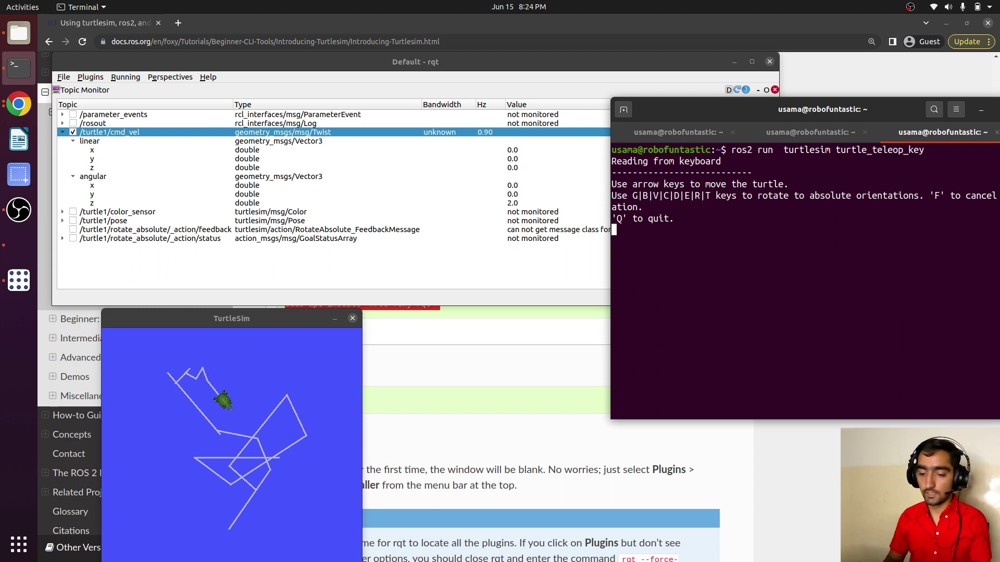
key("Right")
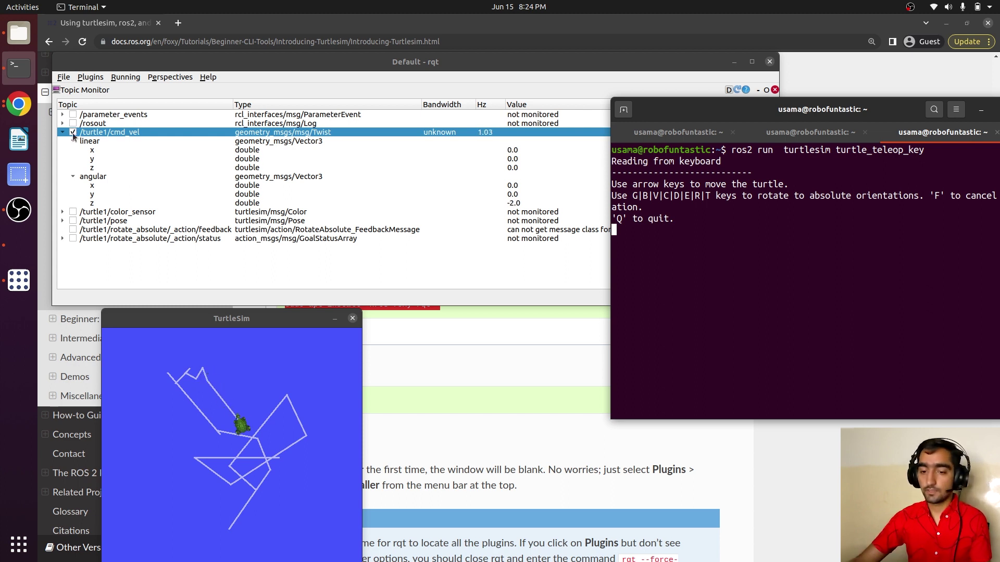
left_click(73, 133)
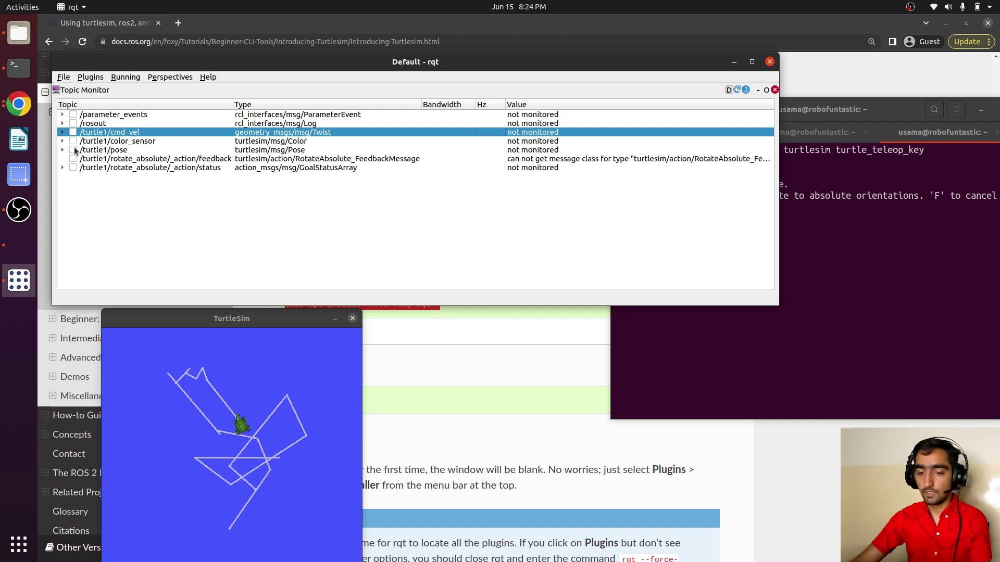
Start monitoring /turtle1/pose and drive the turtle forward, turning it to head left
left_click(73, 150)
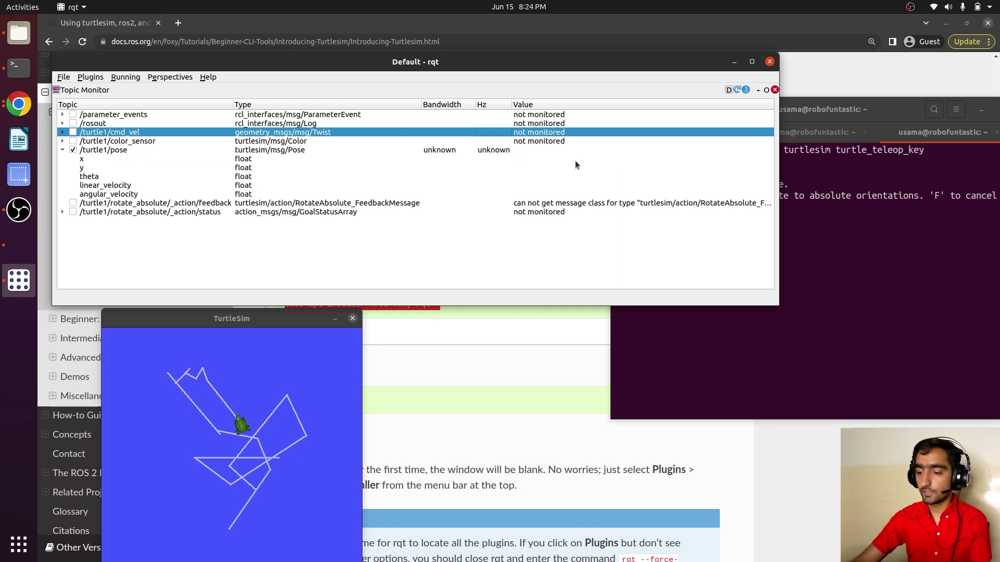
left_click(904, 256)
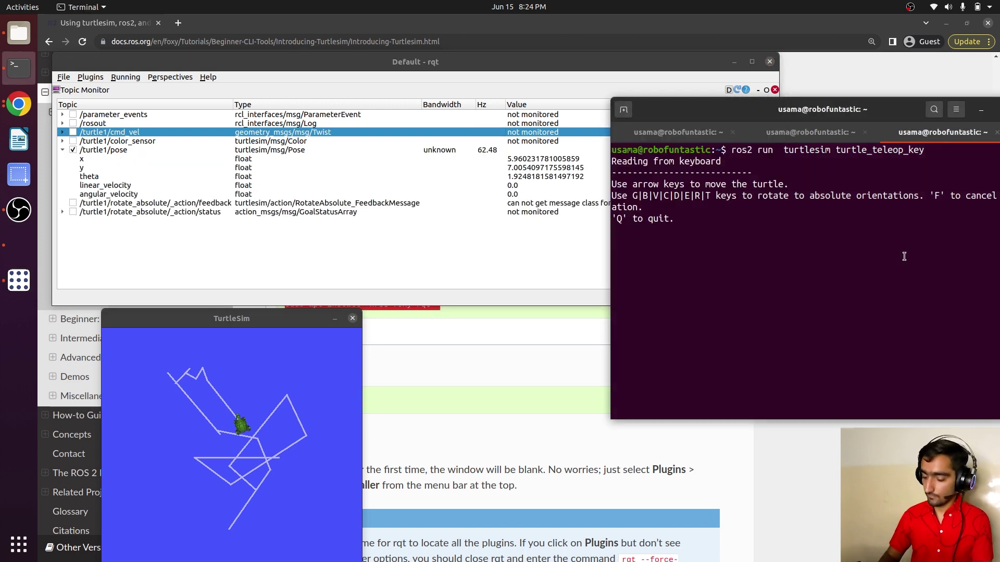
key("Up")
key("Right")
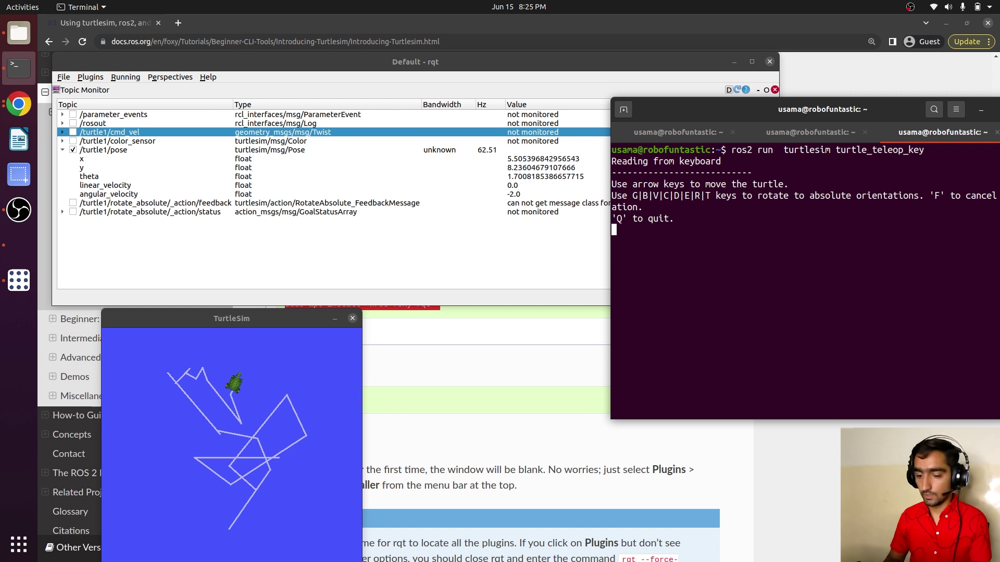
key("Up")
key("Right")
key("Up")
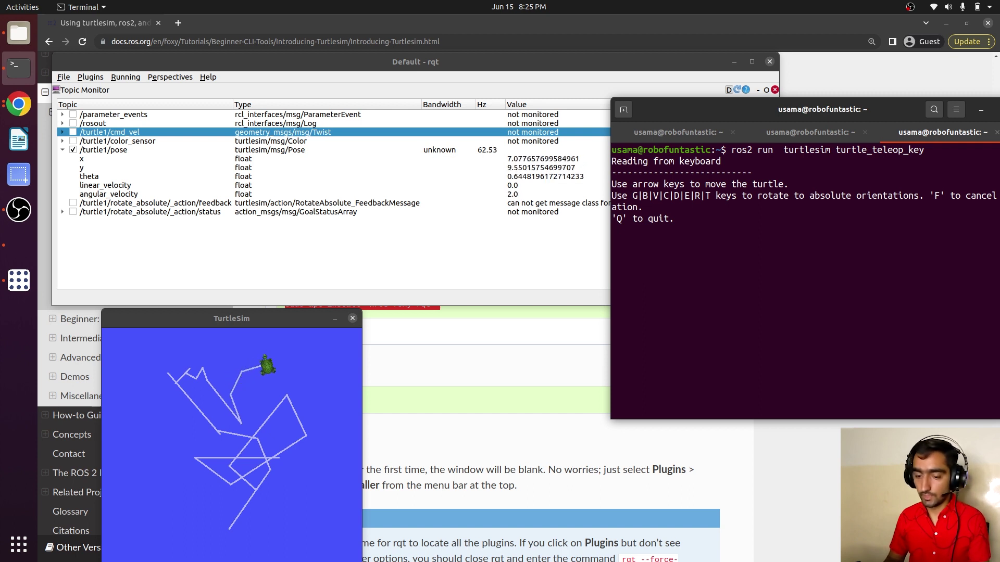
key("Up")
key("Left")
key("Up")
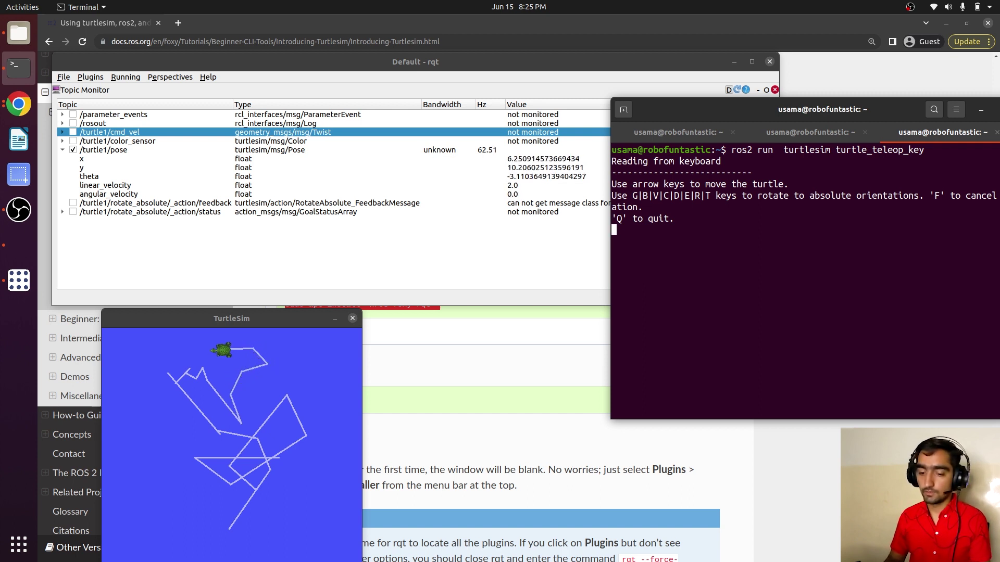
Keep driving the turtle down-left, down-right, right and upward, extending its trail
key("Left")
key("Up")
key("Up")
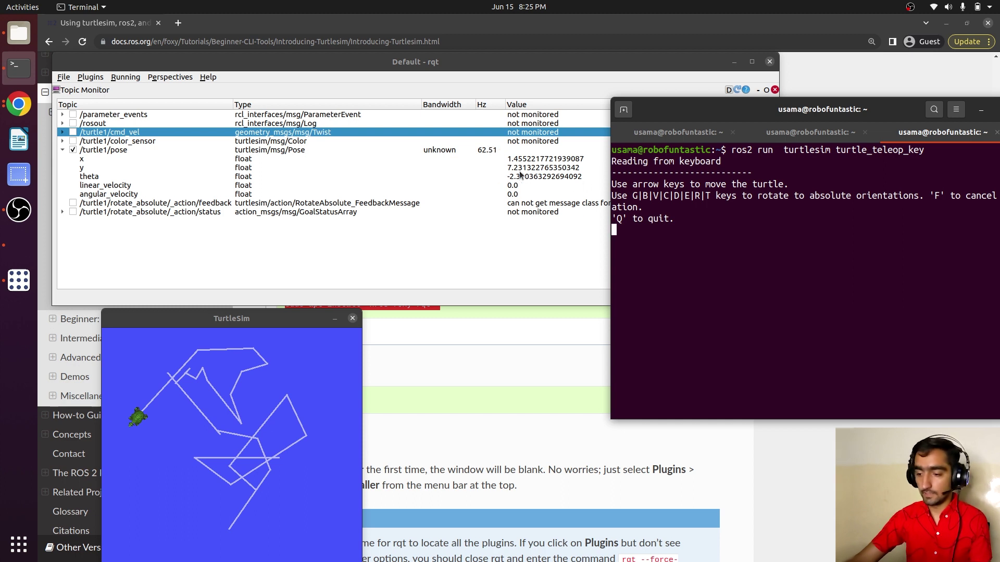
key("Left")
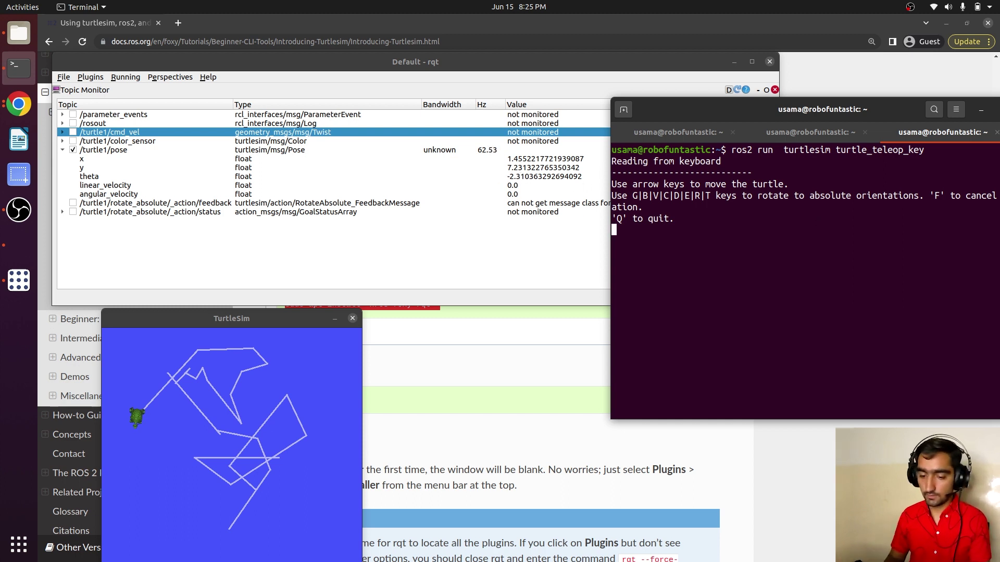
key("Up")
key("Up")
key("Up")
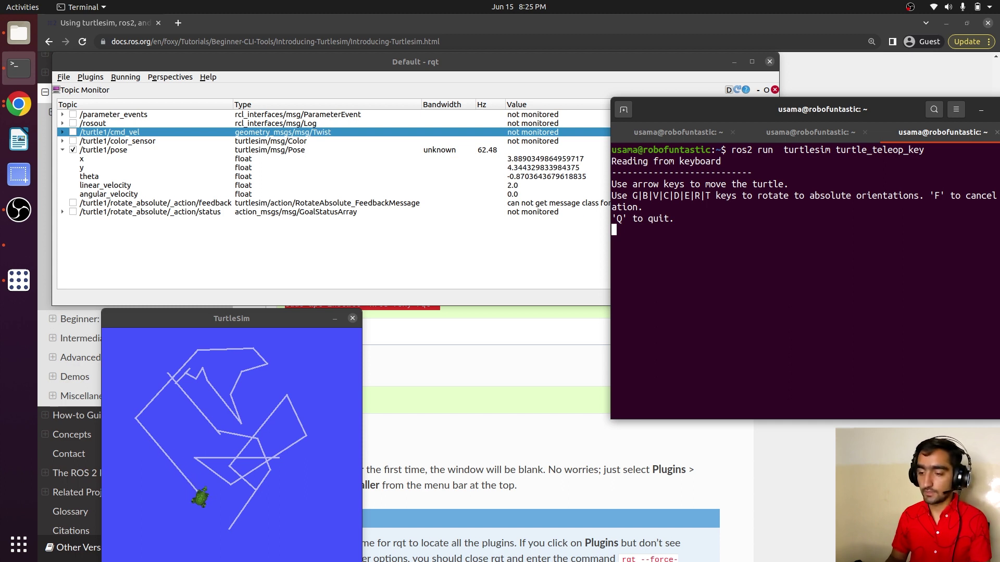
key("Left")
key("Up")
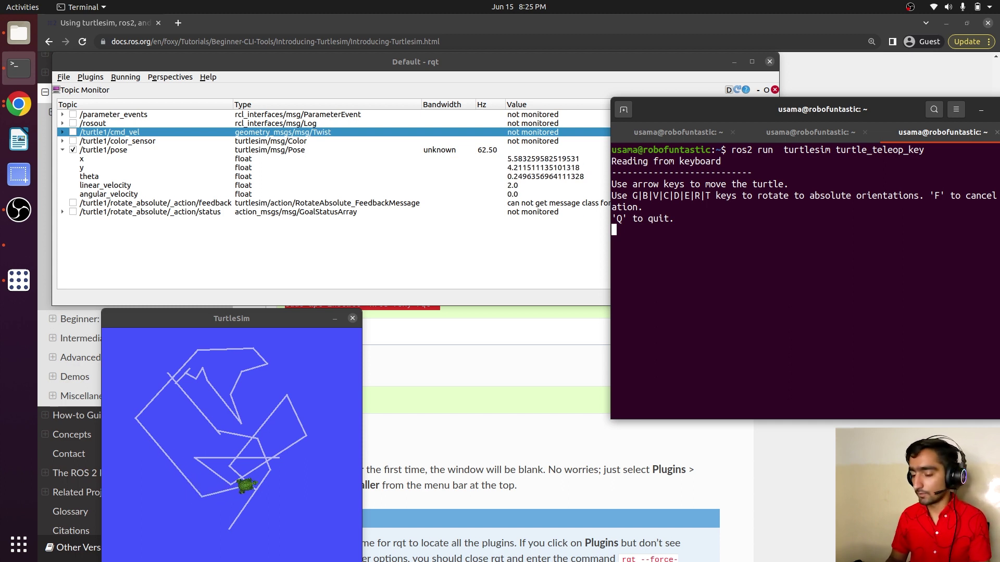
key("Up")
key("Up")
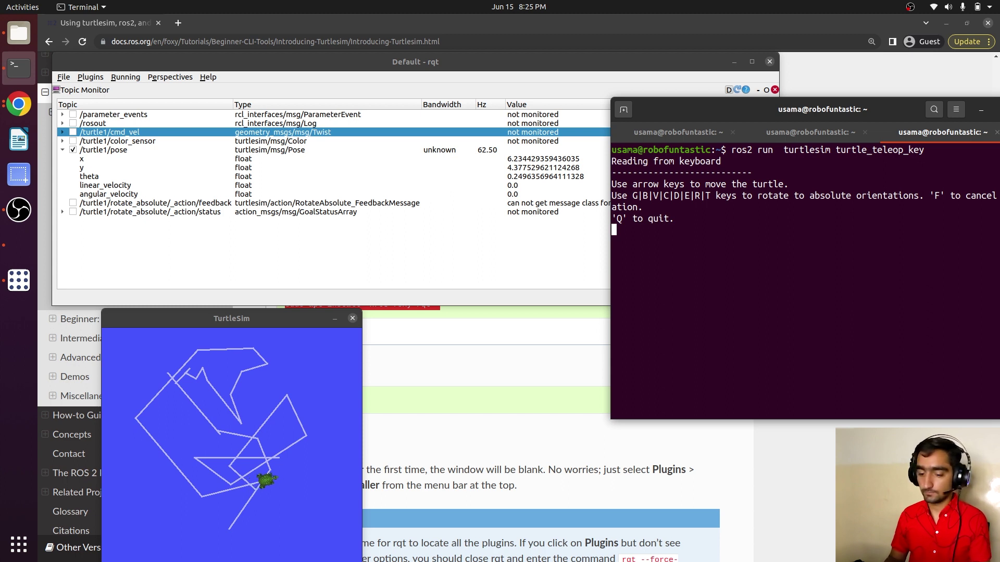
key("Left")
key("Up")
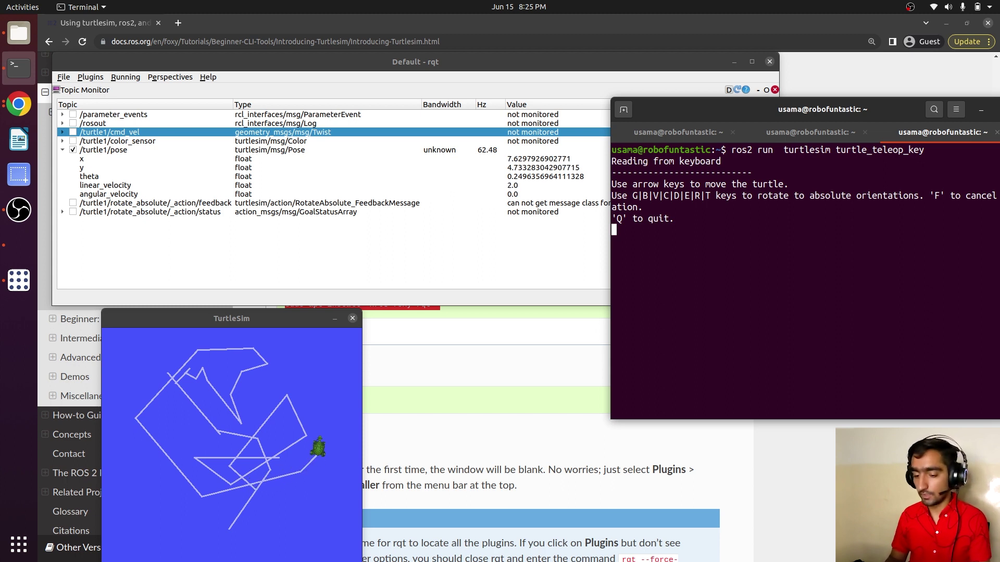
left_click(294, 242)
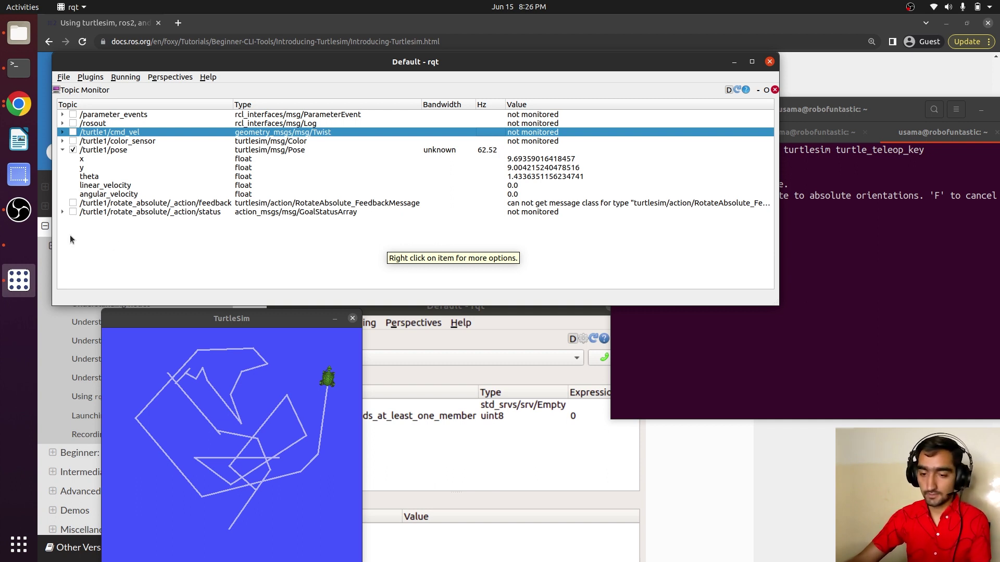
Stop monitoring /turtle1/pose and add a Plugins > Services > Service Caller panel
left_click(73, 150)
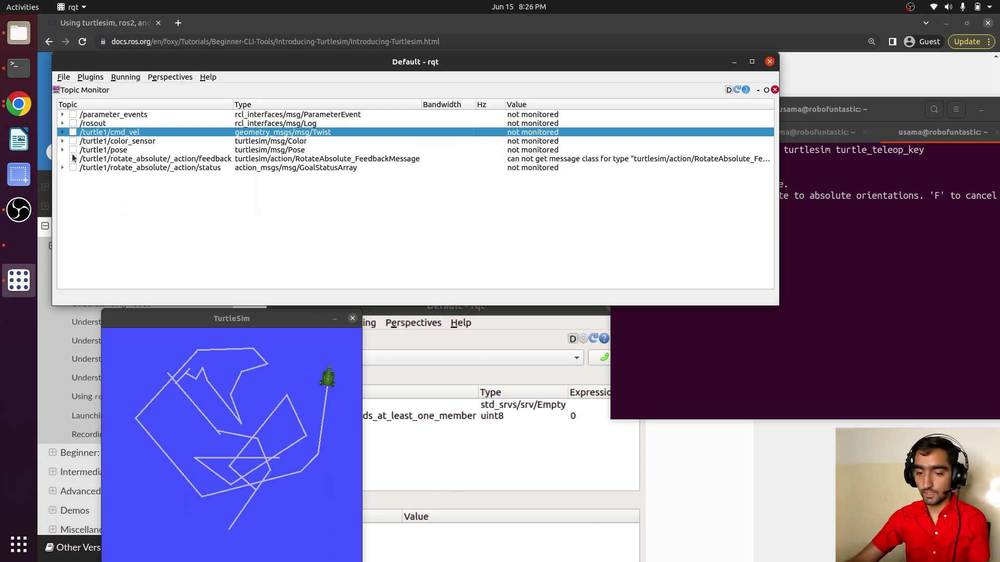
left_click(92, 79)
mouse_move(110, 196)
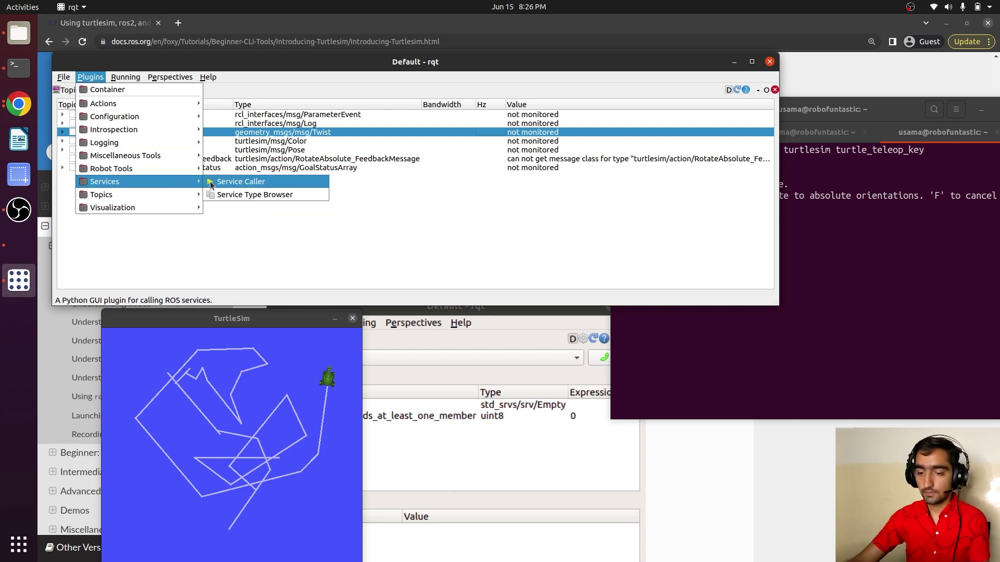
left_click(218, 183)
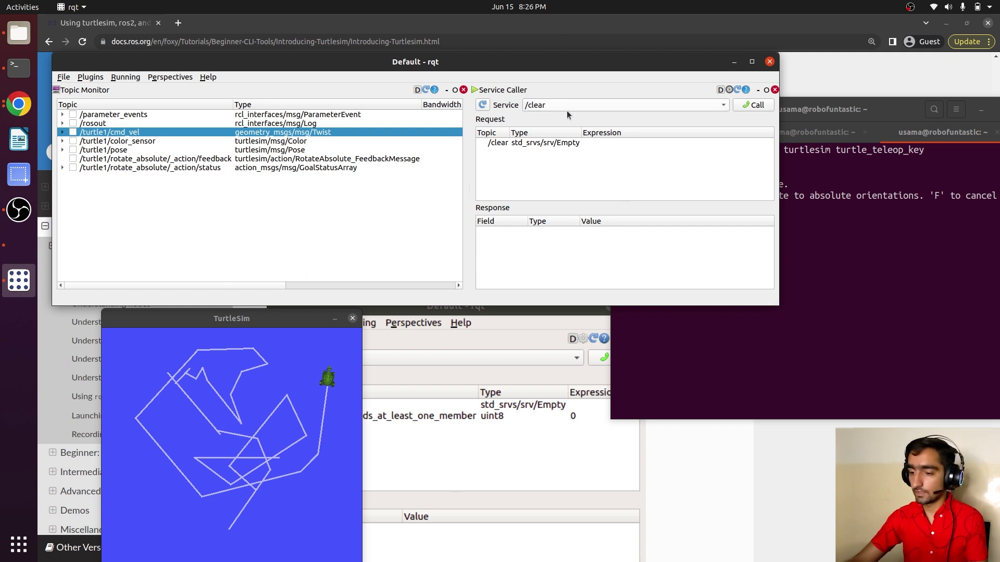
Narrow the rqt window and select the /clear service
left_click_drag(515, 117, 207, 120)
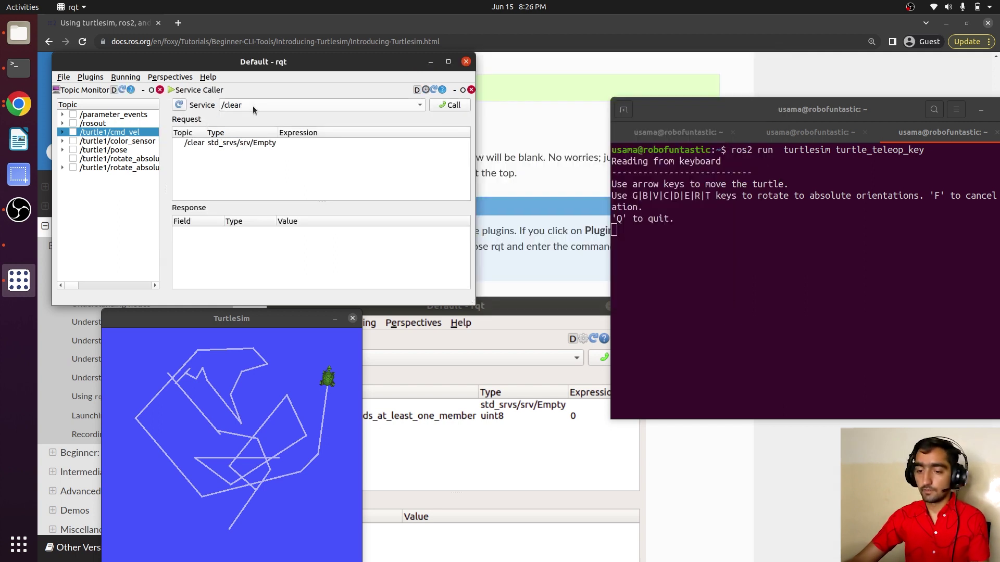
left_click(302, 106)
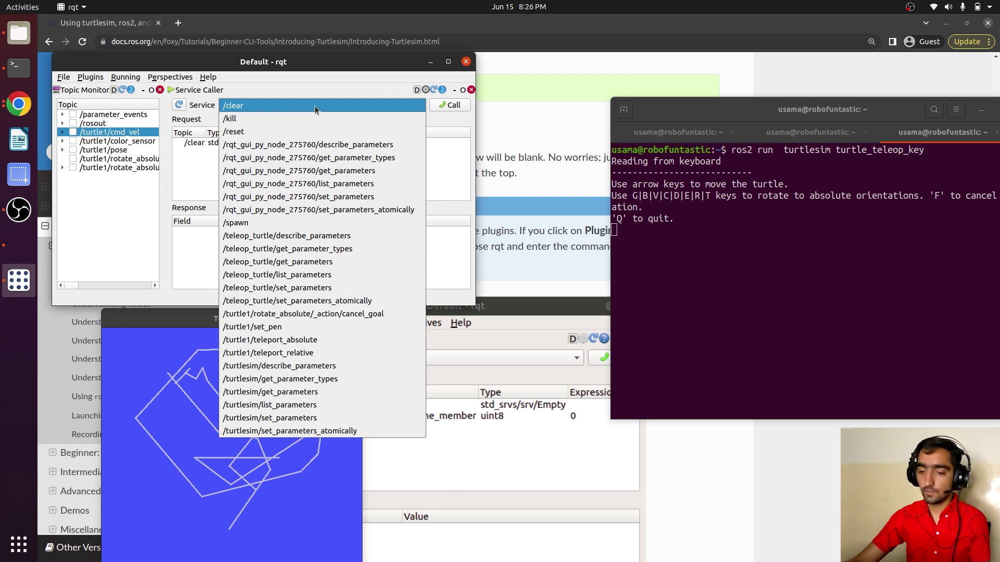
left_click(314, 105)
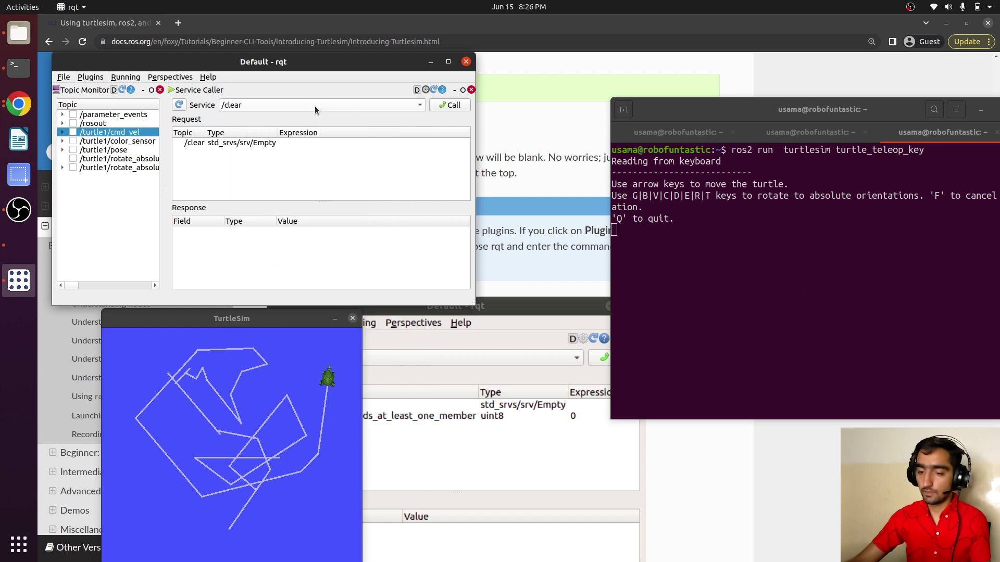
Call /clear to wipe the canvas, then drive the turtle up-left and down-left to draw a fresh trail
left_click(453, 105)
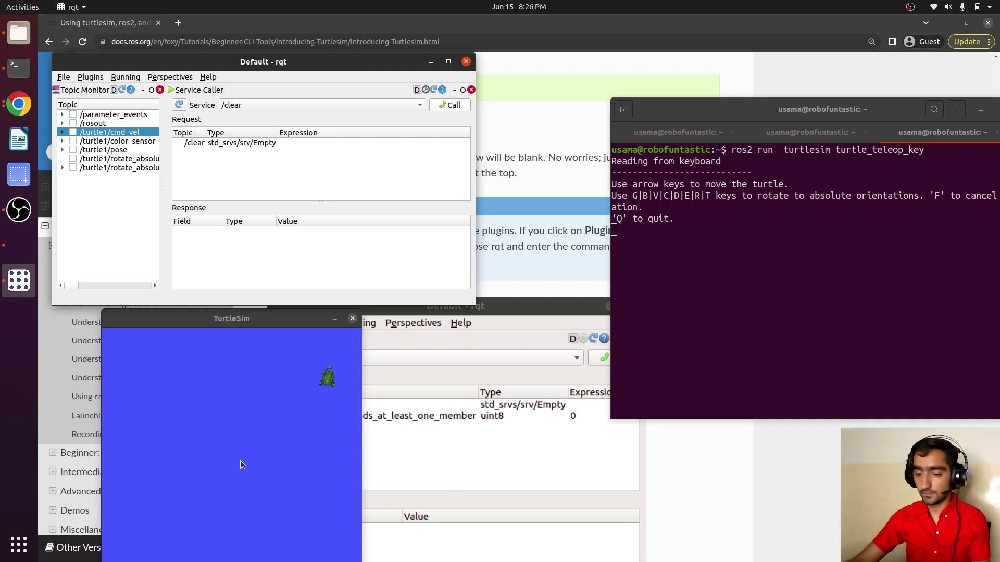
left_click(737, 215)
key("Left")
key("Up")
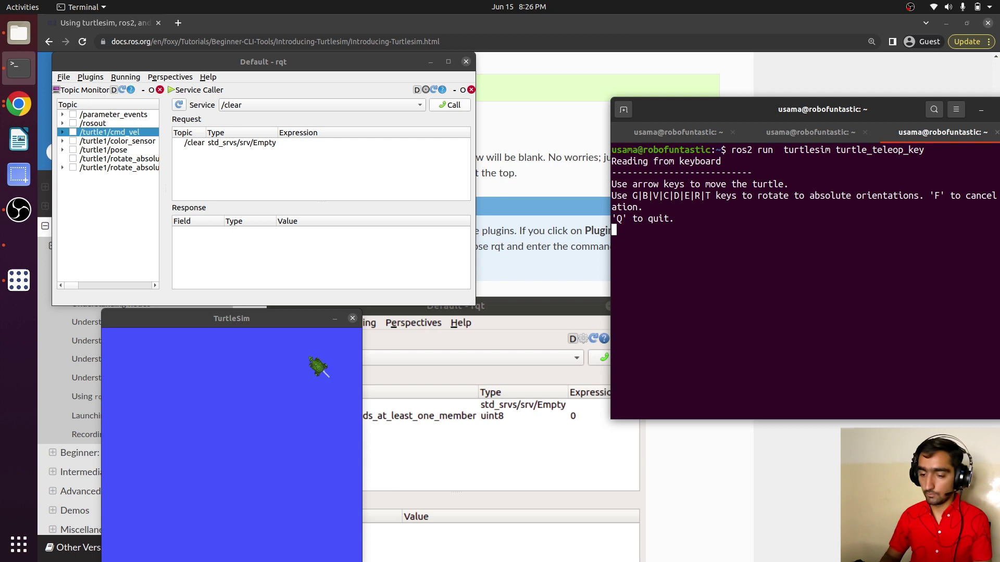
key("Left")
key("Up")
key("Left")
key("Up")
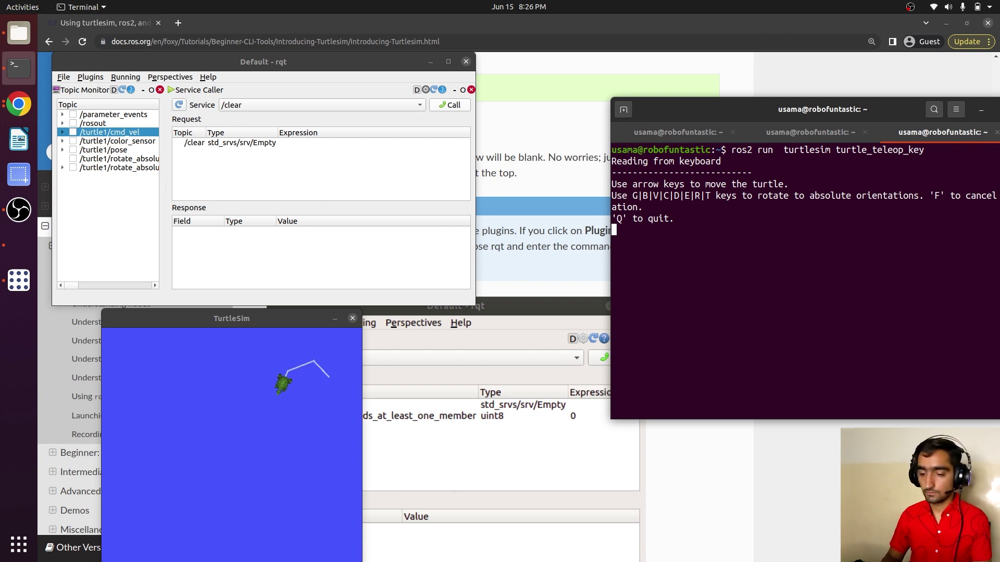
key("Up")
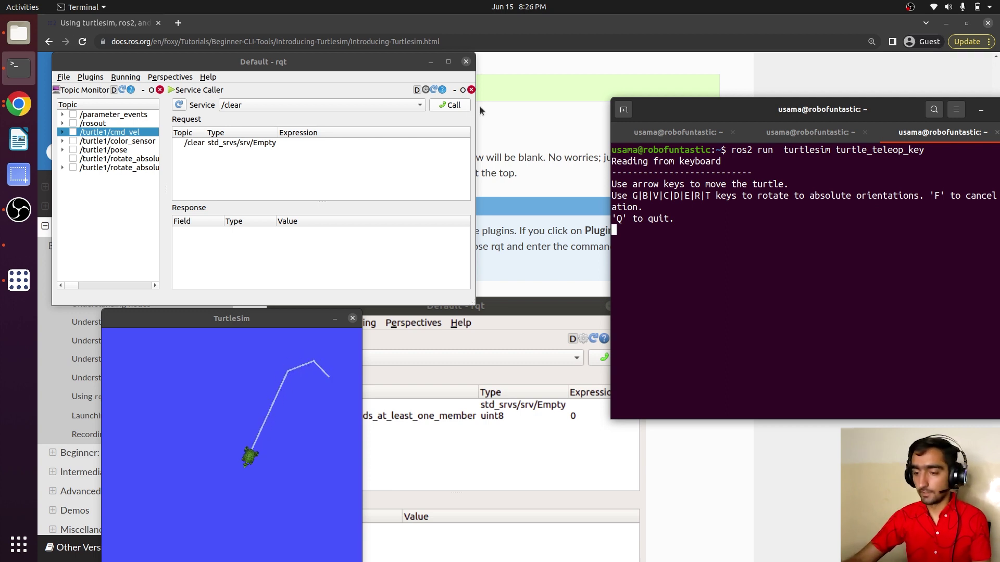
left_click(373, 109)
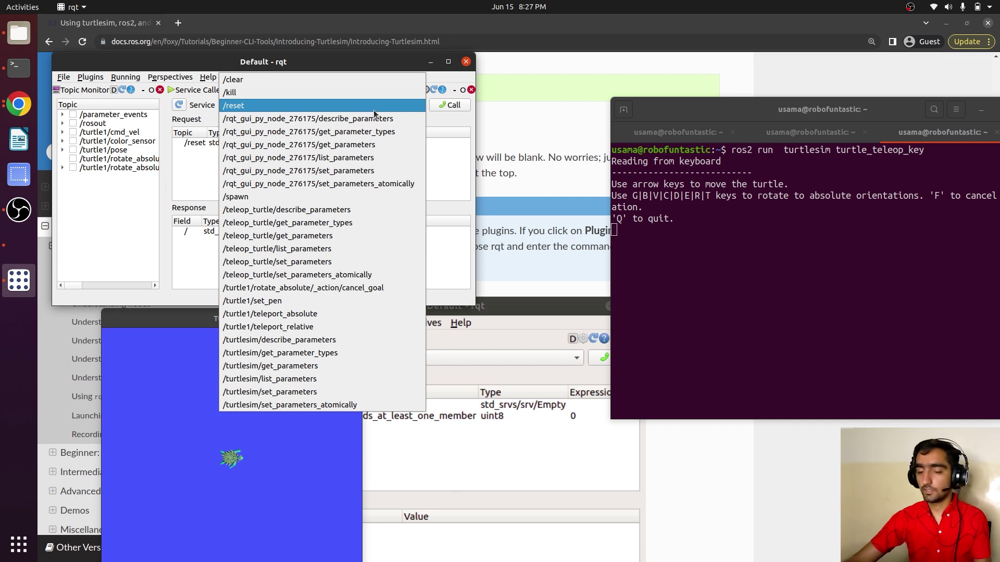
Call the /reset service to return the turtle to its start
left_click(373, 110)
left_click(444, 106)
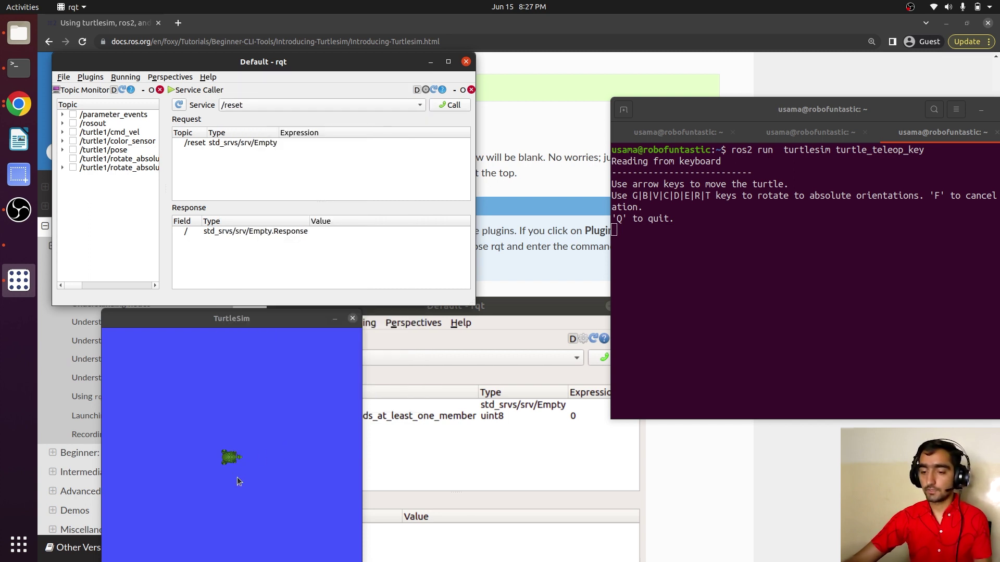
scroll(333, 107, "up", 1)
Call /turtle1/set_pen with r 255, g 20, b 0 and width 4
left_click(333, 108)
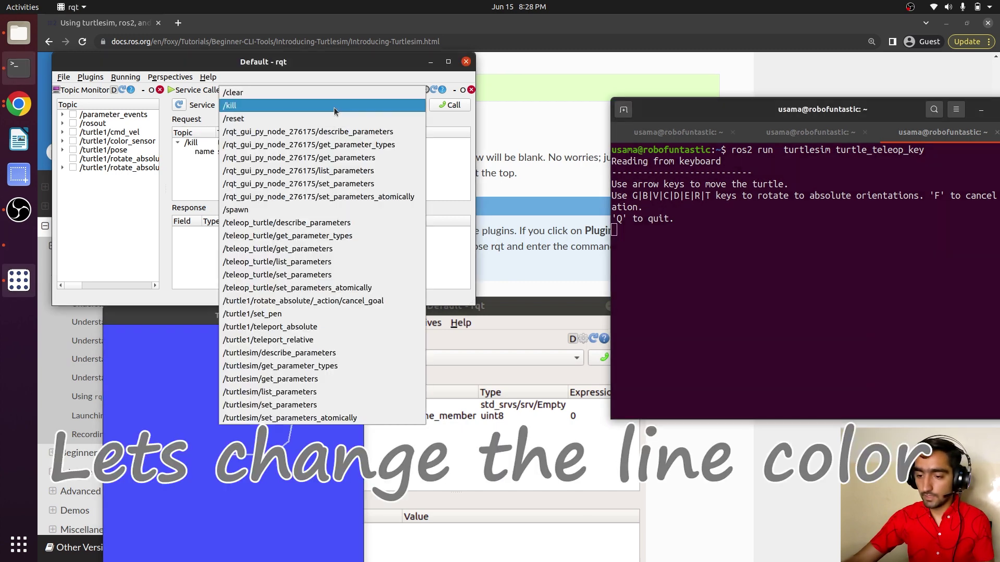
left_click(256, 314)
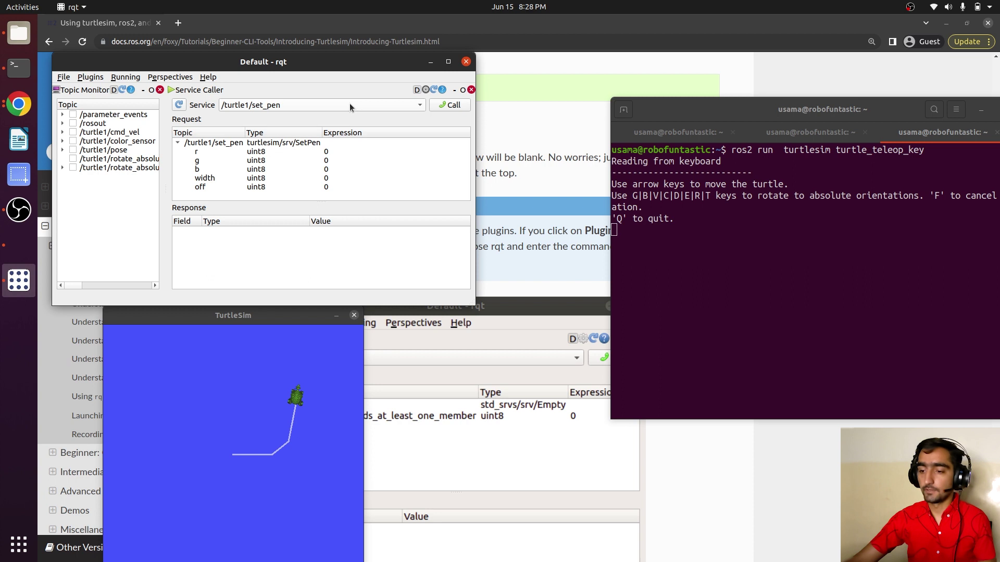
double_click(327, 151)
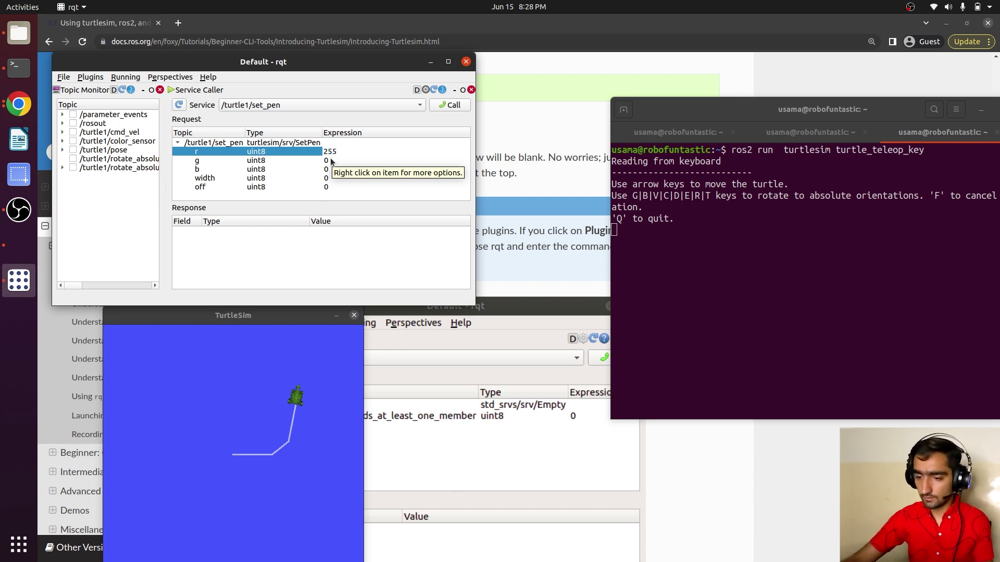
double_click(330, 160)
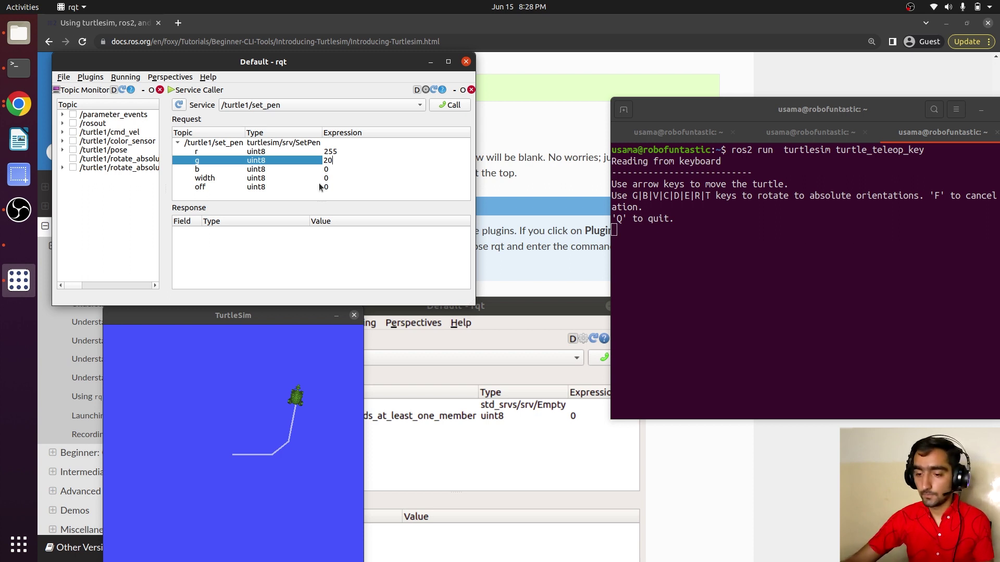
double_click(328, 178)
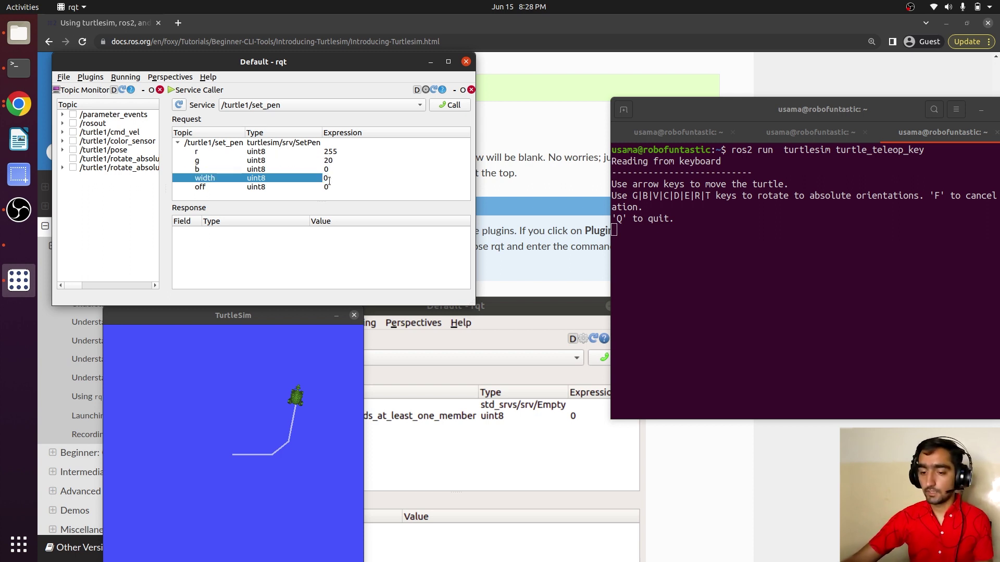
key("BackSpace")
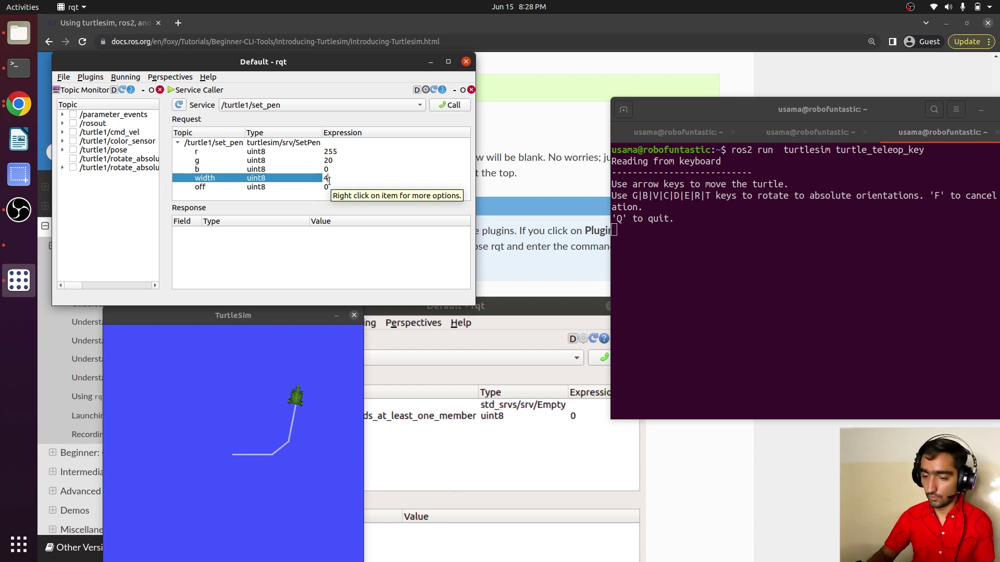
key("Return")
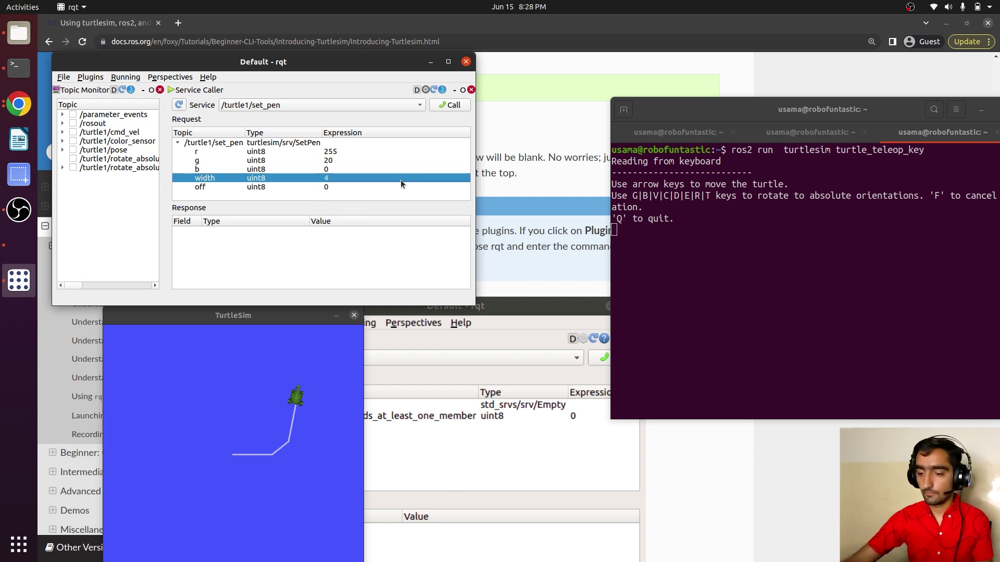
left_click(442, 105)
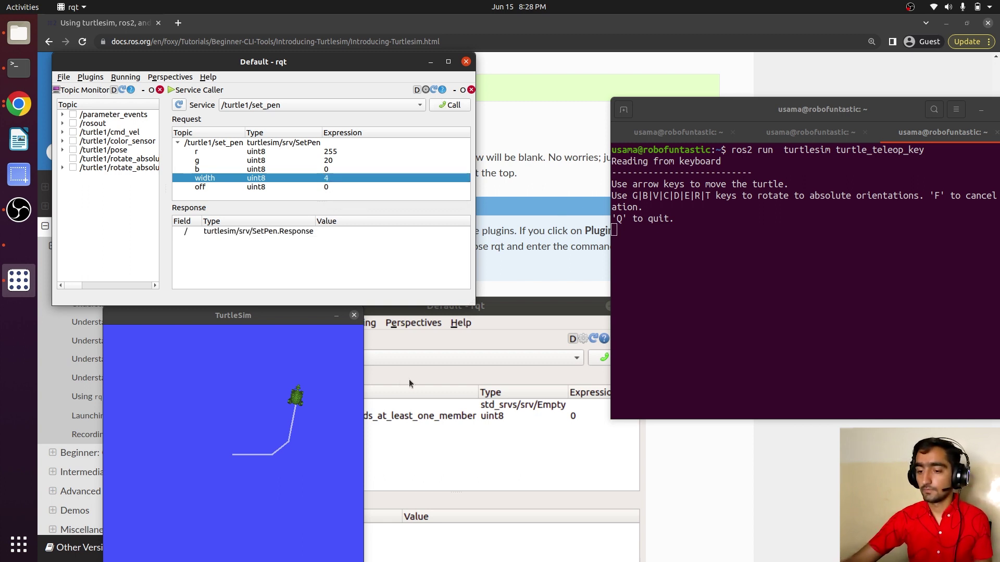
Drive turtle1 left, down-left, then upward, drawing a thick red trail
left_click(811, 266)
key("Left")
key("Up")
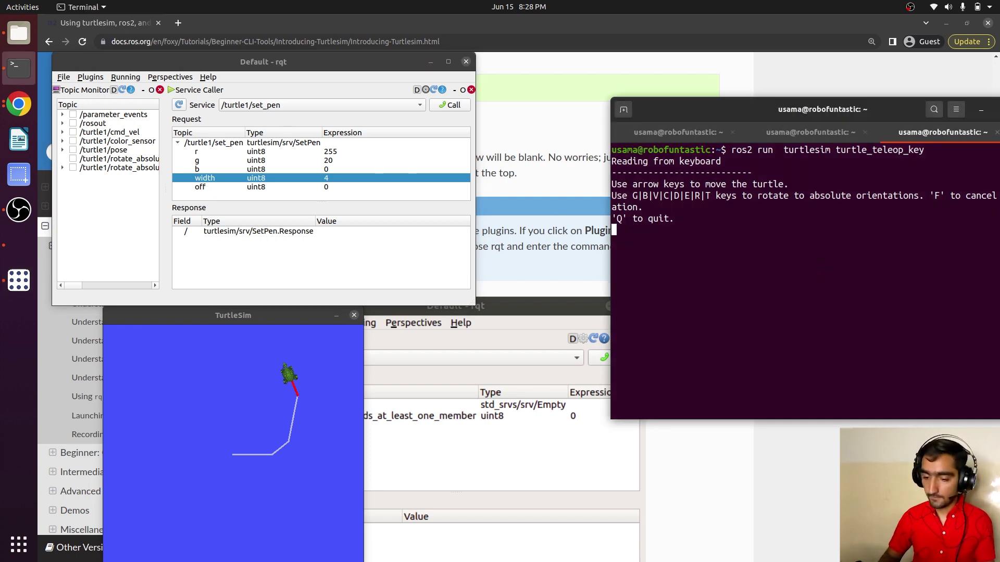
key("Left")
key("Up")
key("Left")
key("Up")
key("Right")
key("Up")
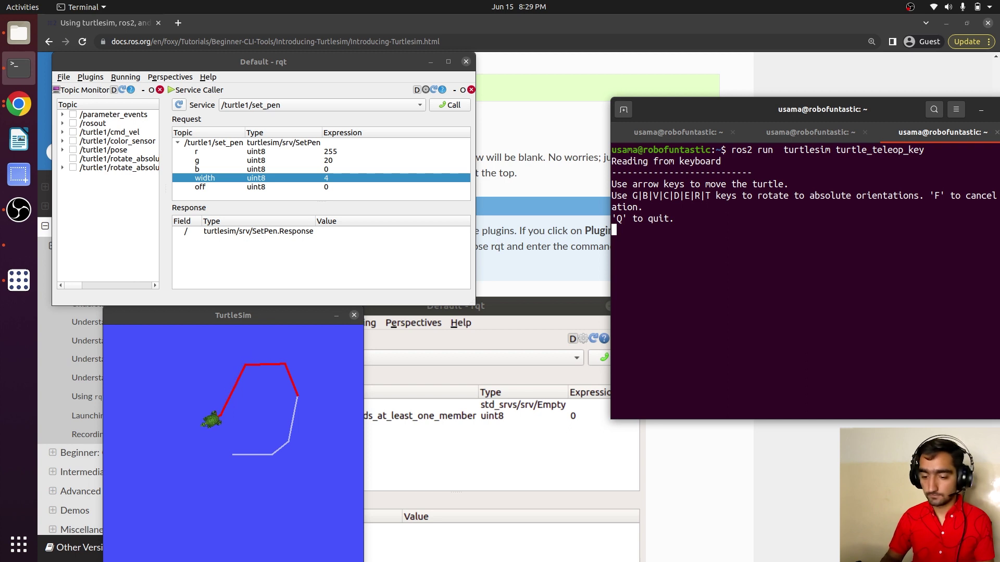
key("Right")
key("Up")
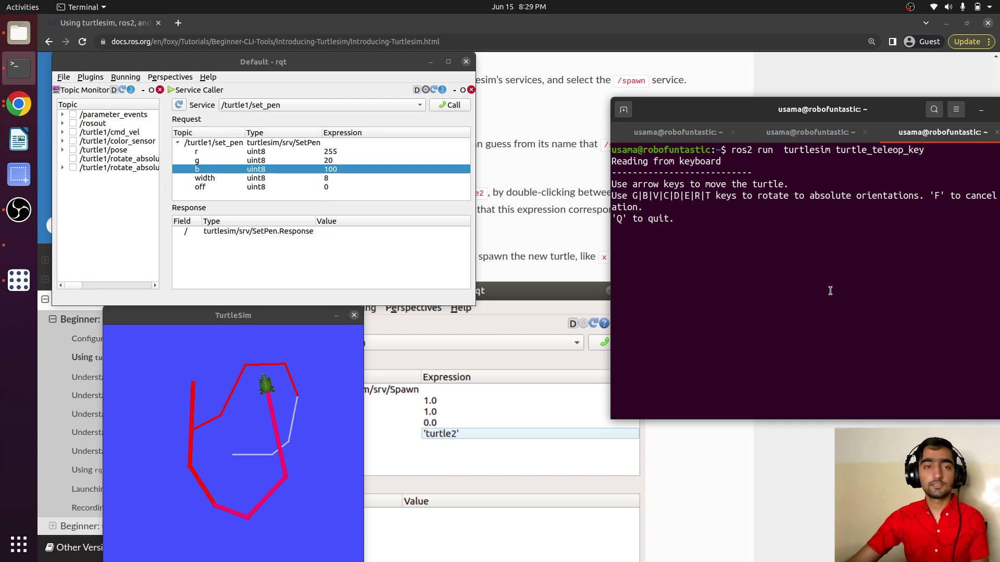
left_click(371, 107)
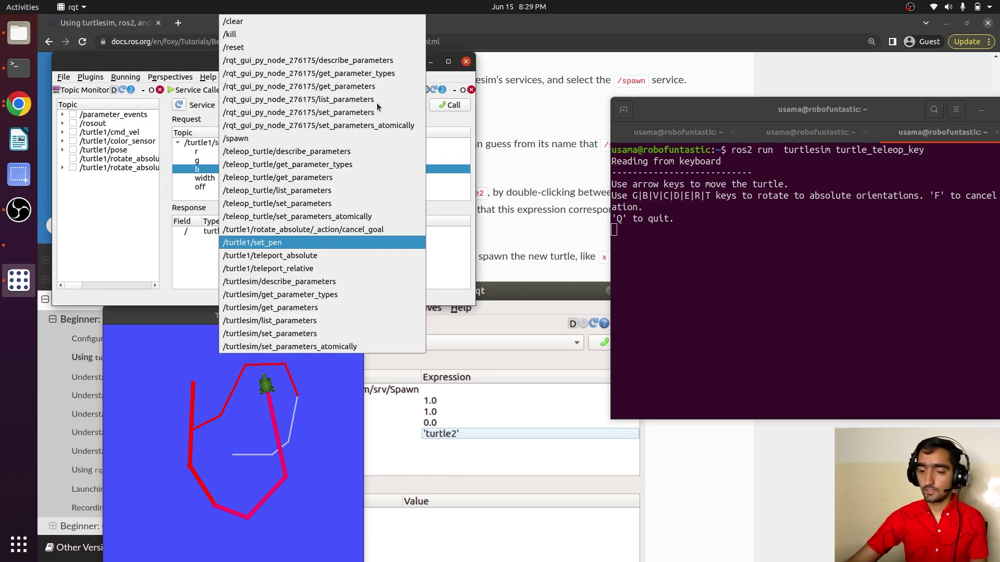
Select the /spawn service and set its x value to 2
left_click(295, 136)
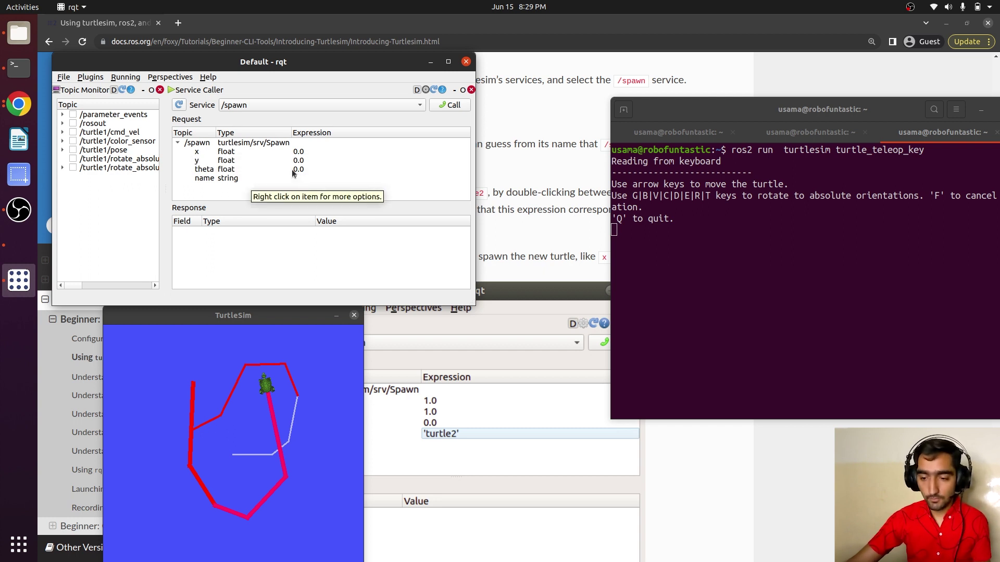
double_click(301, 151)
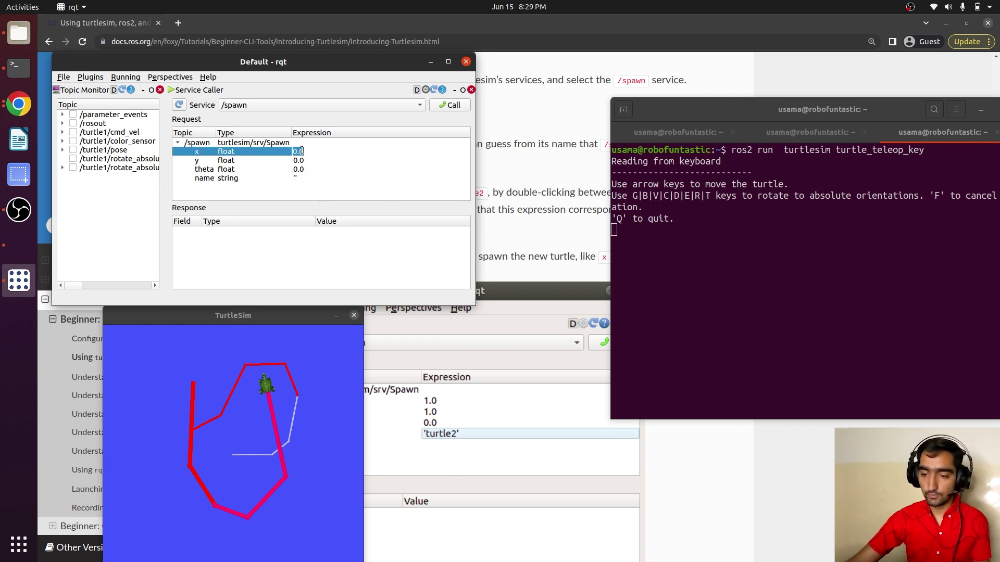
left_click(306, 151)
key("BackSpace")
key("BackSpace")
key("BackSpace")
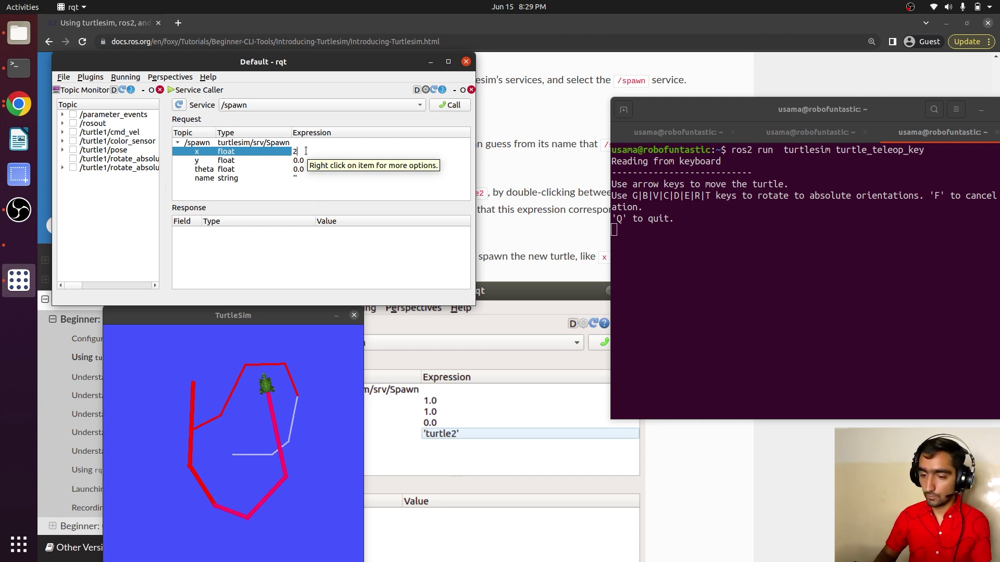
type("2")
key("Return")
key("Down")
Set y to 4 and name to turtle2, then call /spawn
left_click(307, 160)
key("BackSpace")
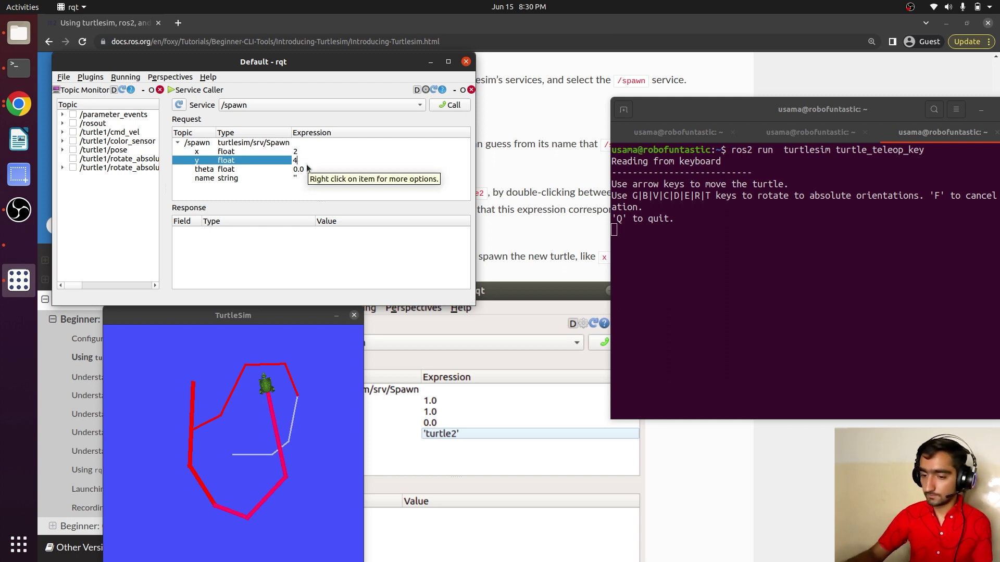
left_click(297, 177)
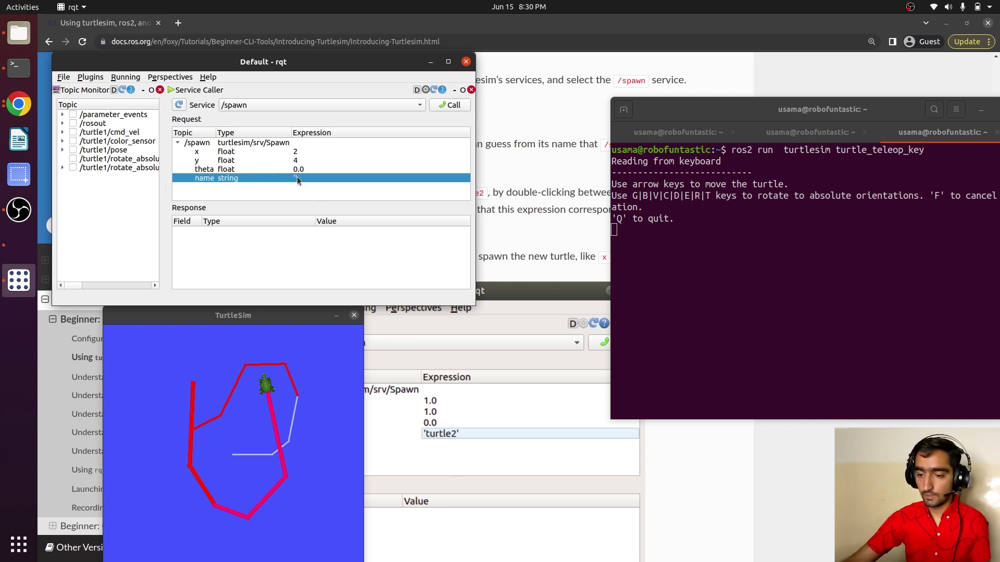
left_click(295, 177)
type("turtle2")
key("Return")
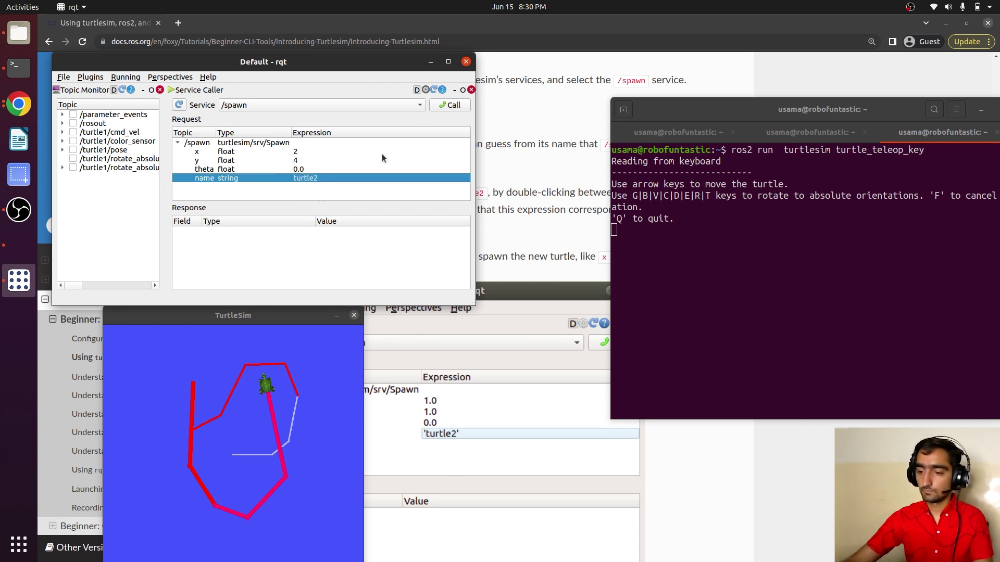
left_click(438, 105)
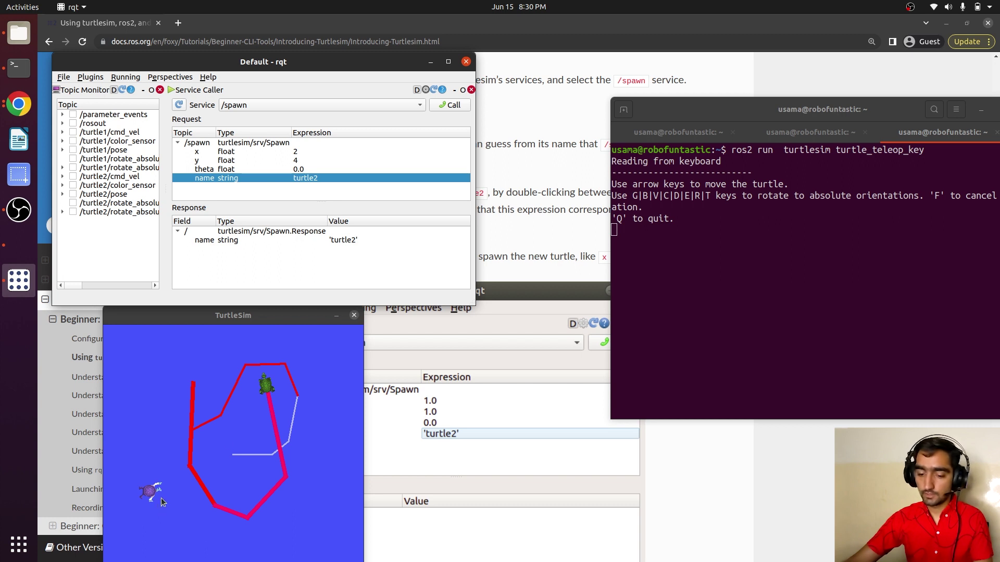
left_click(837, 279)
Drive turtle1 up, left along the top, then down-right while turtle2 stays still
key("Up")
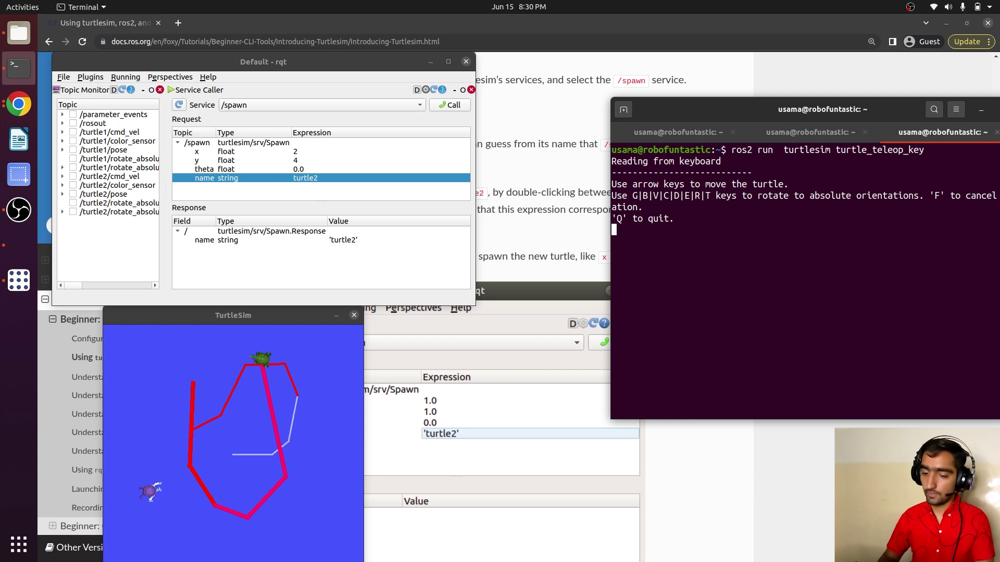
key("Left")
key("Up")
key("Up")
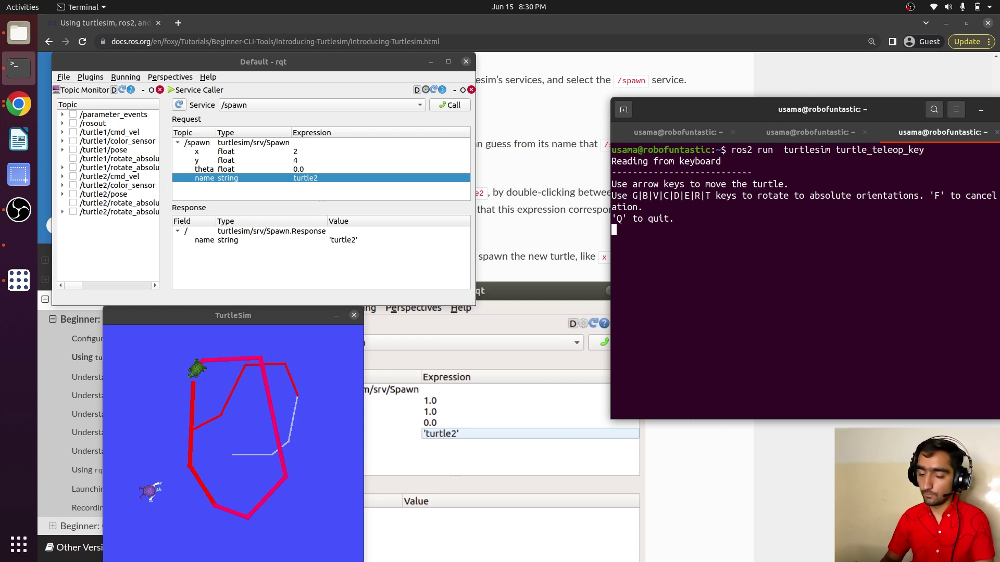
key("Up")
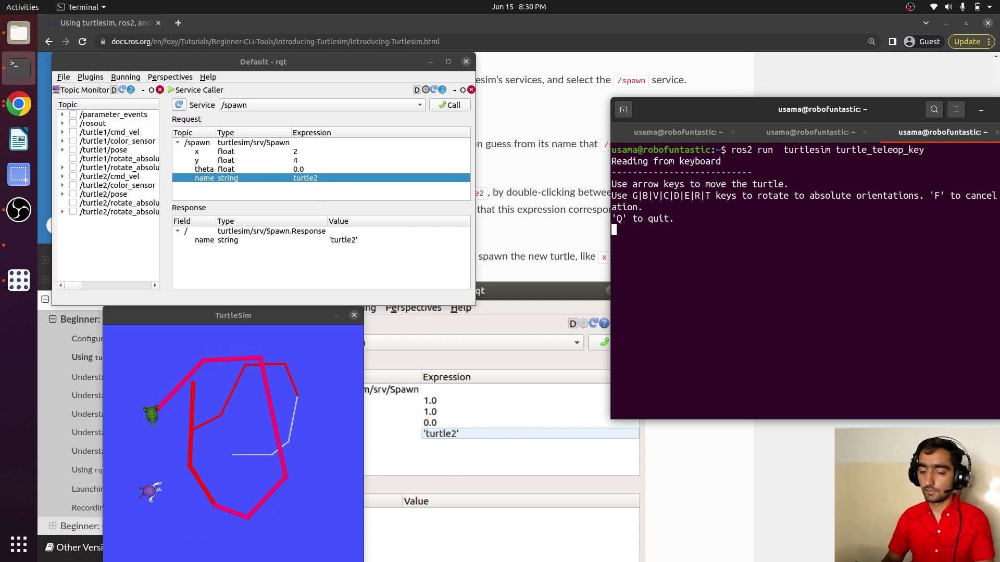
key("Left")
key("Up")
key("Up")
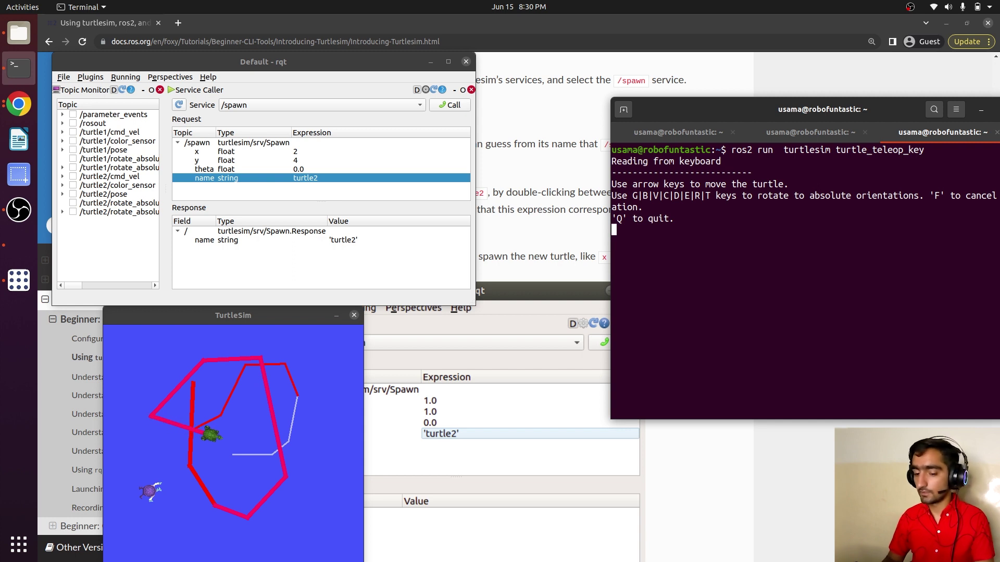
key("Up")
key("Up")
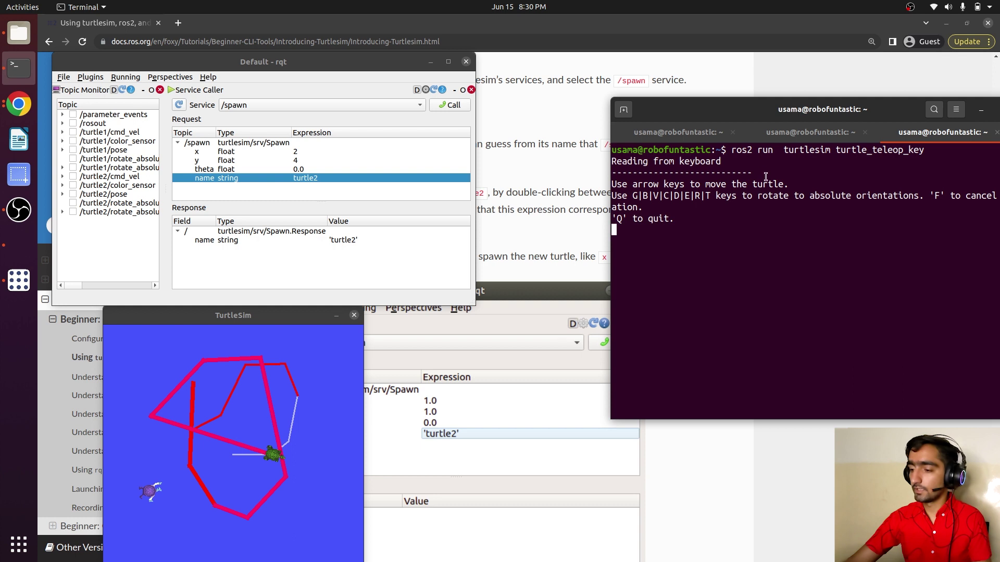
Move the terminal window fully on screen and bring rqt back to the front
left_click_drag(805, 105, 760, 101)
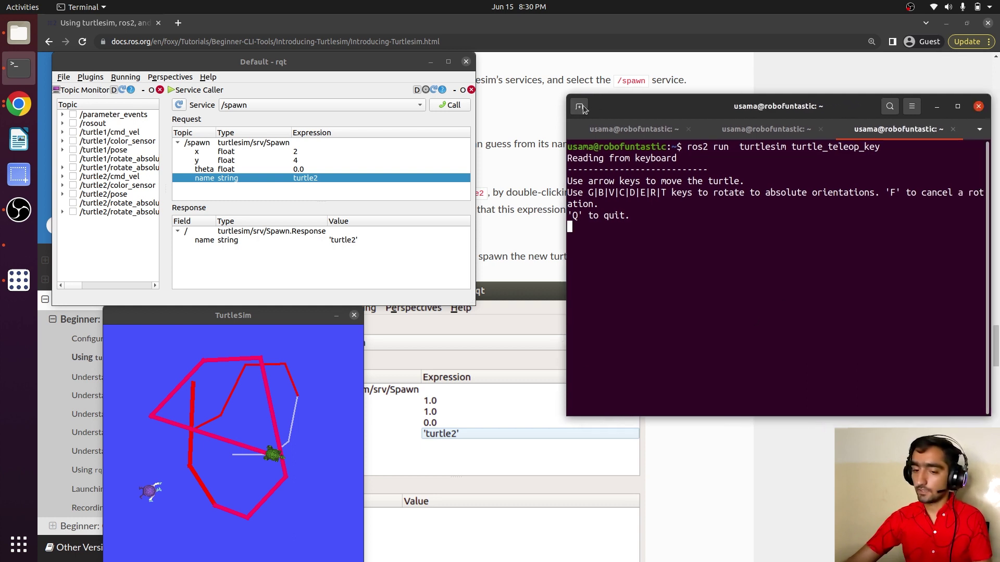
left_click(121, 90)
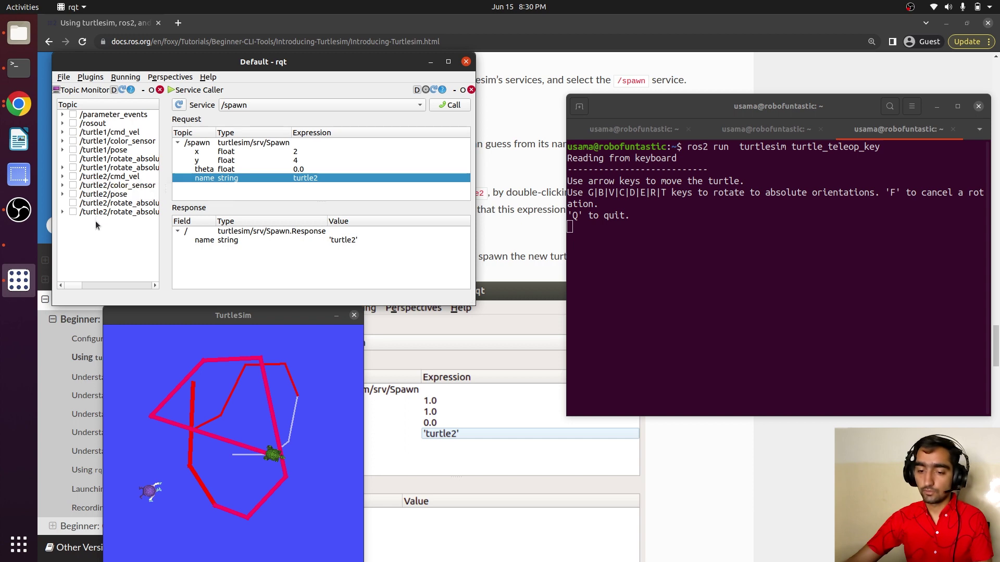
left_click(320, 105)
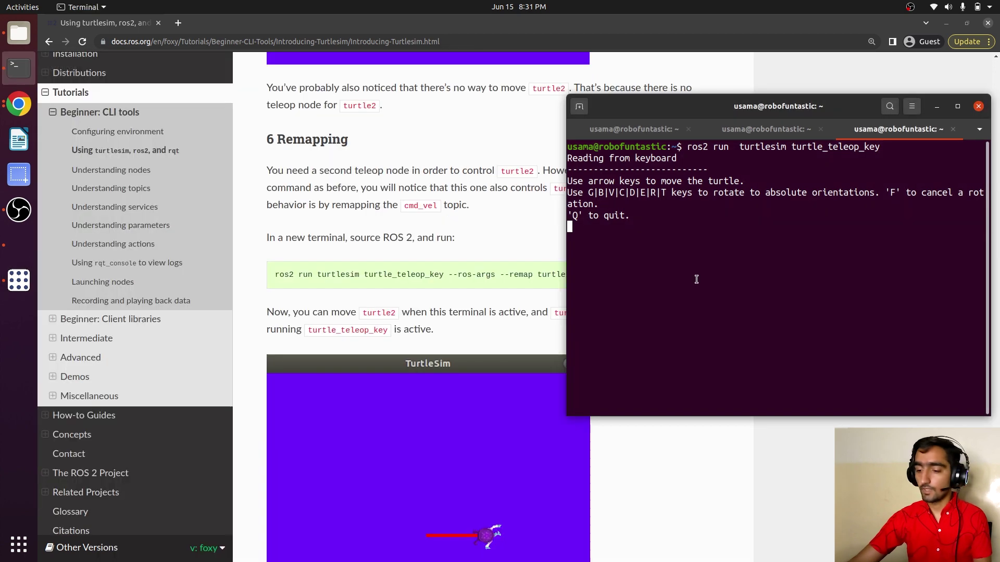
View the tutorial's Remapping section in Chrome, then open a fourth terminal tab
left_click(493, 293)
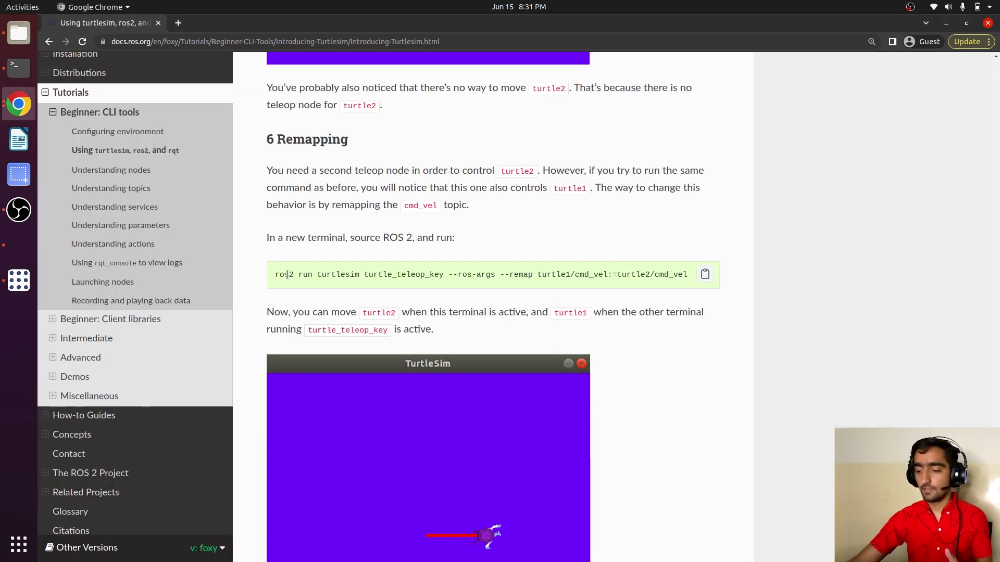
key("alt+Tab")
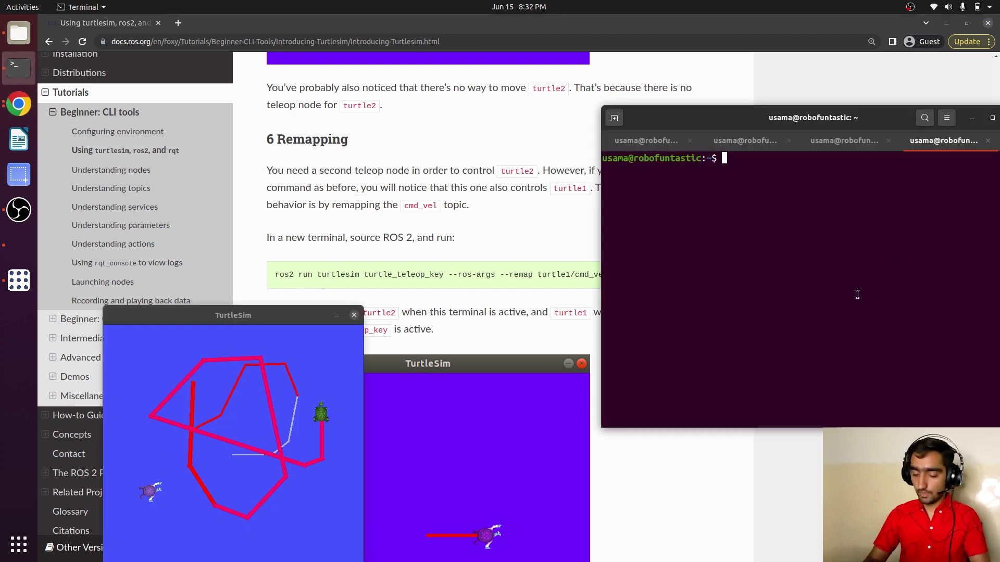
Enter 'ros2 run turtlesim turtle_teleop_key --ros-args --remap turtle1/cmd_vel:=turtle2/cmd_vel' in the fourth tab
type("ros2 r")
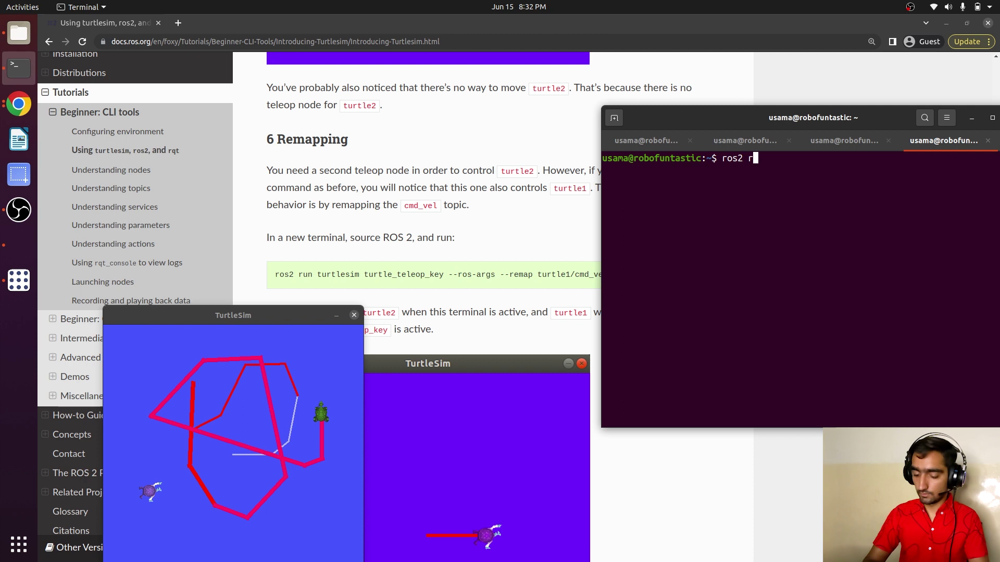
type("un tu")
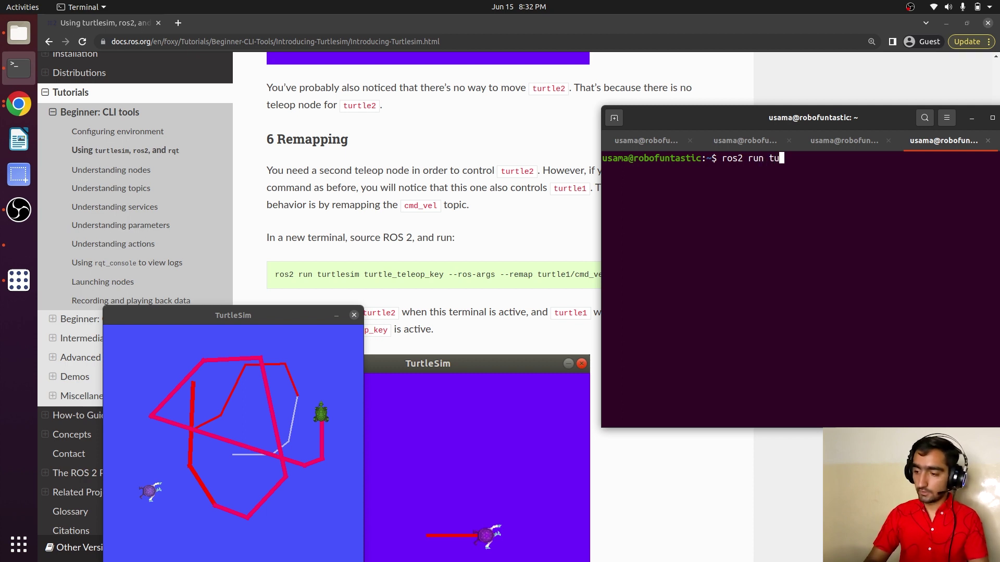
type("rtlesim tur")
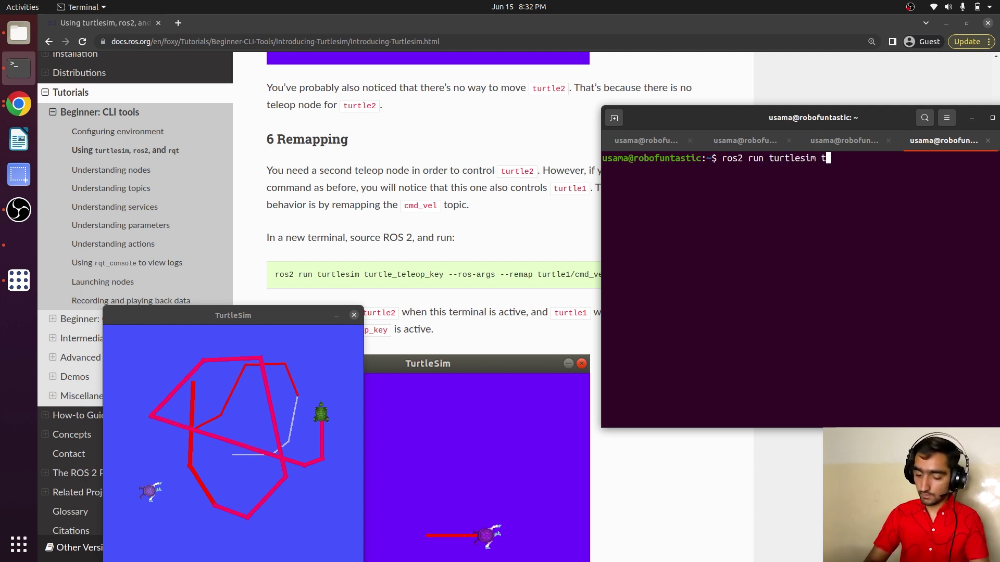
type("tle_t")
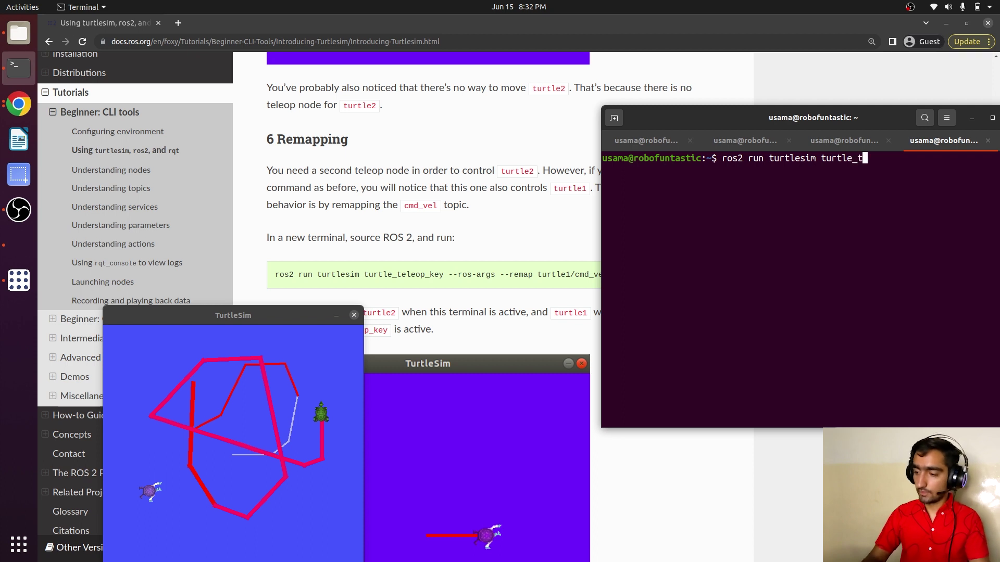
key("Tab")
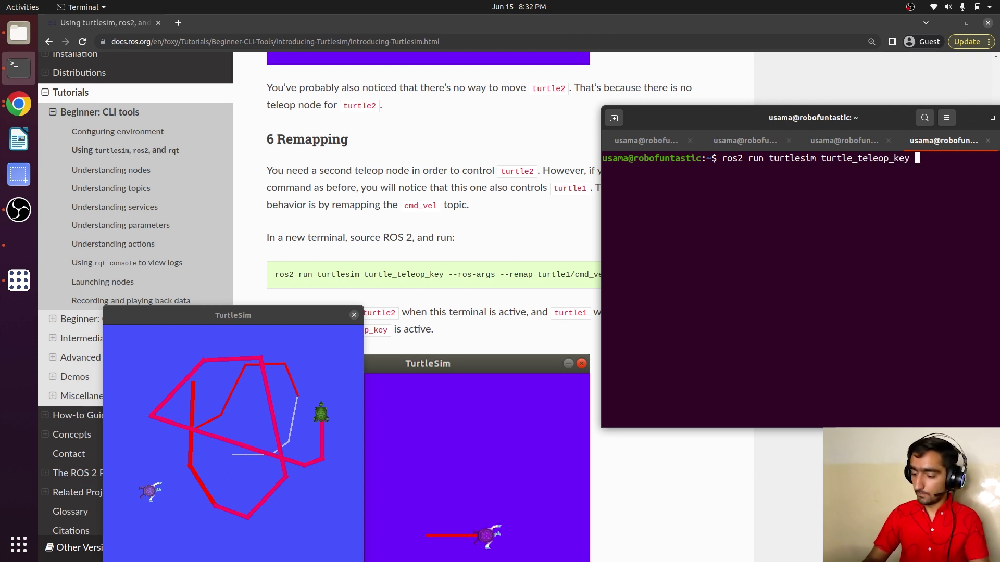
type("--")
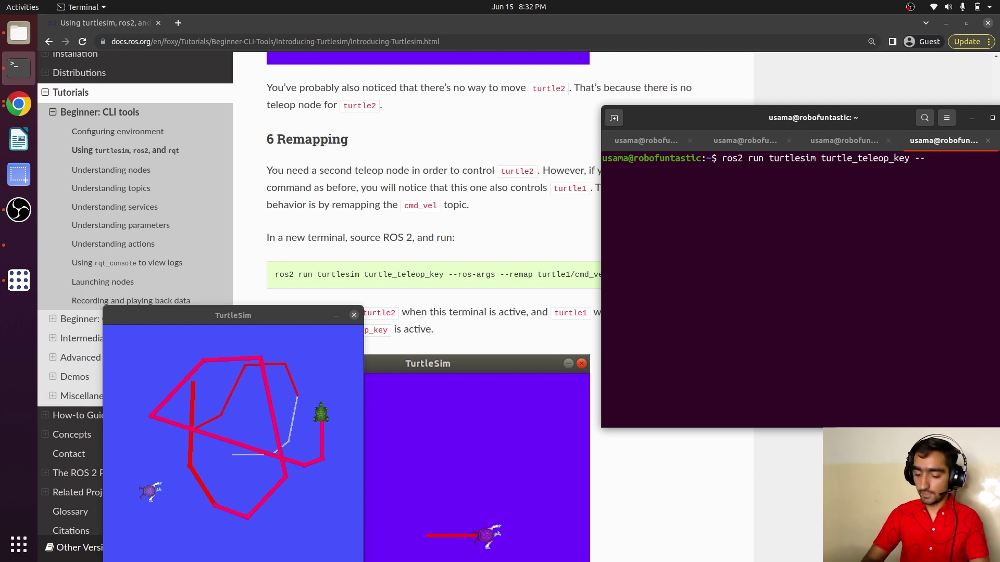
type("ros")
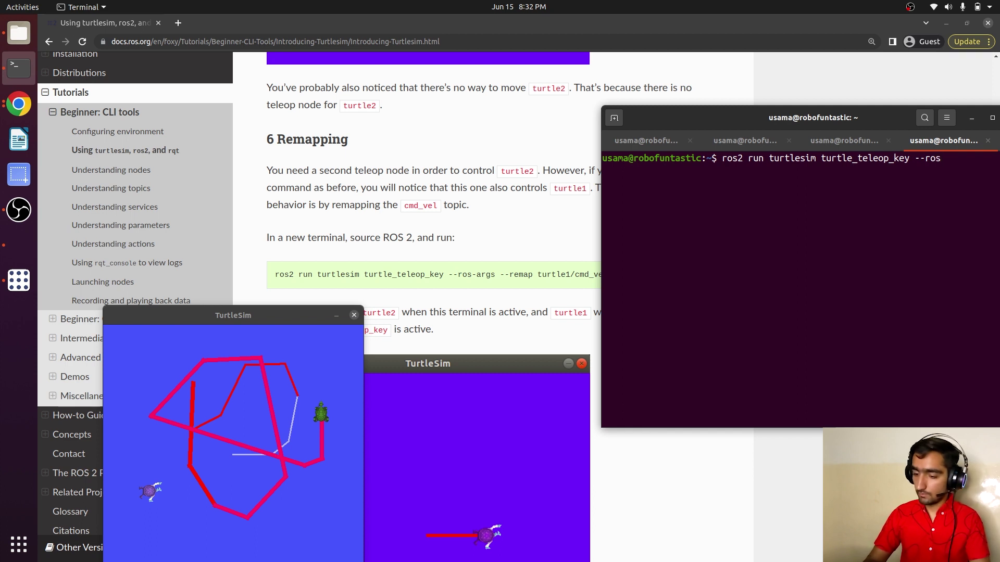
type("-")
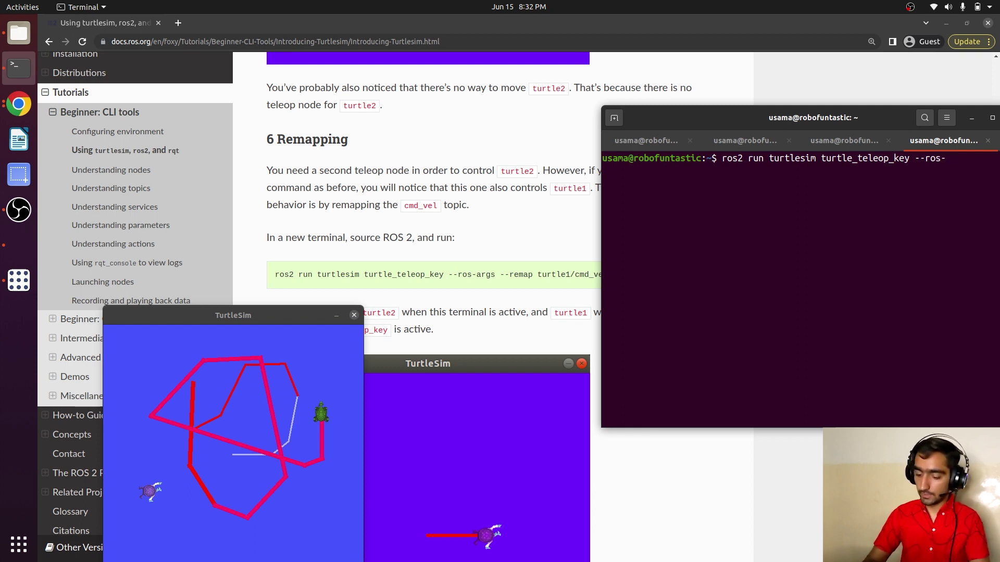
type("args")
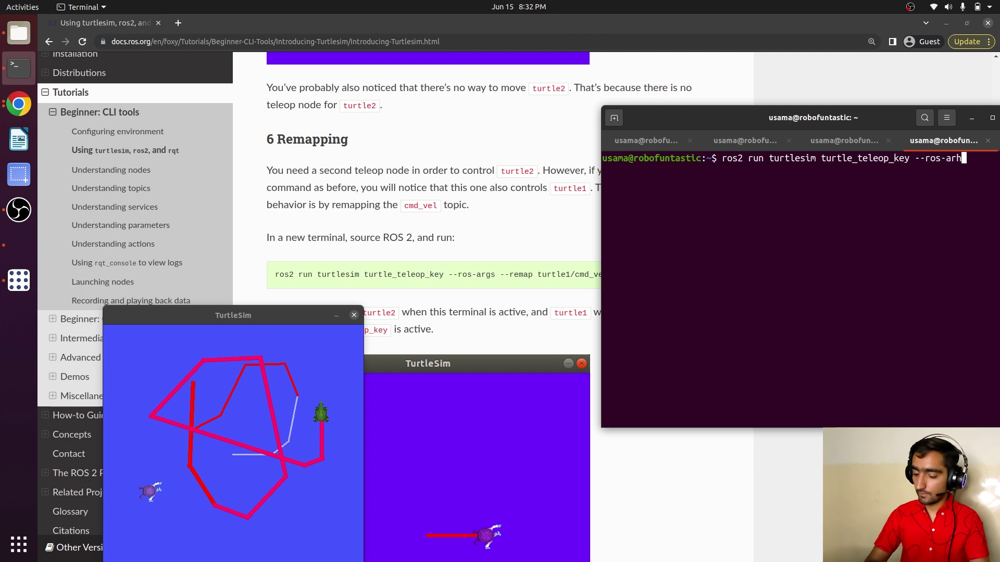
left_click_drag(813, 118, 748, 105)
left_click_drag(905, 145, 855, 143)
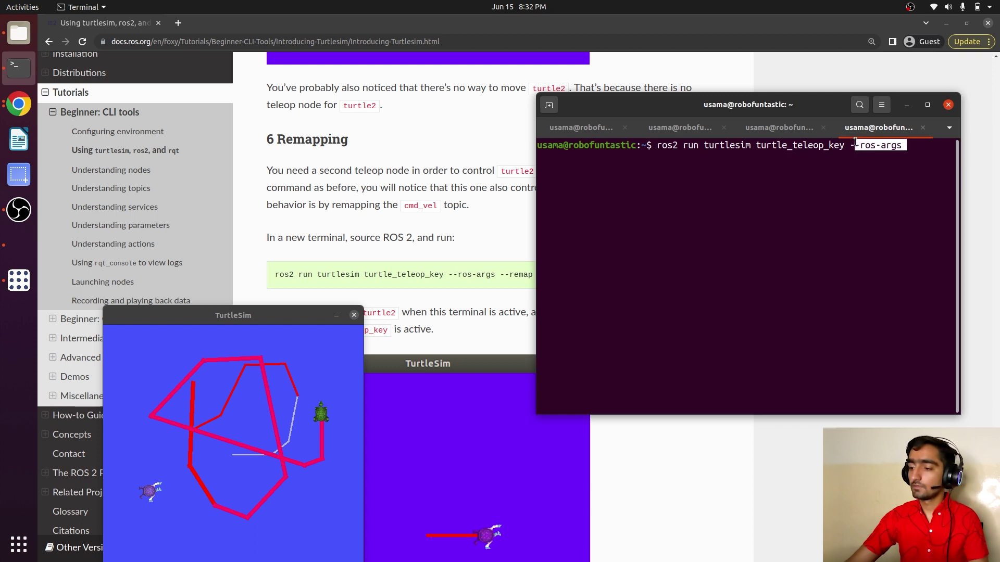
left_click(908, 146)
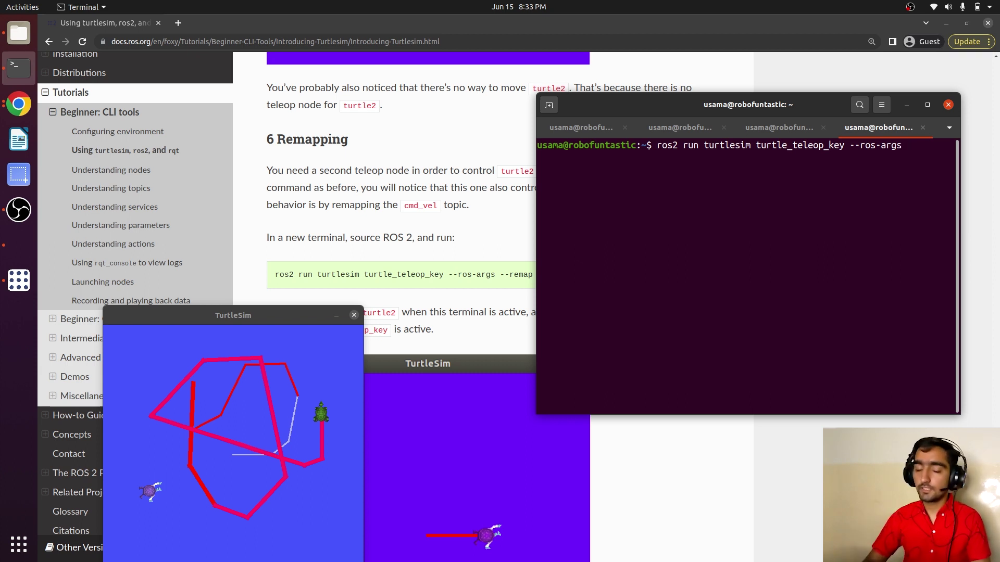
type("--r")
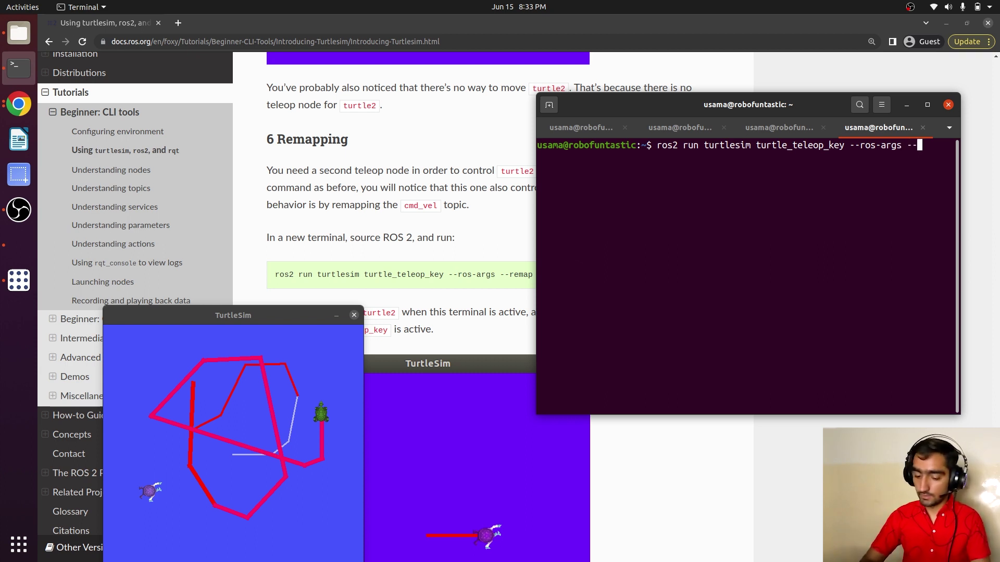
type("emap")
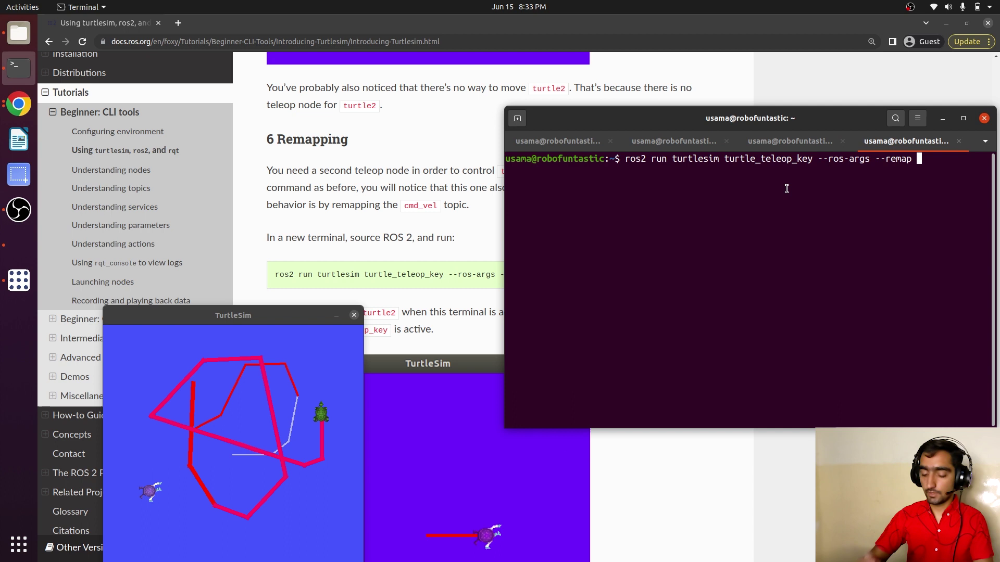
type(" tur")
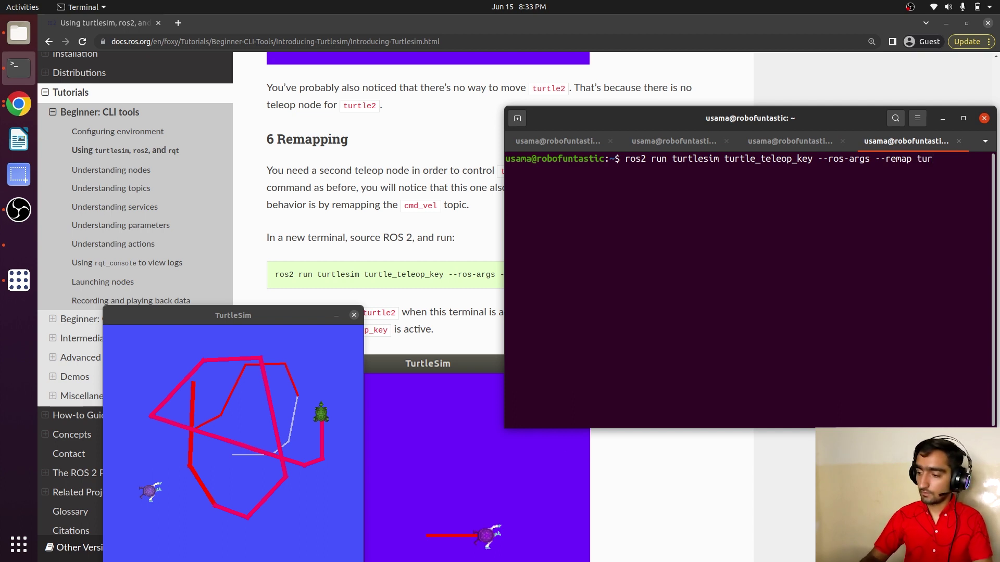
type("tle")
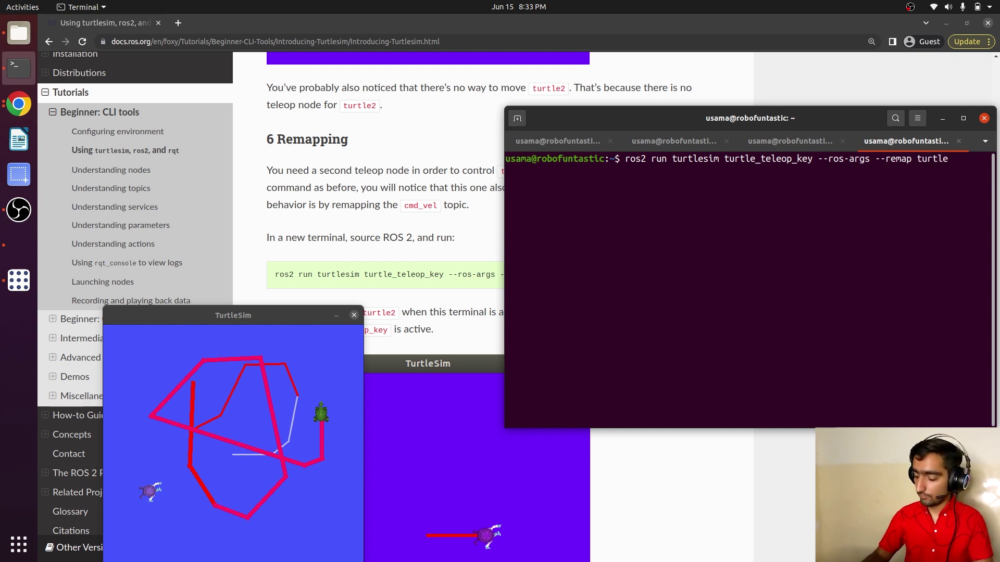
type("1/c")
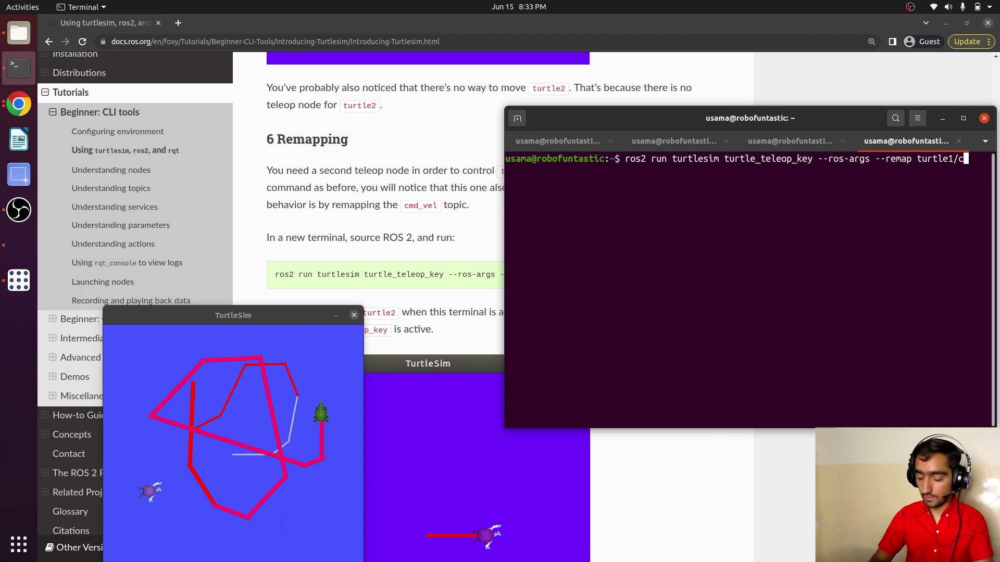
type("md_")
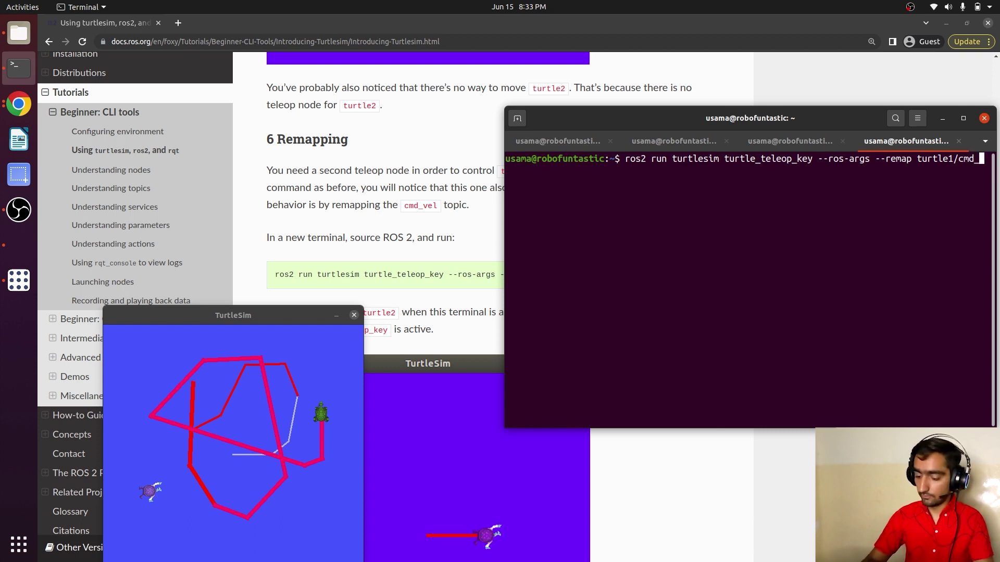
type("ve")
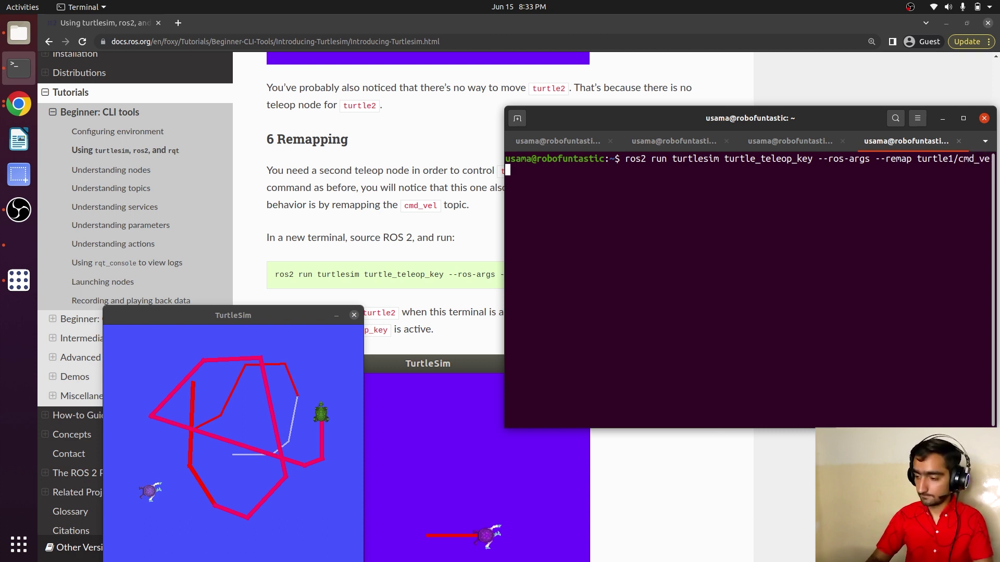
type("l:=")
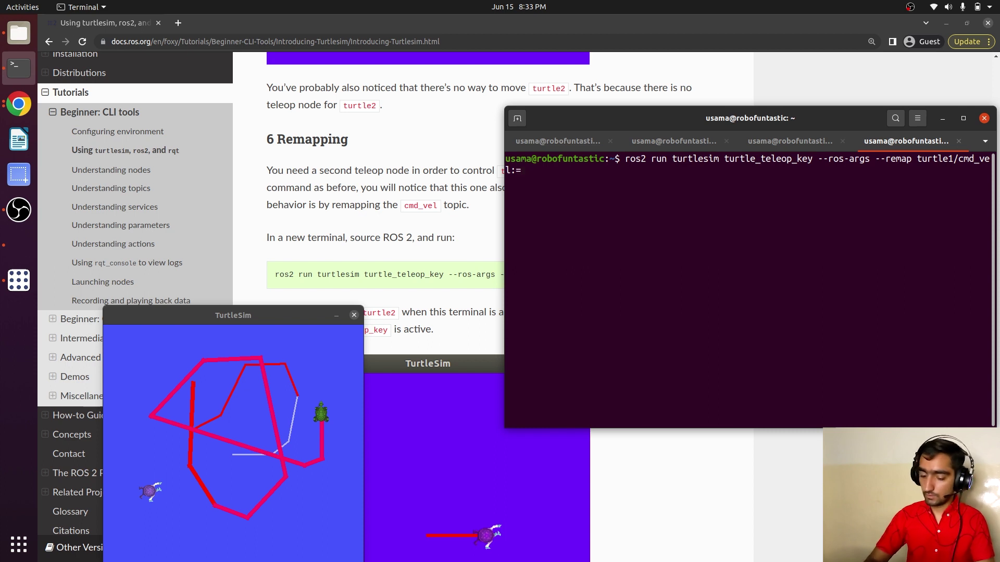
type("turt")
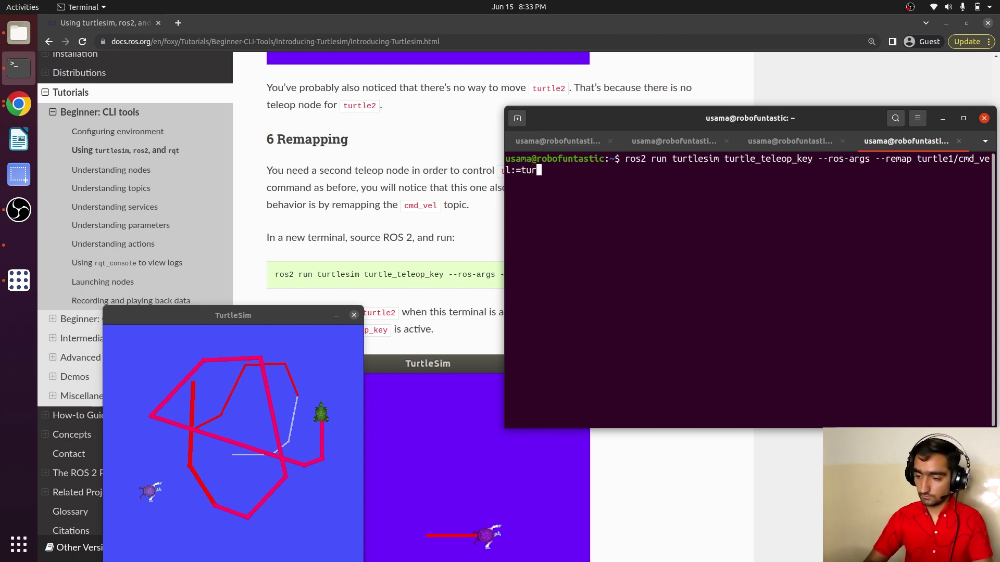
type("le2")
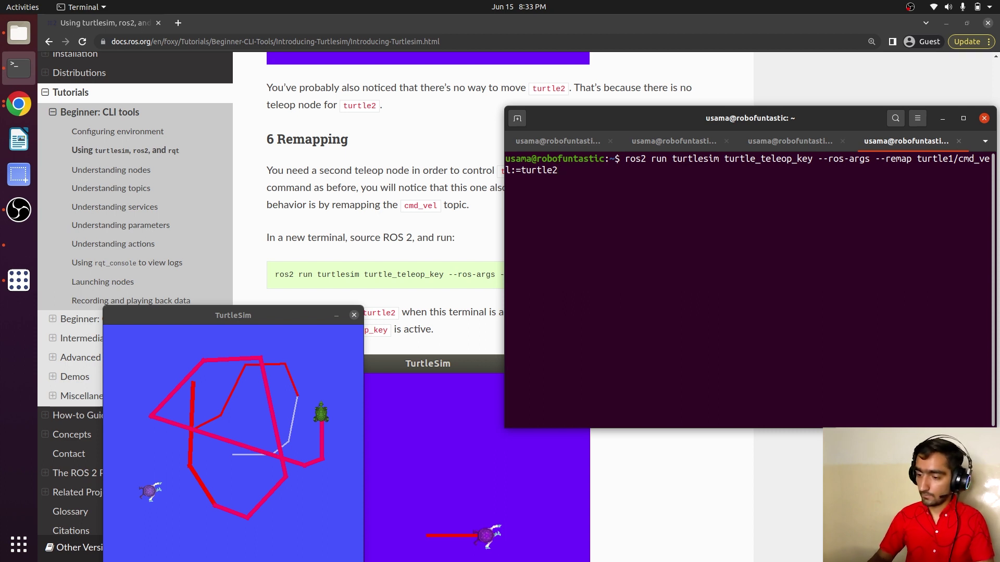
type("/cmd_")
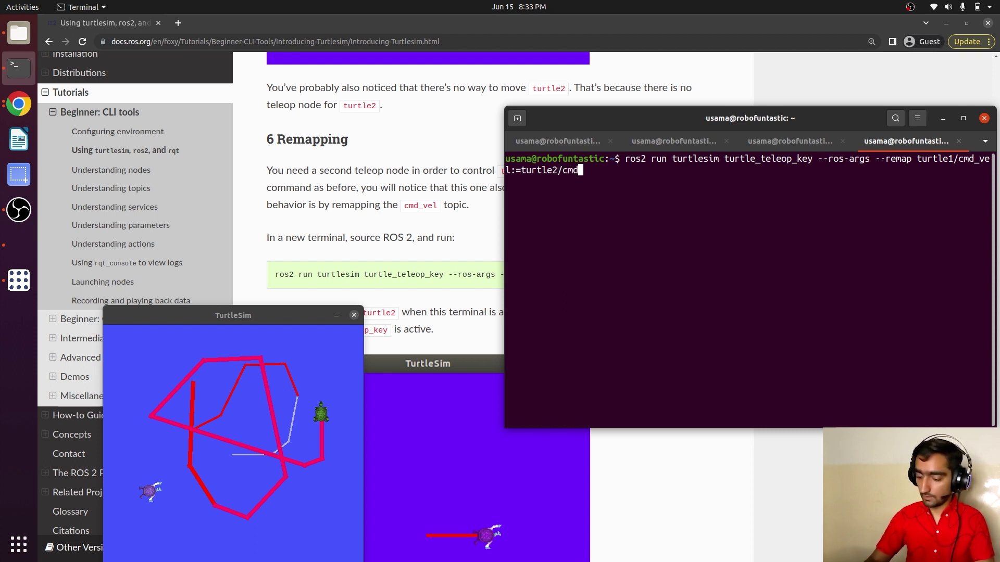
type("vel")
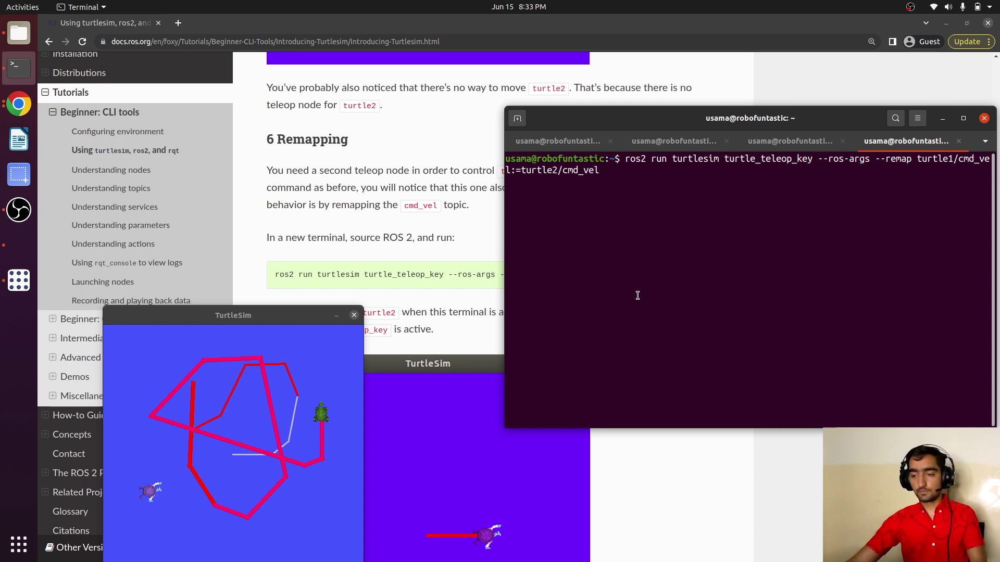
double_click(760, 159)
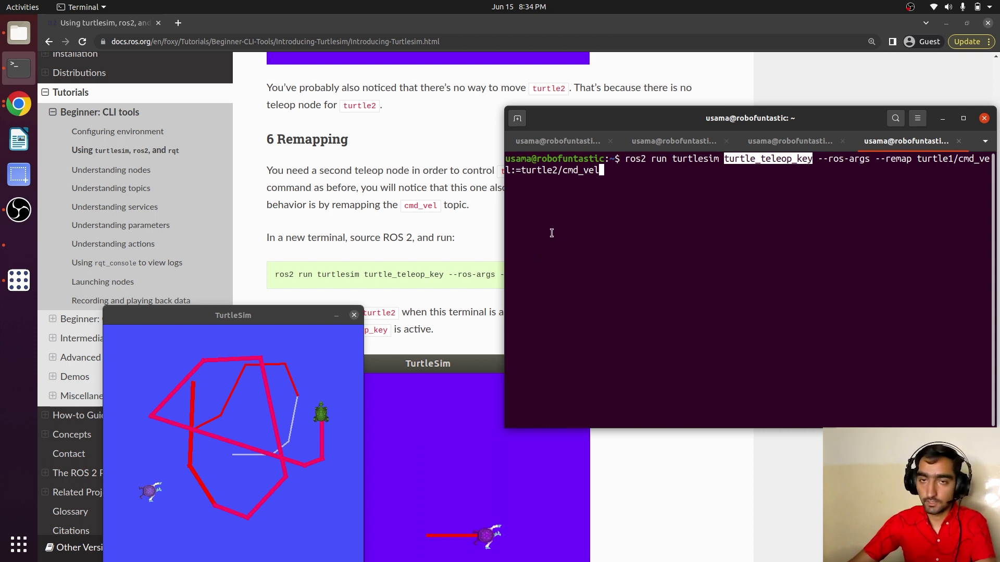
left_click(610, 241)
Run the remapped teleop and drive turtle2 up and to the left with the arrow keys
key("Return")
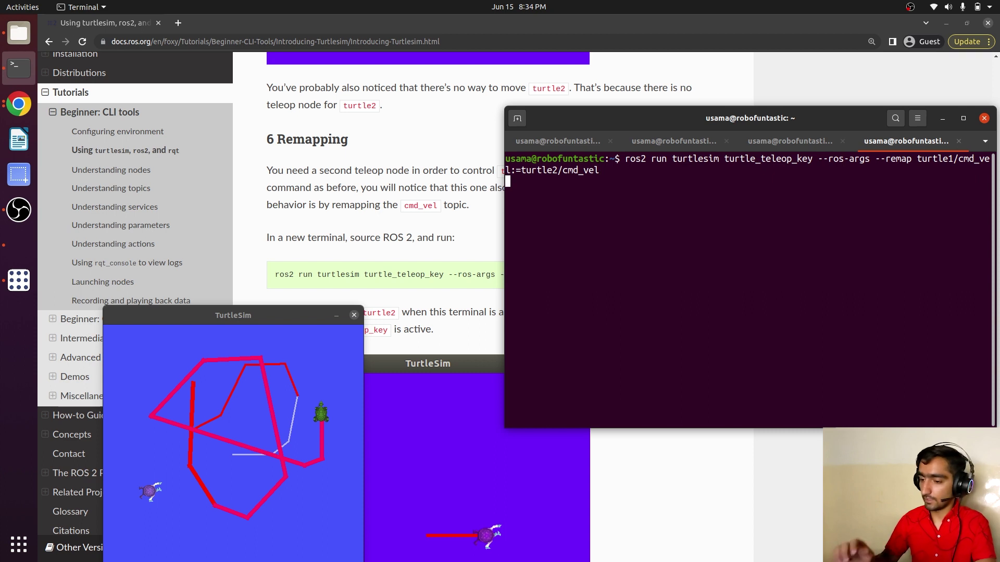
key("Up")
key("Left")
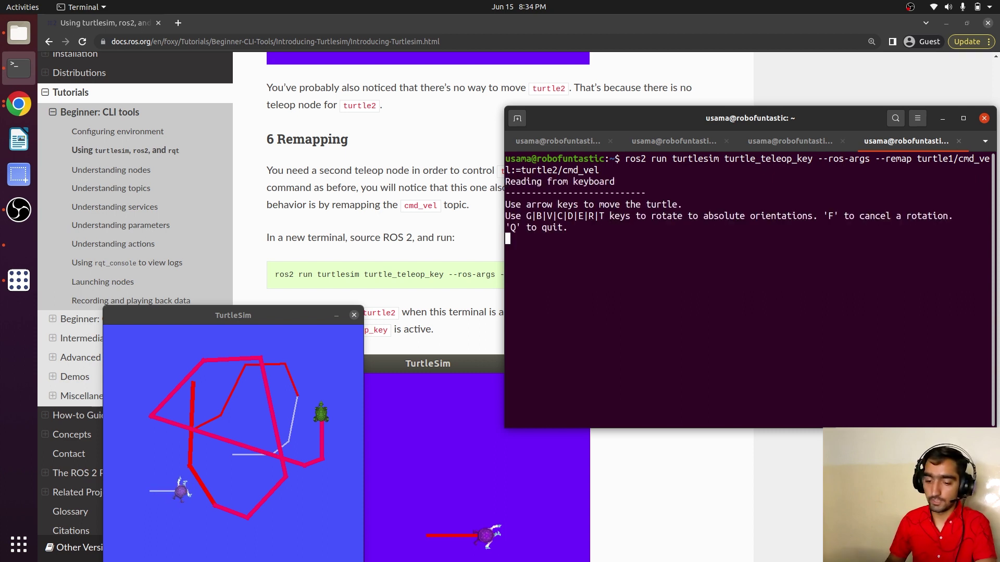
key("Up")
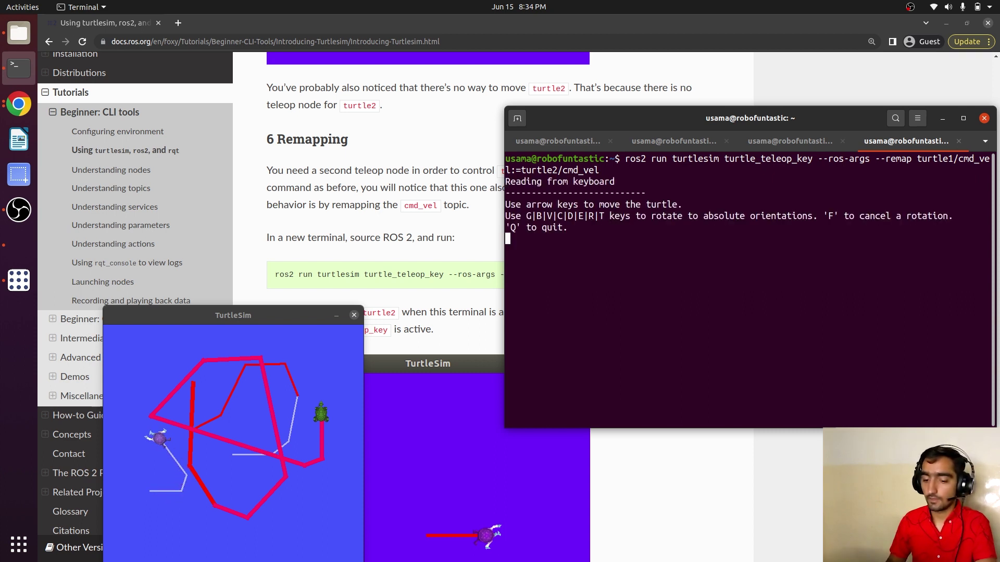
key("Left")
key("Up")
In the third tab's teleop session, drive the green turtle1 up and to the left
key("ctrl+Page_Up")
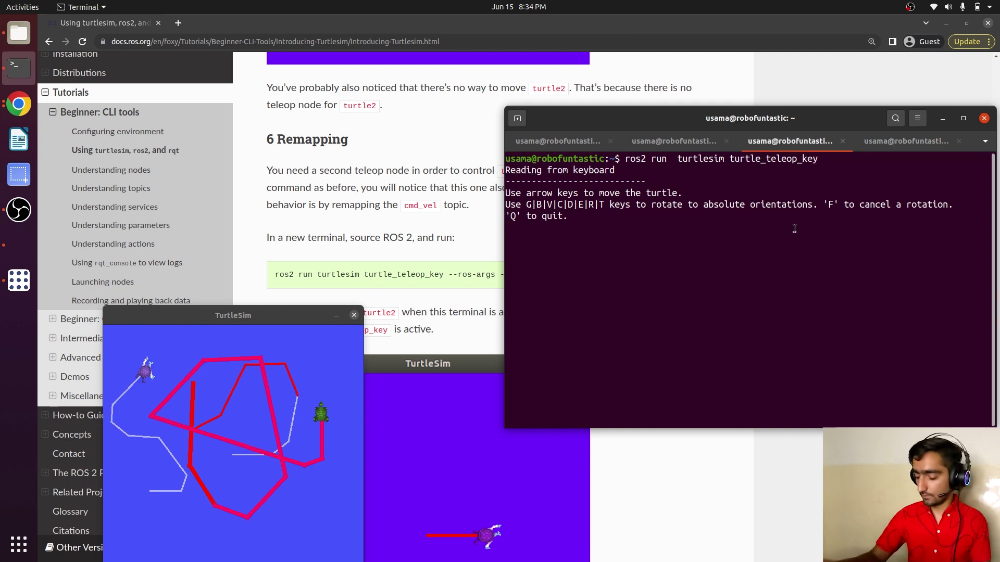
key("Up")
key("Up")
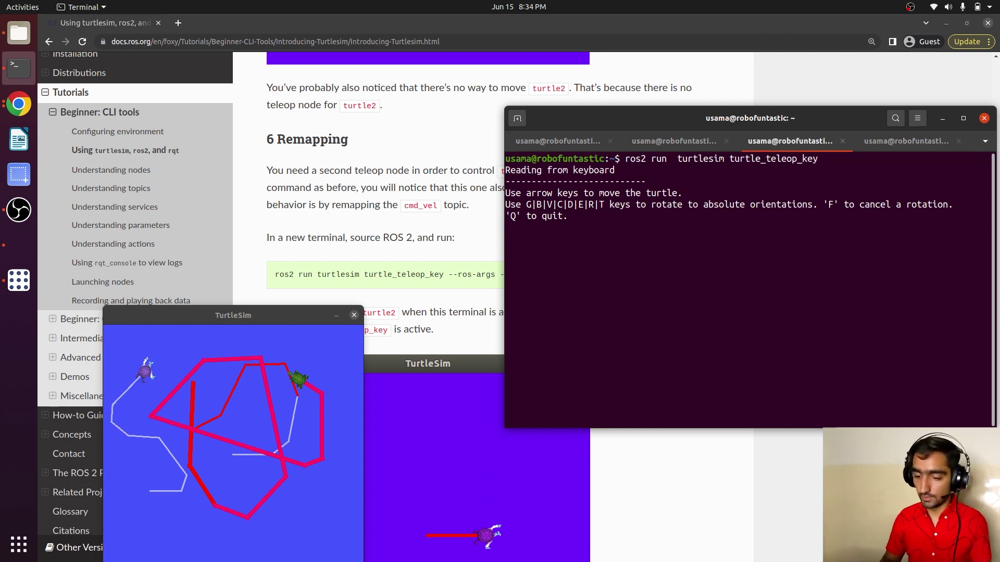
key("Left")
key("Up")
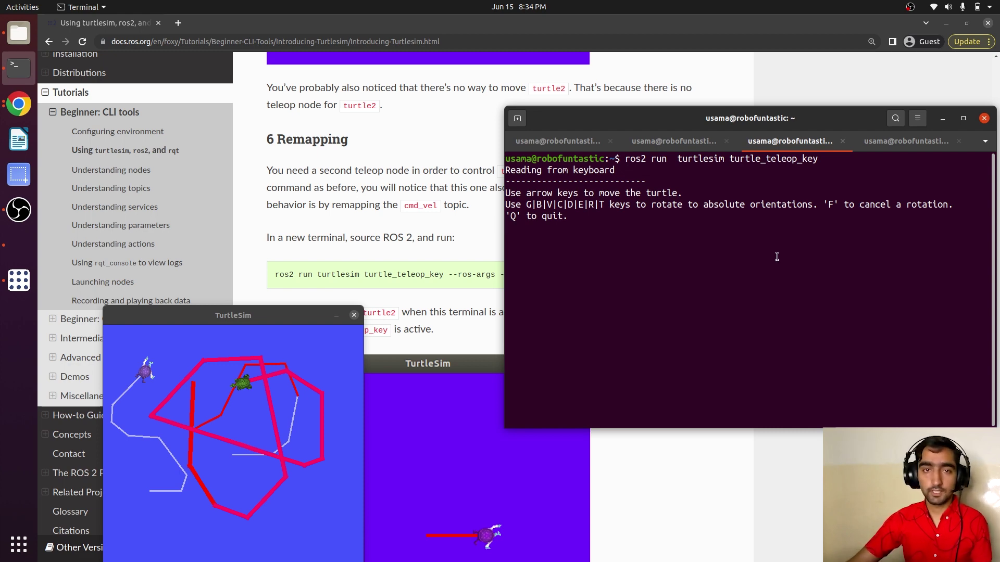
Bring the Chrome tutorial forward and scroll to section '7 Close turtlesim'
left_click(498, 264)
scroll(497, 263, "down", 9)
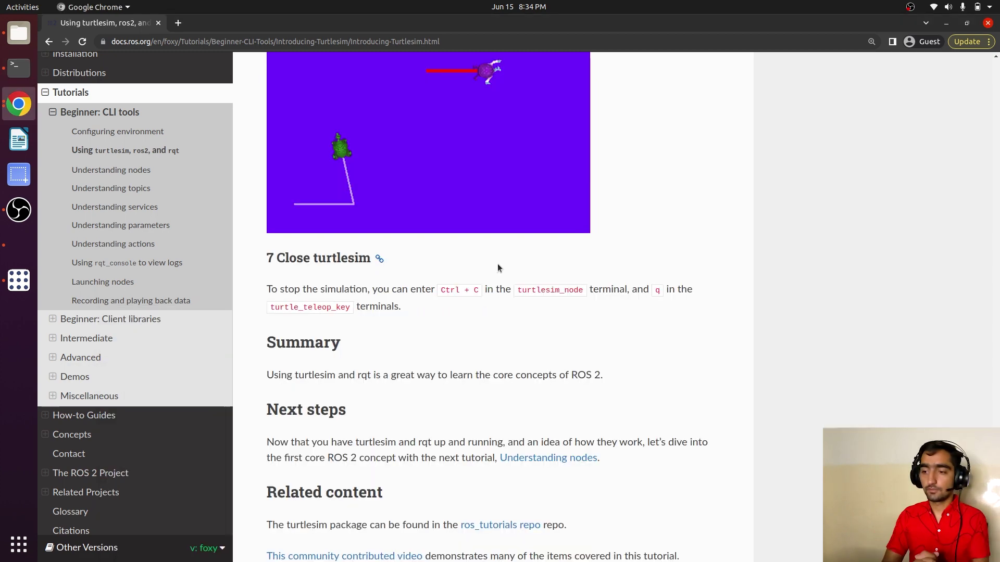